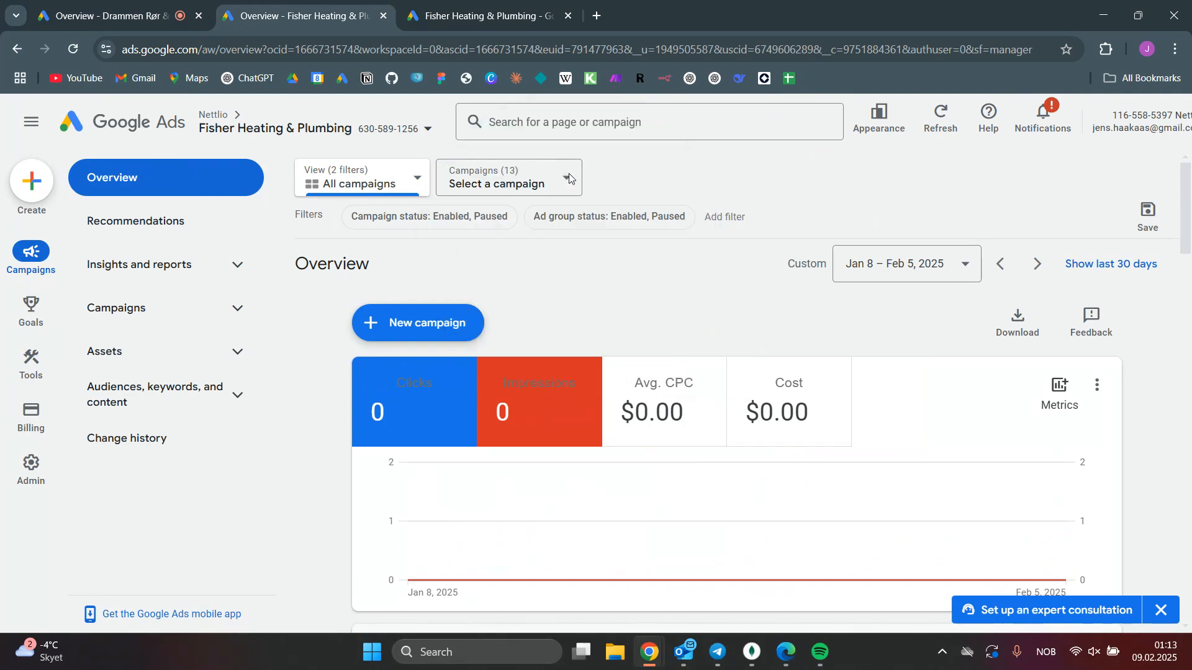
# Start creating a new campaign from the account overview.
pyautogui.click(375, 323)
pyautogui.click(424, 332)
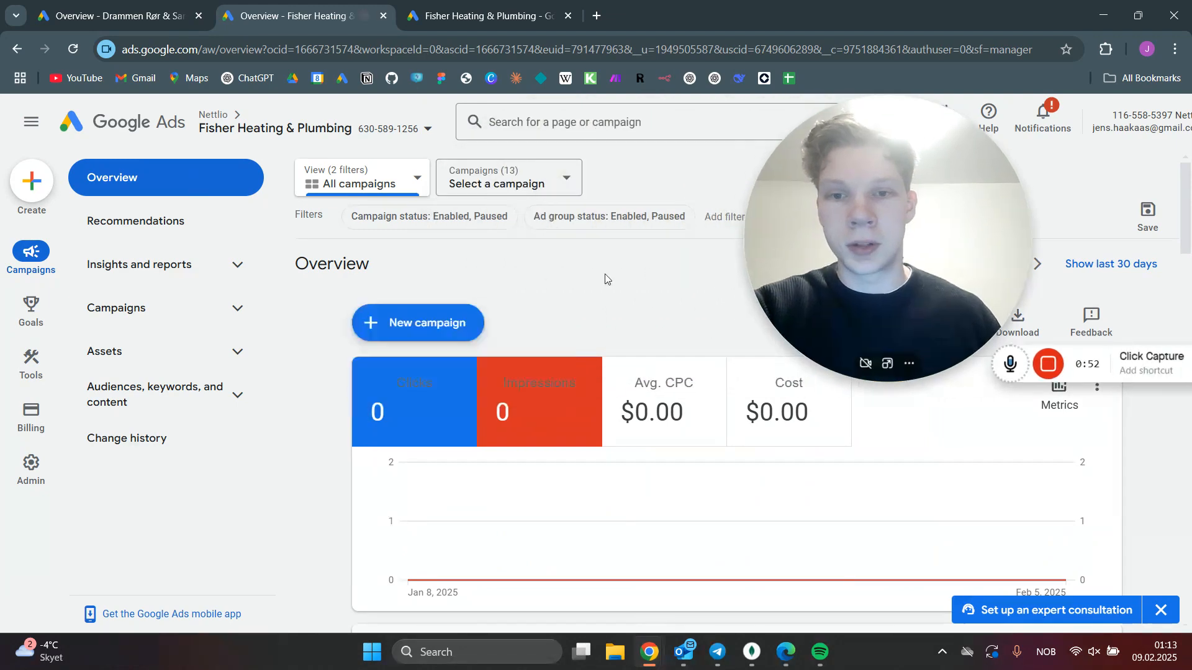
pyautogui.click(424, 332)
pyautogui.click(438, 335)
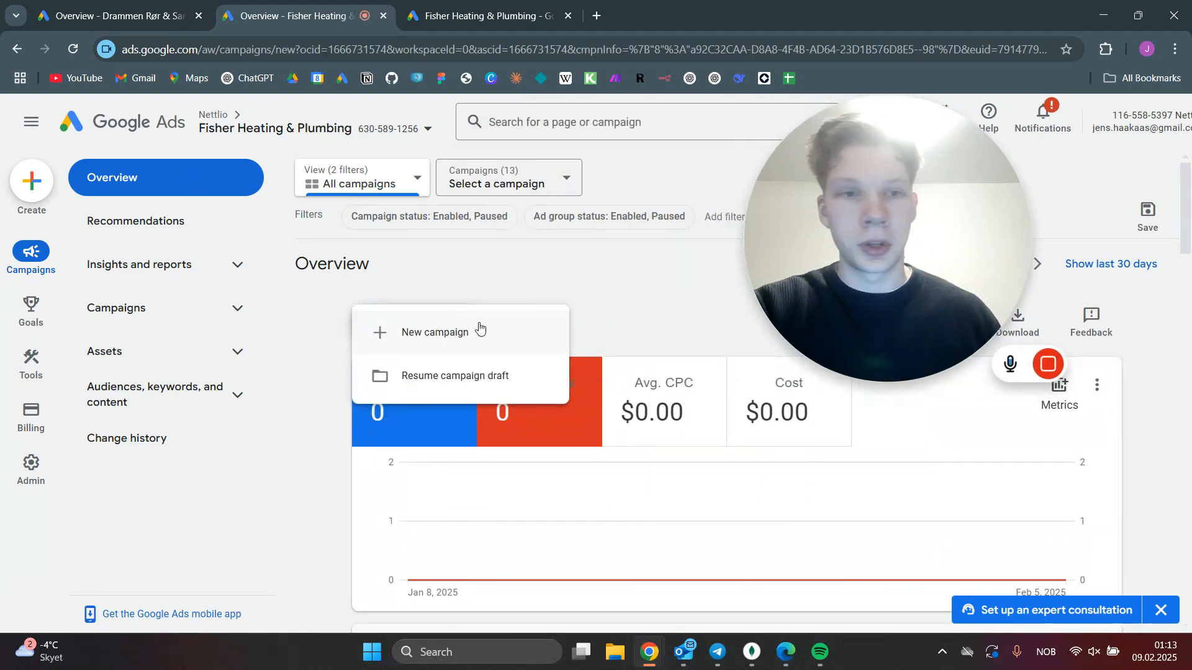
pyautogui.moveTo(907, 205); pyautogui.dragTo(986, 233)
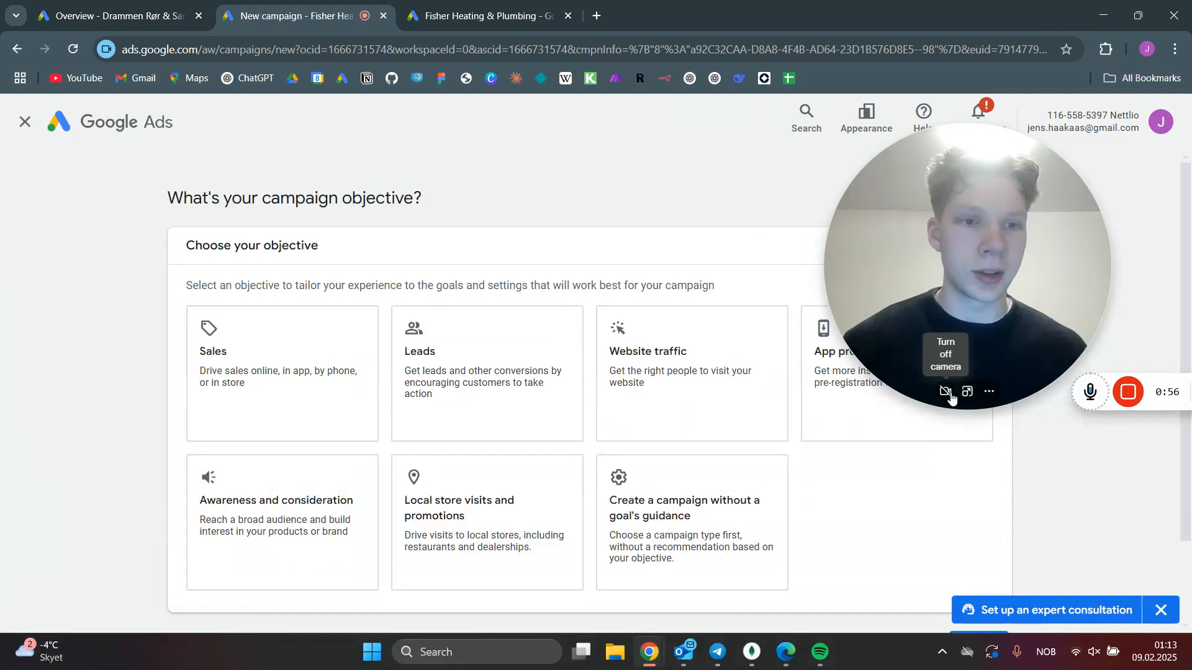
pyautogui.click(973, 398)
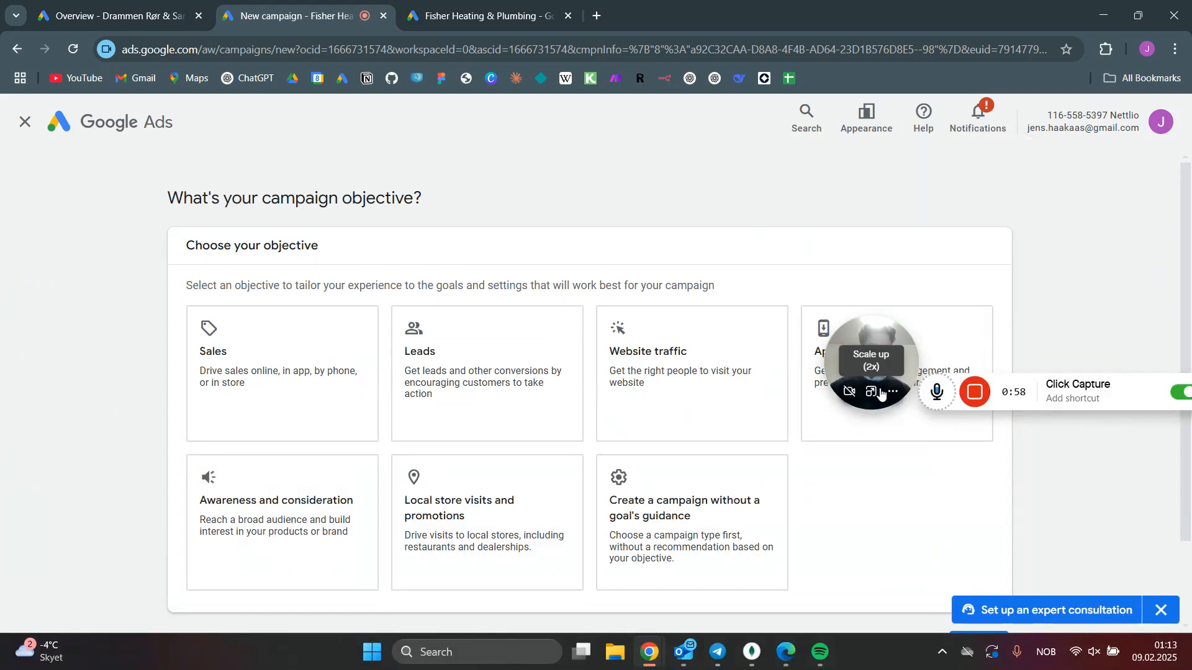
pyautogui.click(875, 396)
pyautogui.moveTo(935, 315); pyautogui.dragTo(1110, 549)
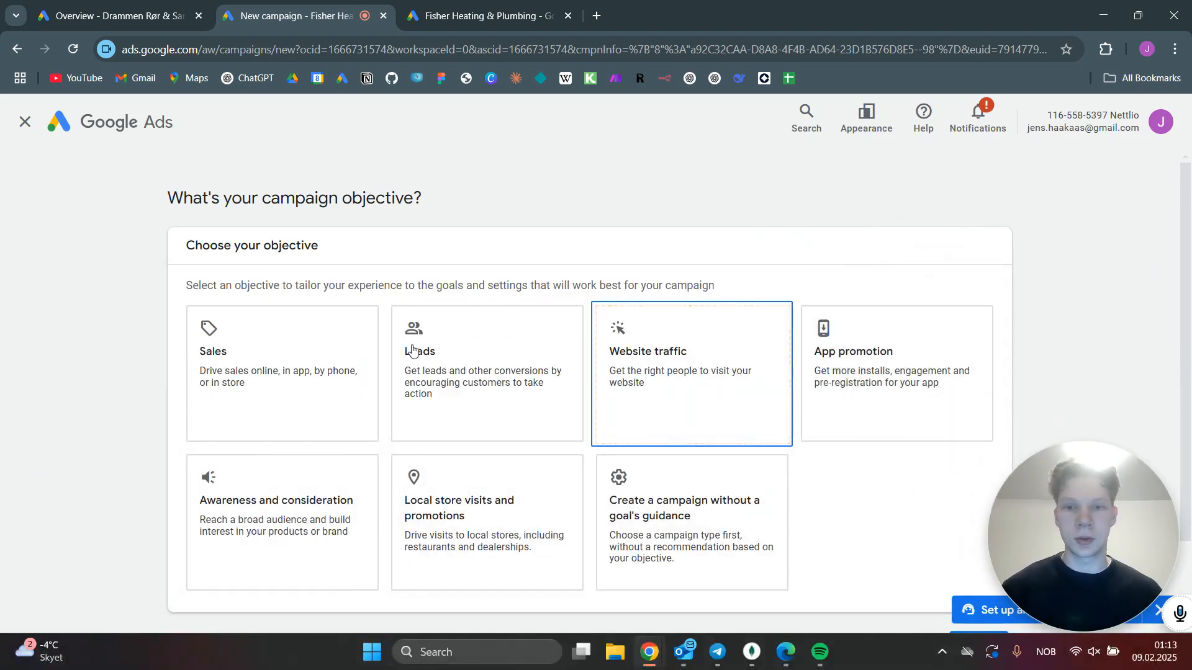
# Choose Leads as the campaign objective, continue with its conversion goals, and select Search as the campaign type.
pyautogui.click(320, 352)
pyautogui.scroll(-2, 306, 355)
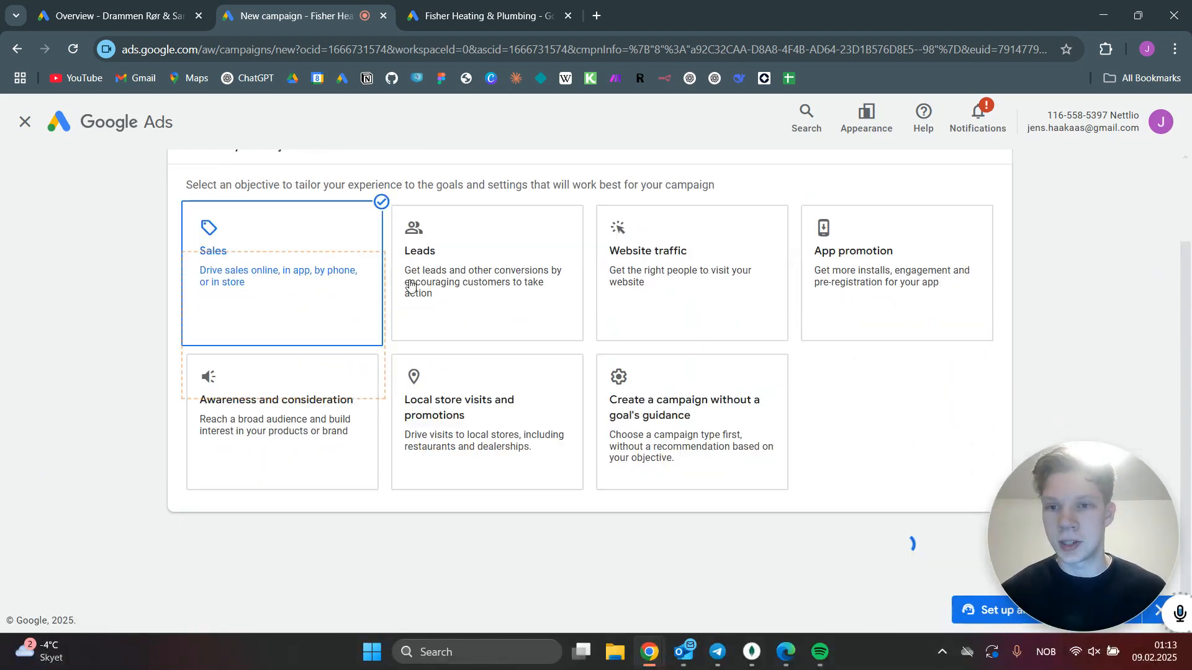
pyautogui.click(506, 248)
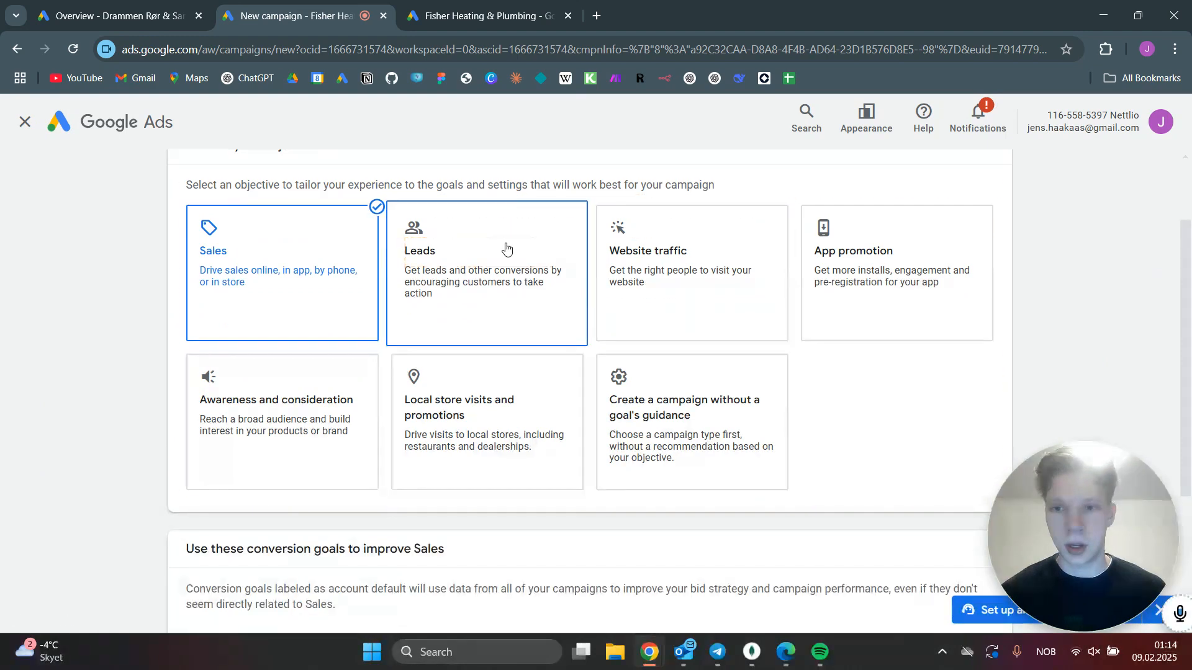
pyautogui.scroll(-3, 481, 246)
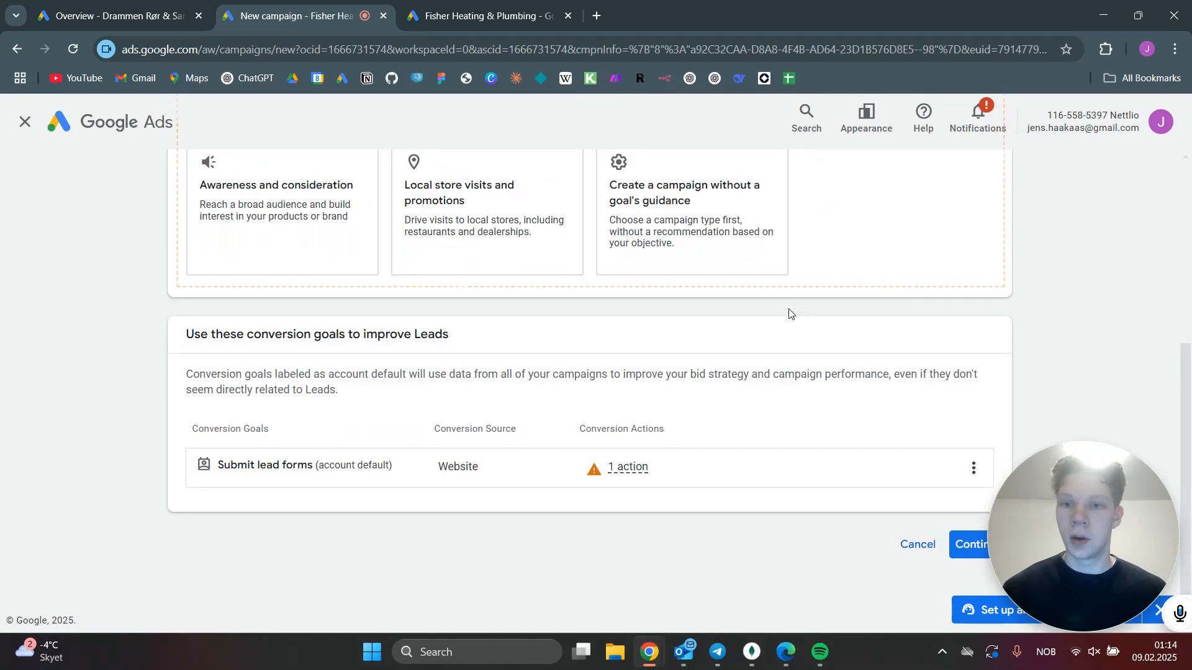
pyautogui.click(965, 550)
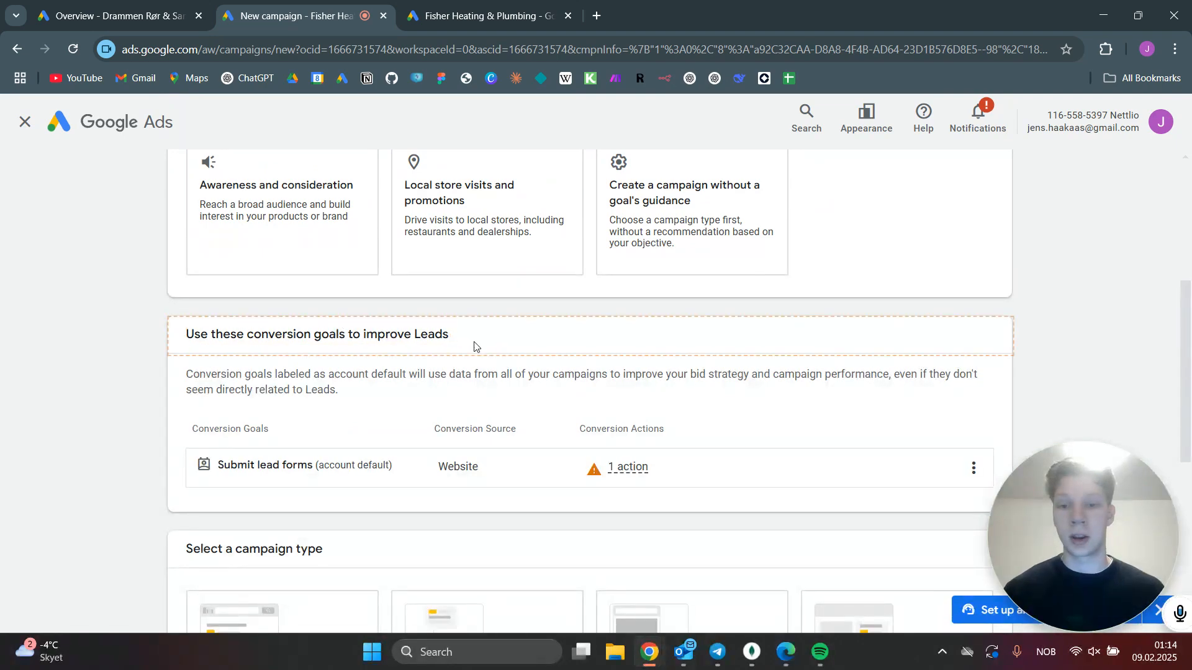
pyautogui.scroll(-6, 473, 346)
pyautogui.click(335, 259)
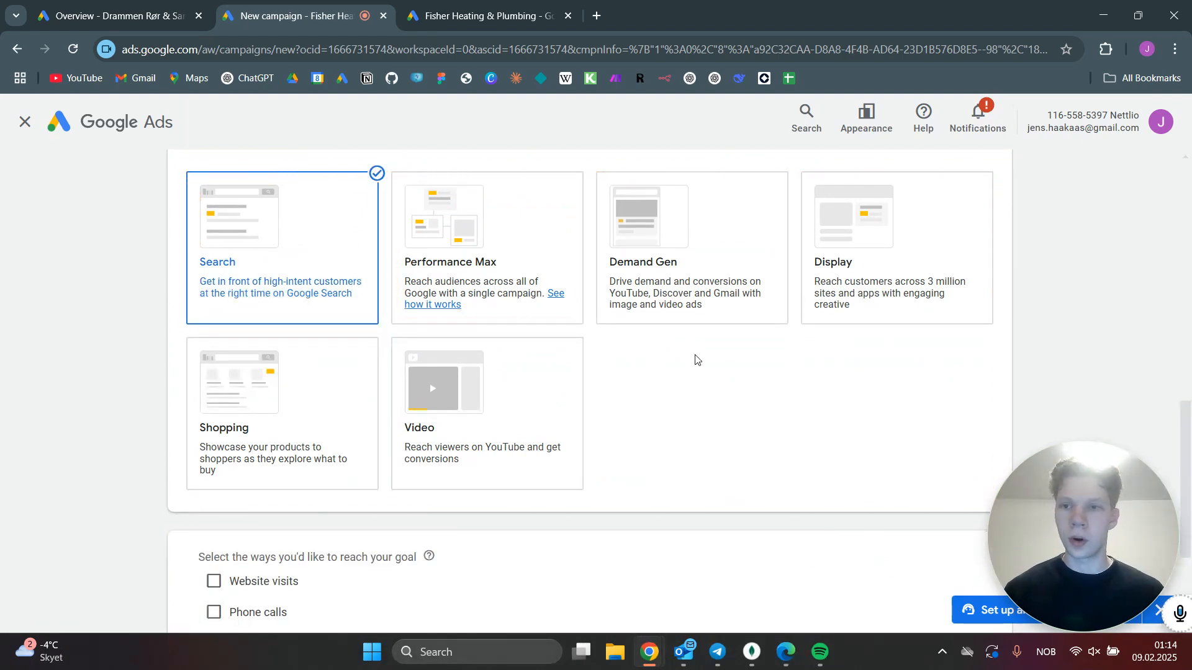
pyautogui.scroll(1, 695, 359)
pyautogui.scroll(-4, 670, 420)
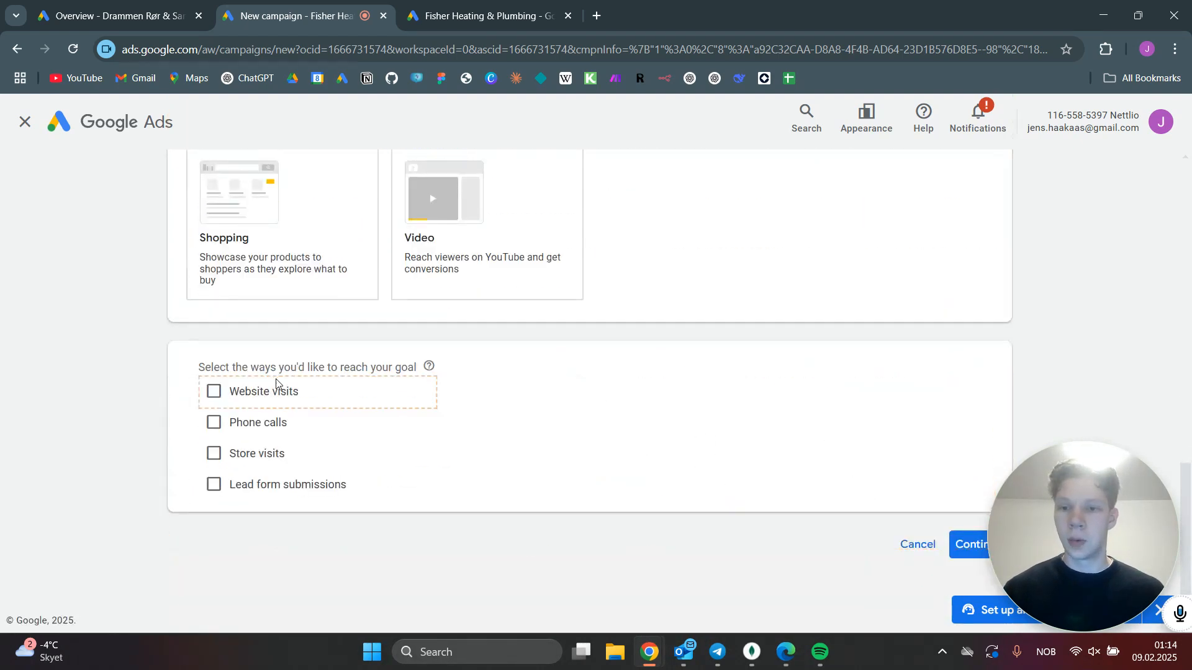
pyautogui.click(214, 392)
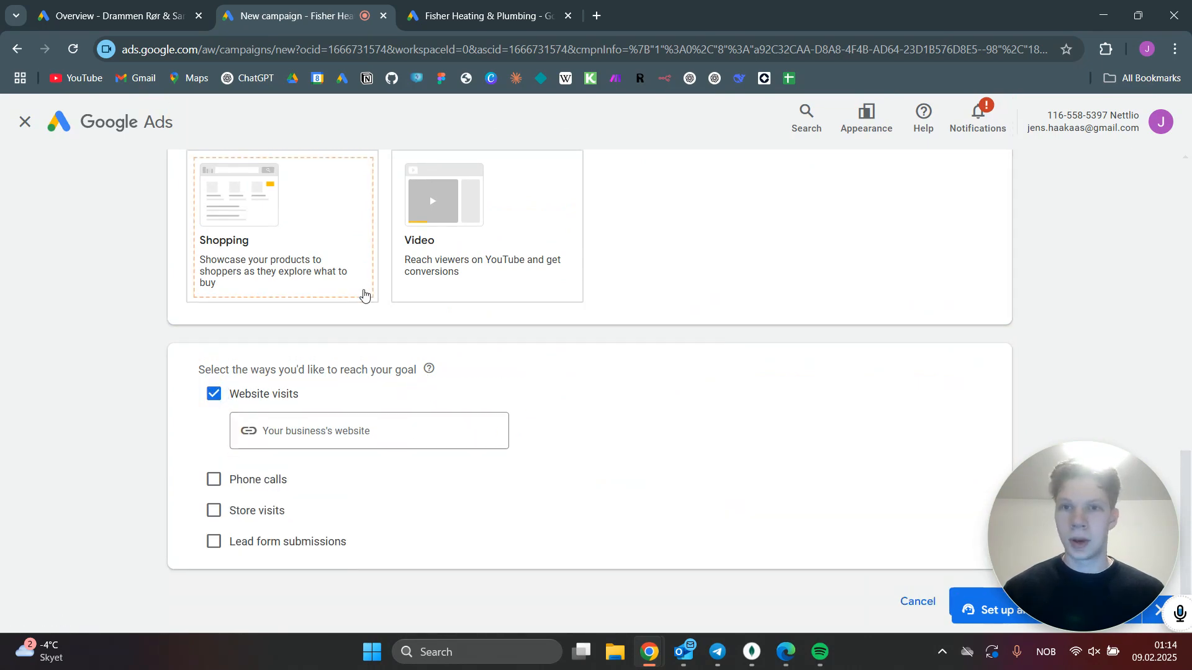
pyautogui.click(316, 422)
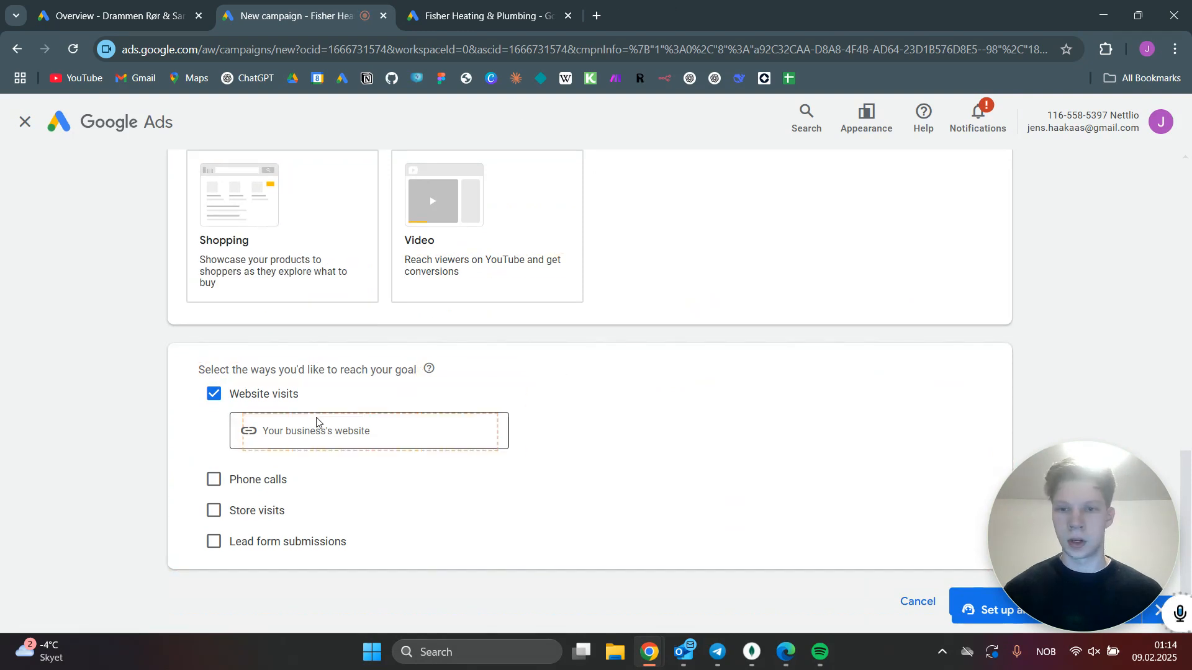
pyautogui.write('https://certapro.com/omaha/')
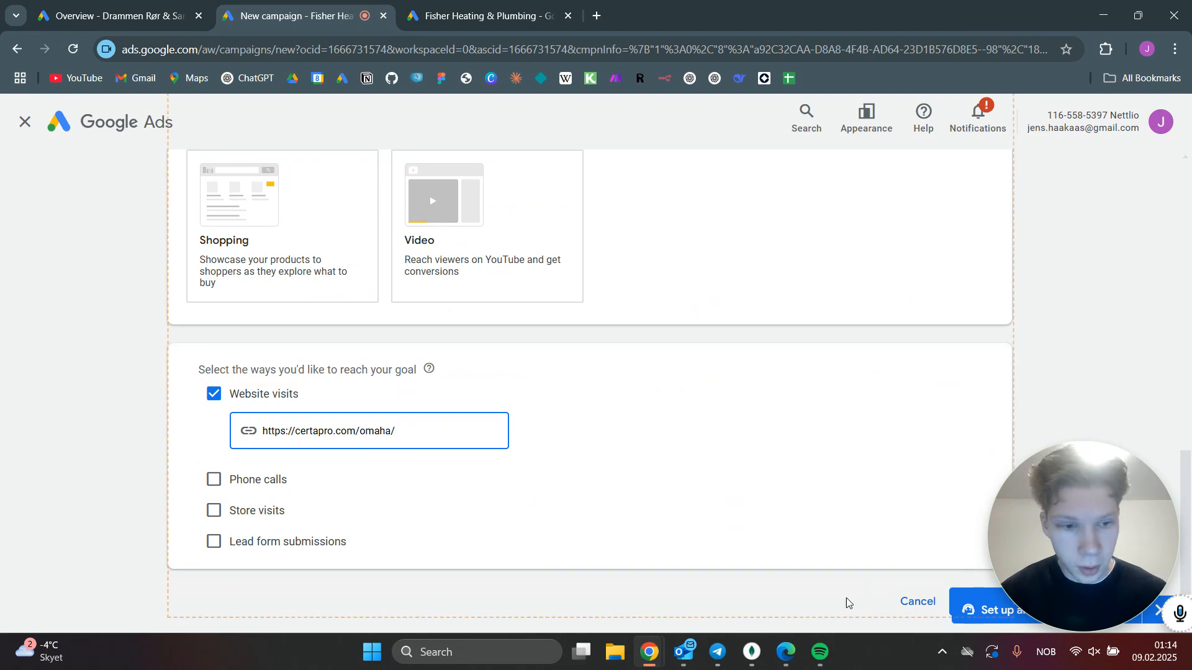
pyautogui.scroll(-1, 982, 523)
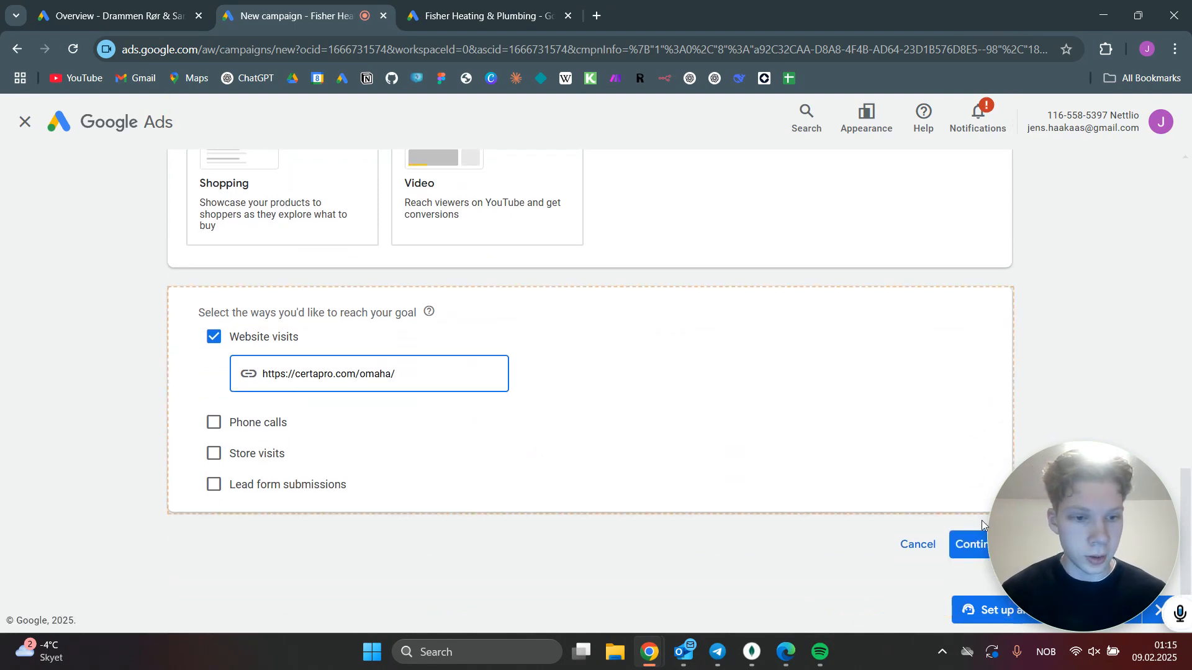
pyautogui.click(974, 546)
# Name the campaign Painters and start it as a new campaign instead of resuming the saved draft.
pyautogui.scroll(-3, 729, 375)
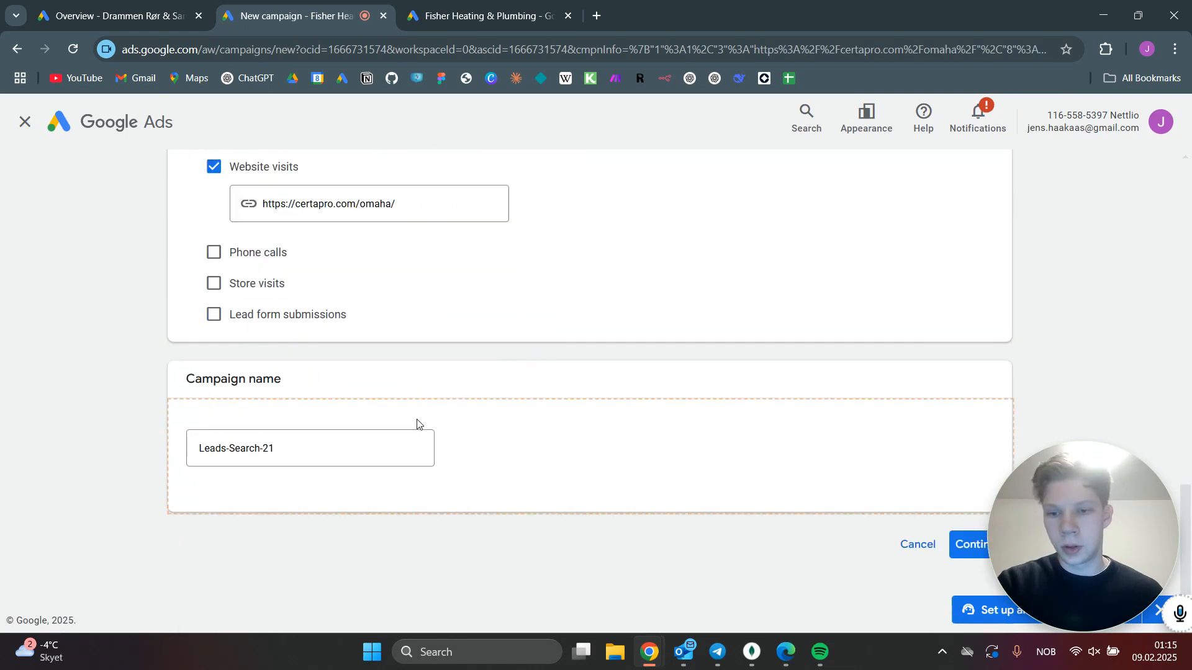
pyautogui.click(229, 447)
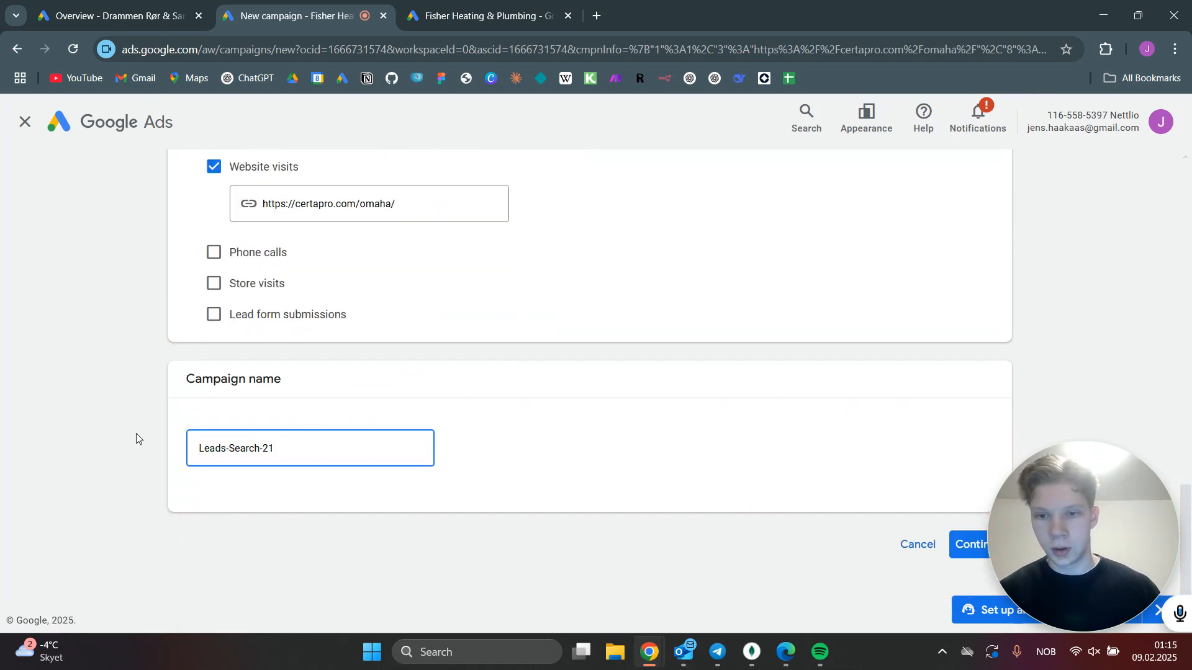
pyautogui.tripleClick(242, 448)
pyautogui.write('Pa')
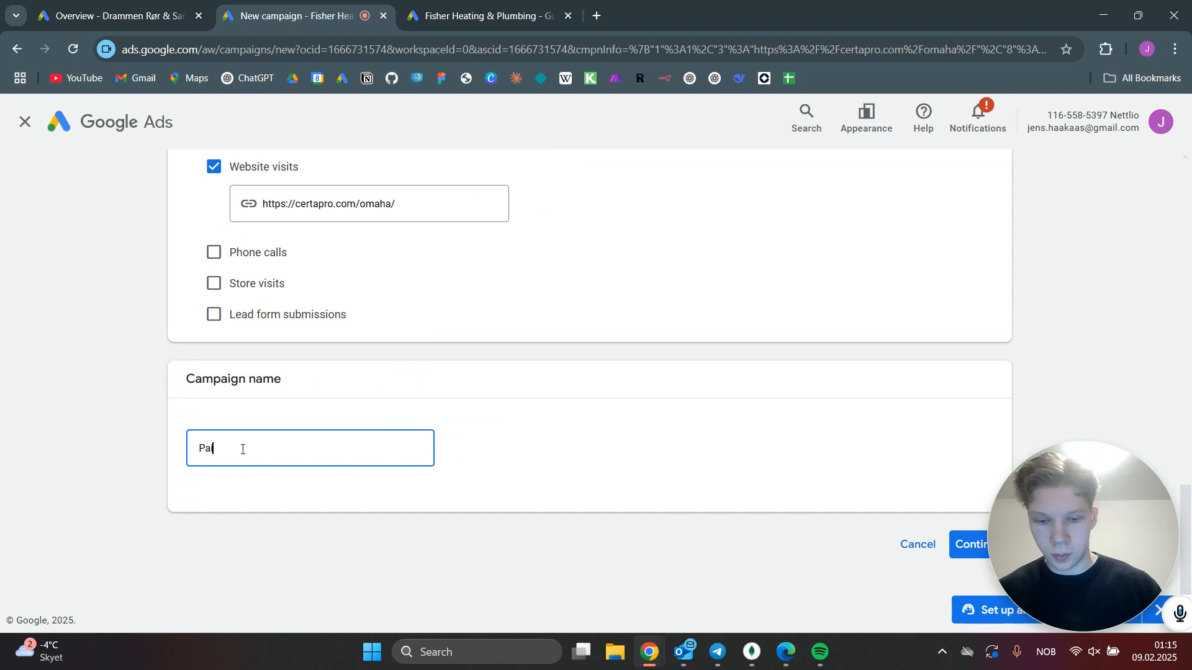
pyautogui.write('inters')
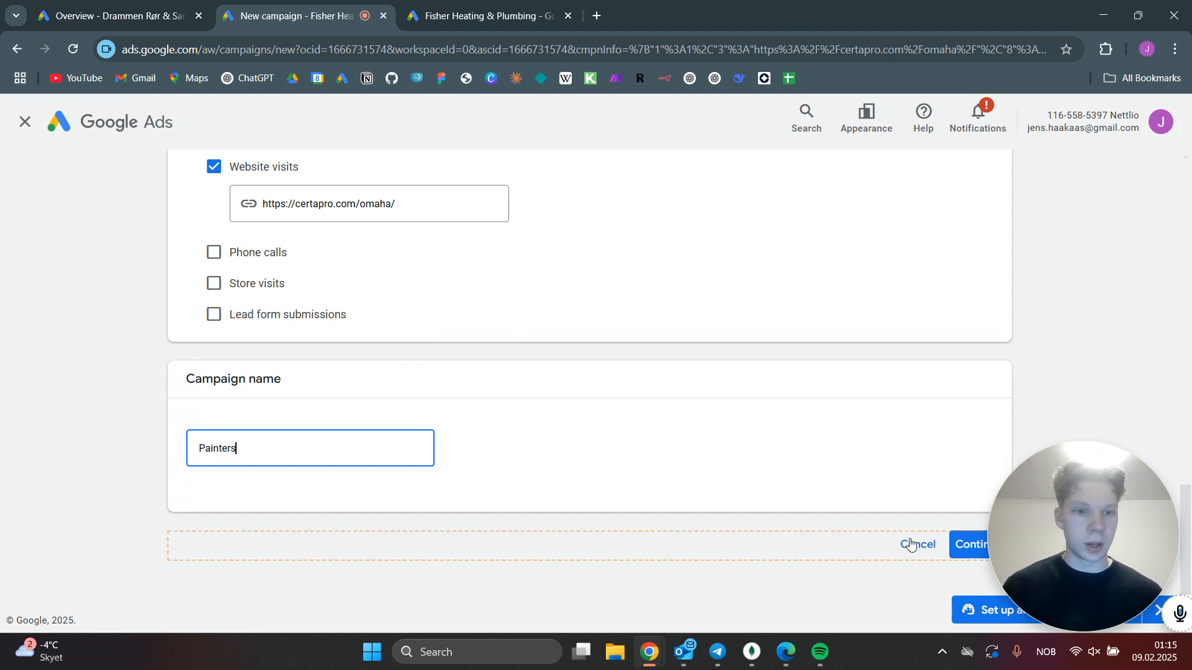
pyautogui.click(967, 545)
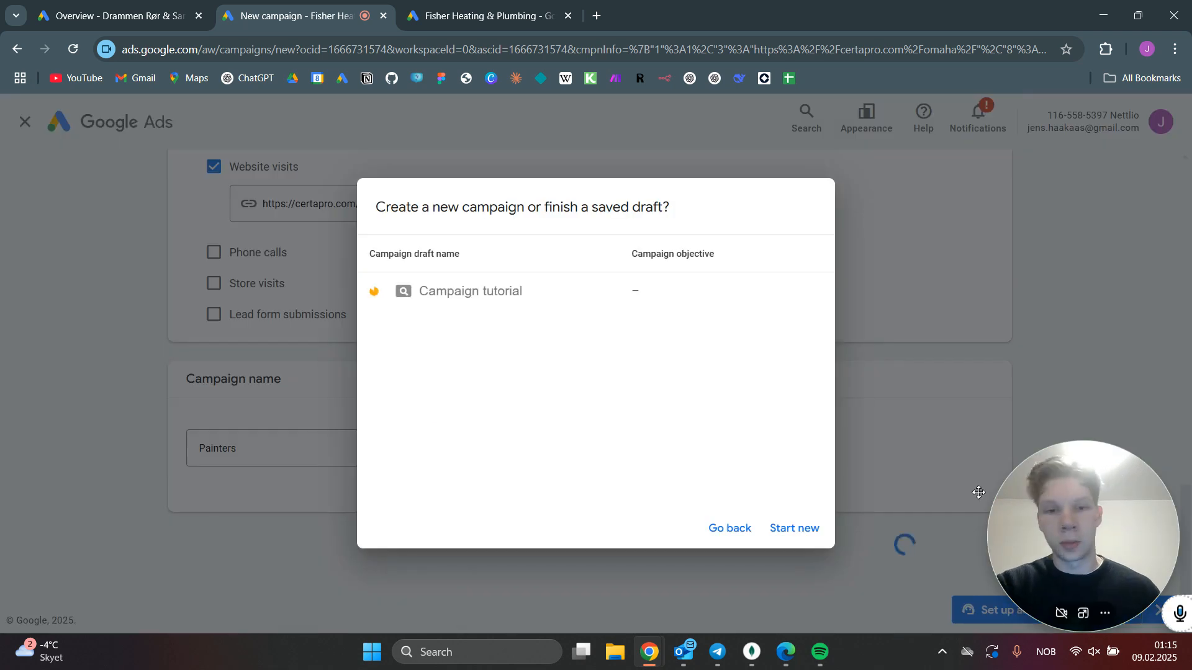
pyautogui.click(795, 529)
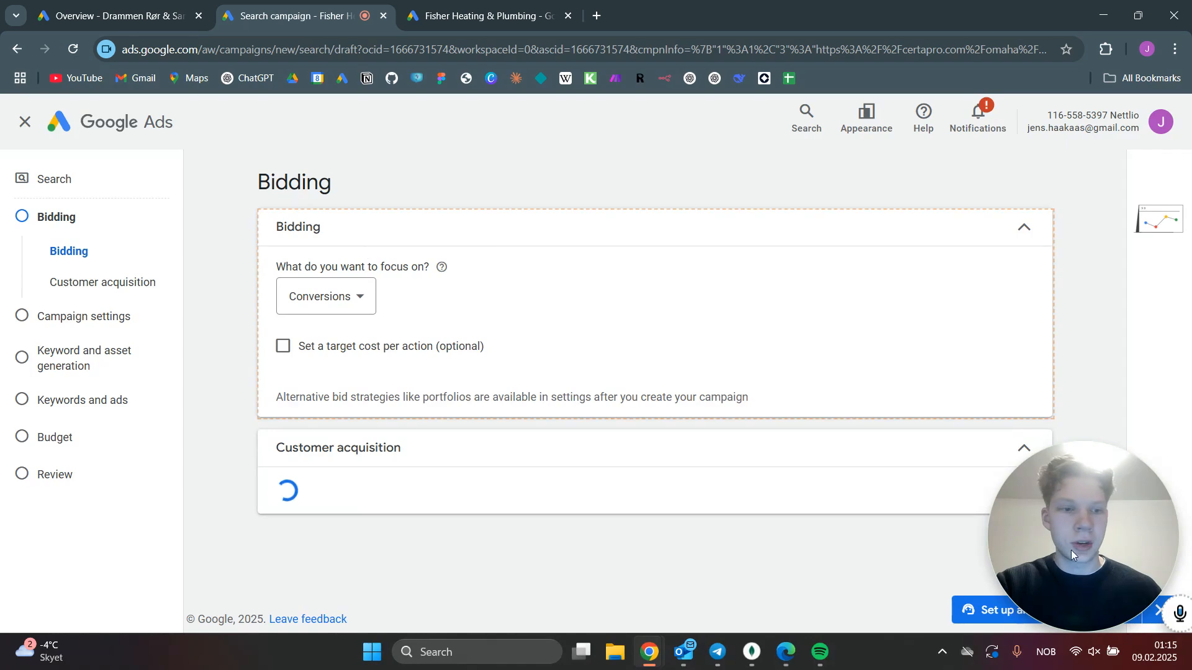
# Keep the bidding focus on Conversions and proceed to the campaign settings.
pyautogui.moveTo(1111, 534); pyautogui.dragTo(1120, 297)
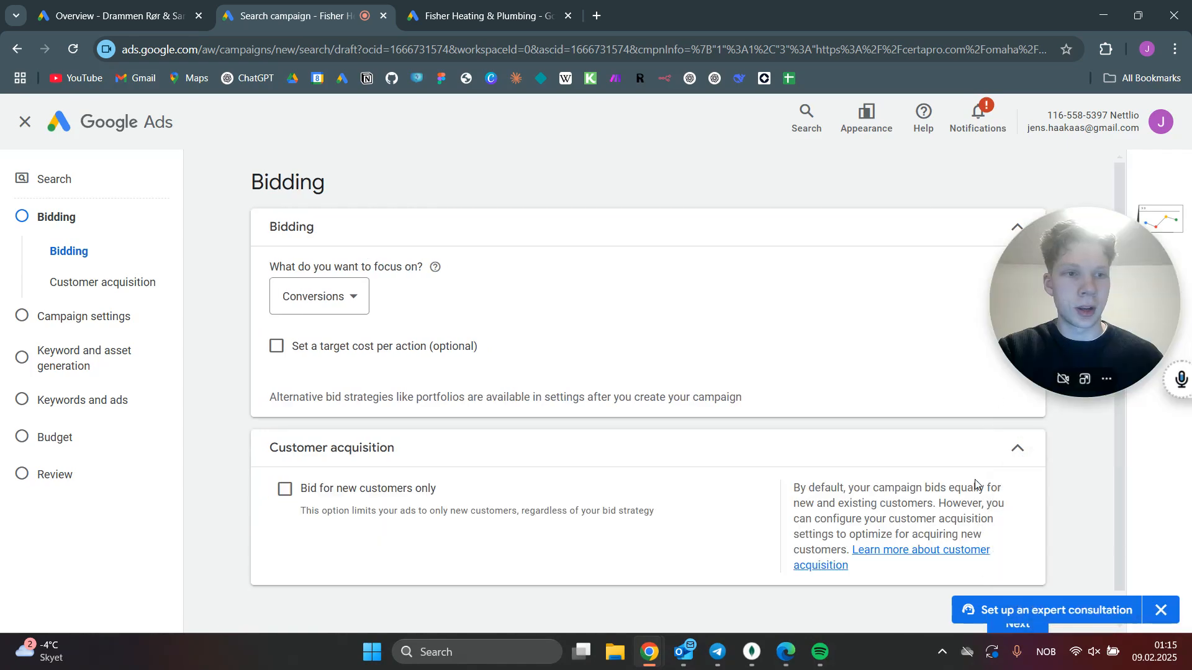
pyautogui.scroll(-1, 1056, 566)
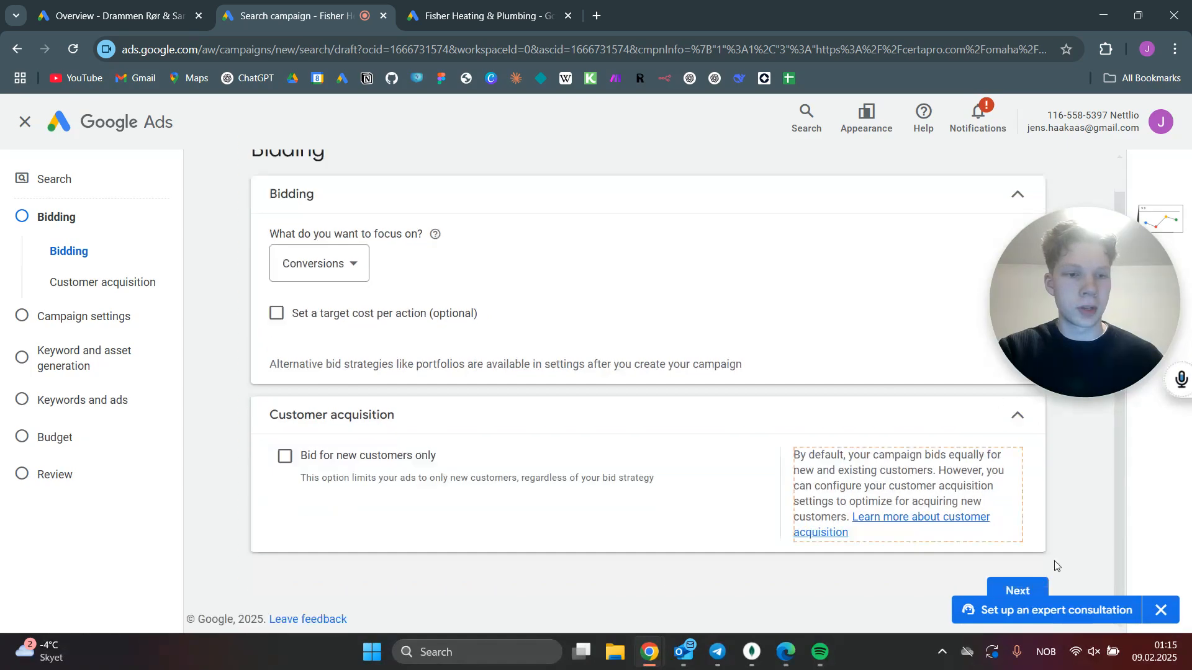
pyautogui.click(1024, 589)
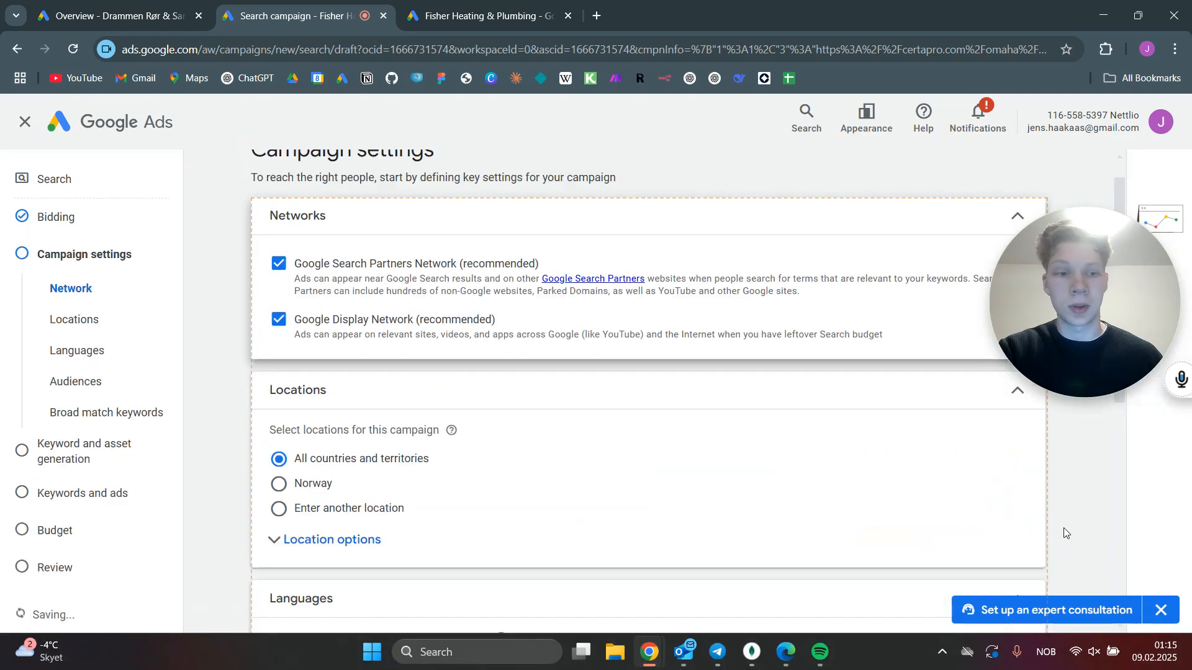
# Exclude the Google Search Partners Network and the Google Display Network from the campaign's networks.
pyautogui.click(279, 265)
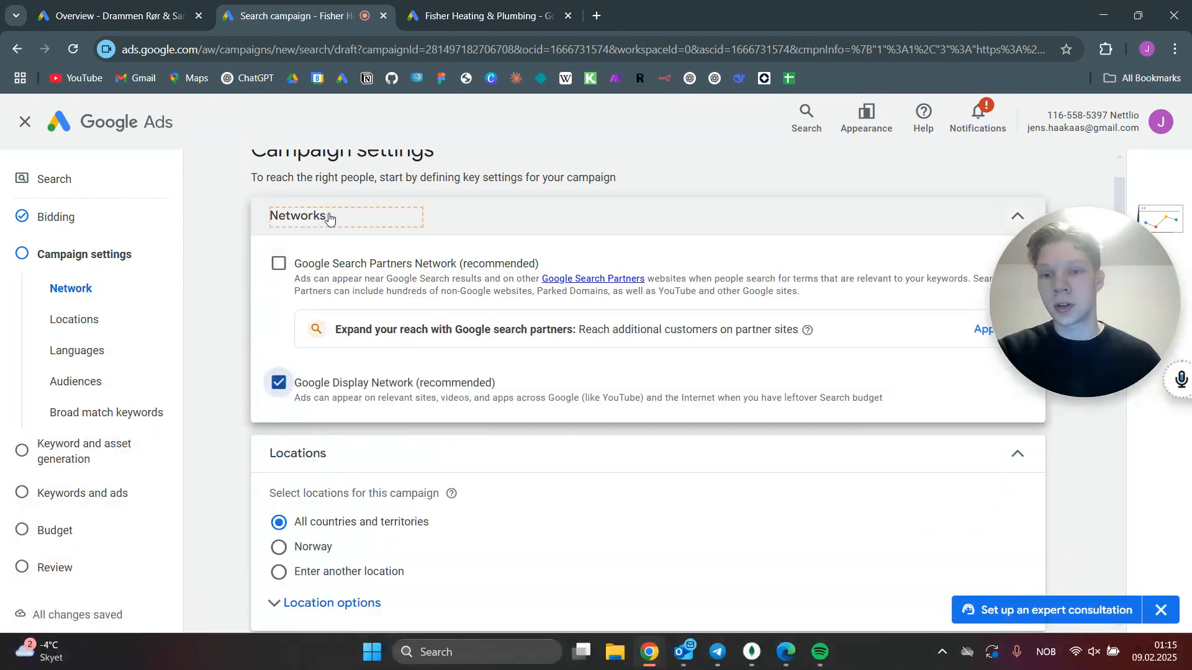
pyautogui.scroll(-1, 361, 305)
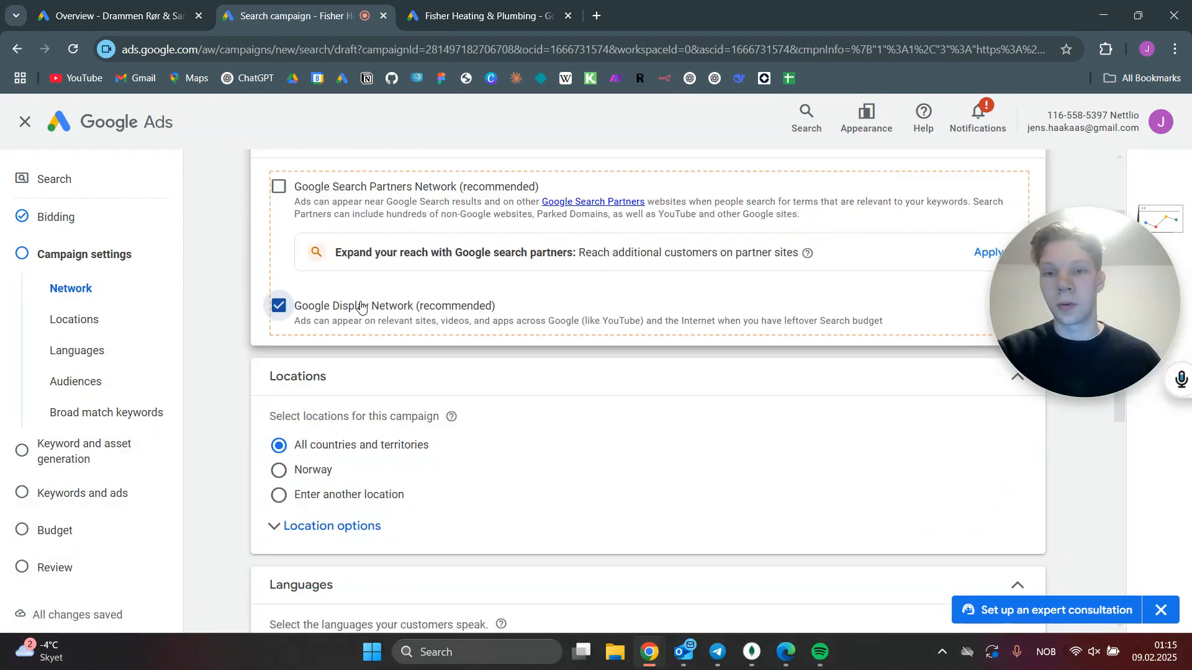
pyautogui.click(280, 306)
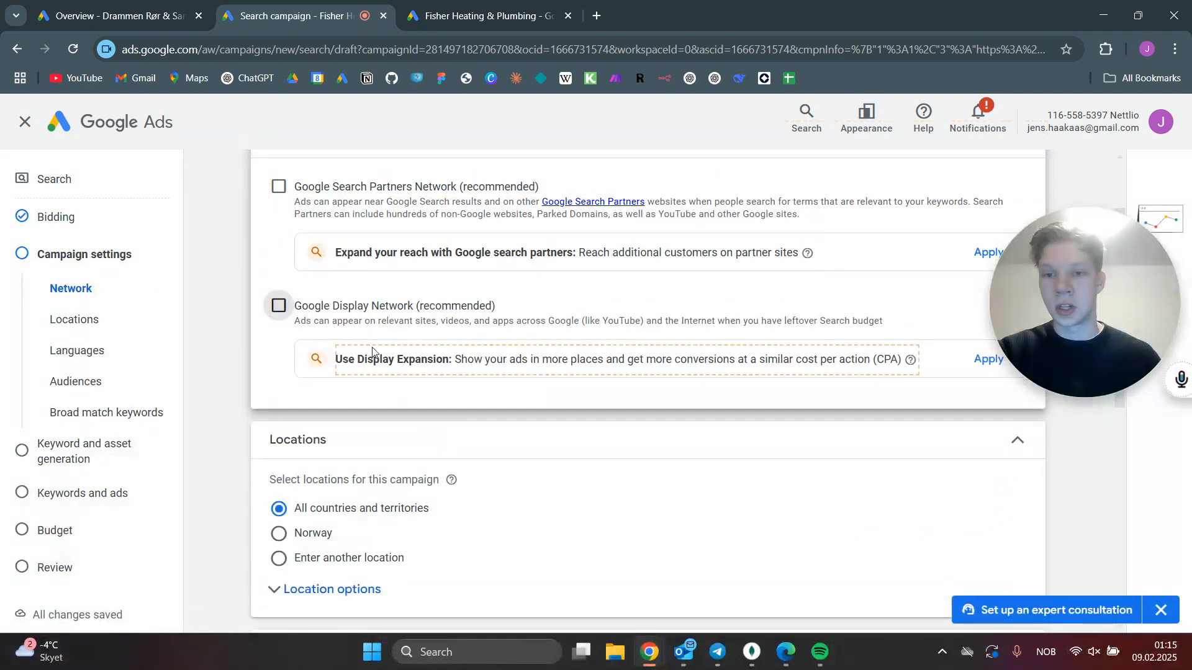
# Add the Omaha NE, United States Nielsen DMA region as an included target location through the advanced location search.
pyautogui.scroll(-3, 372, 352)
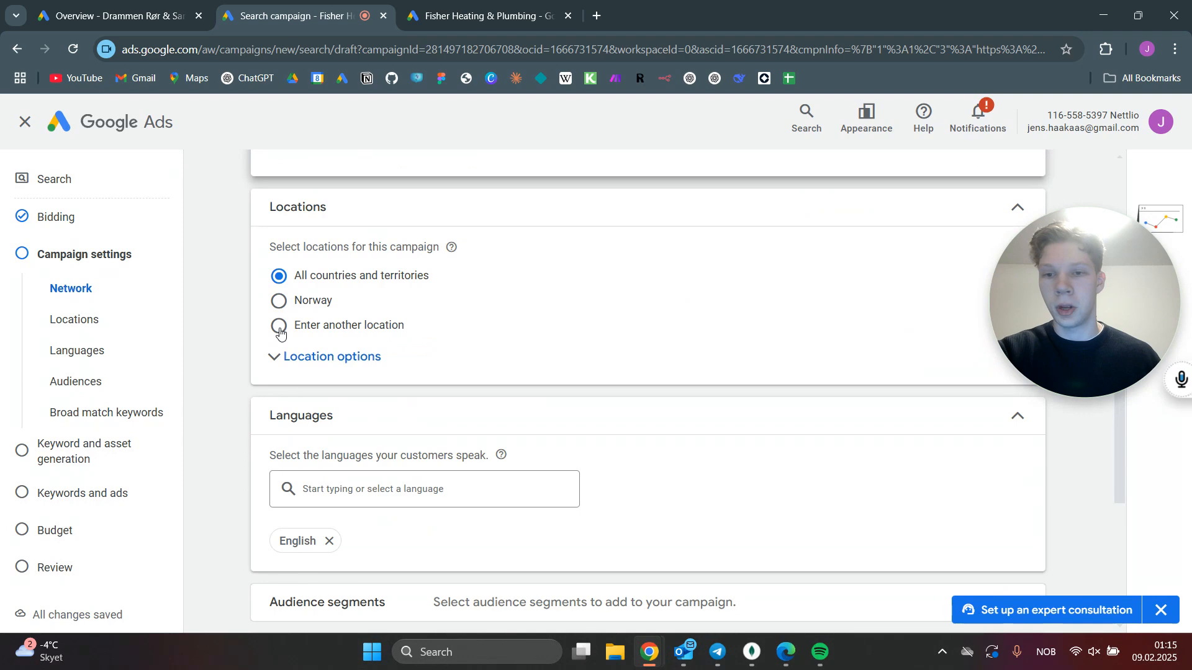
pyautogui.click(279, 327)
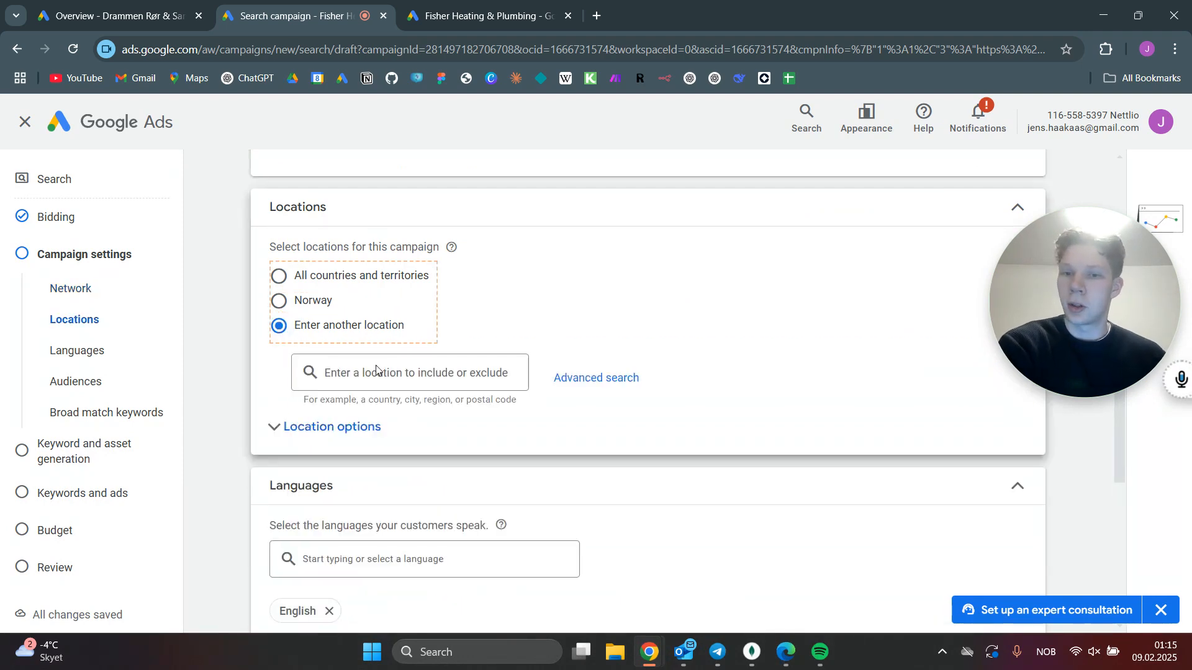
pyautogui.click(572, 384)
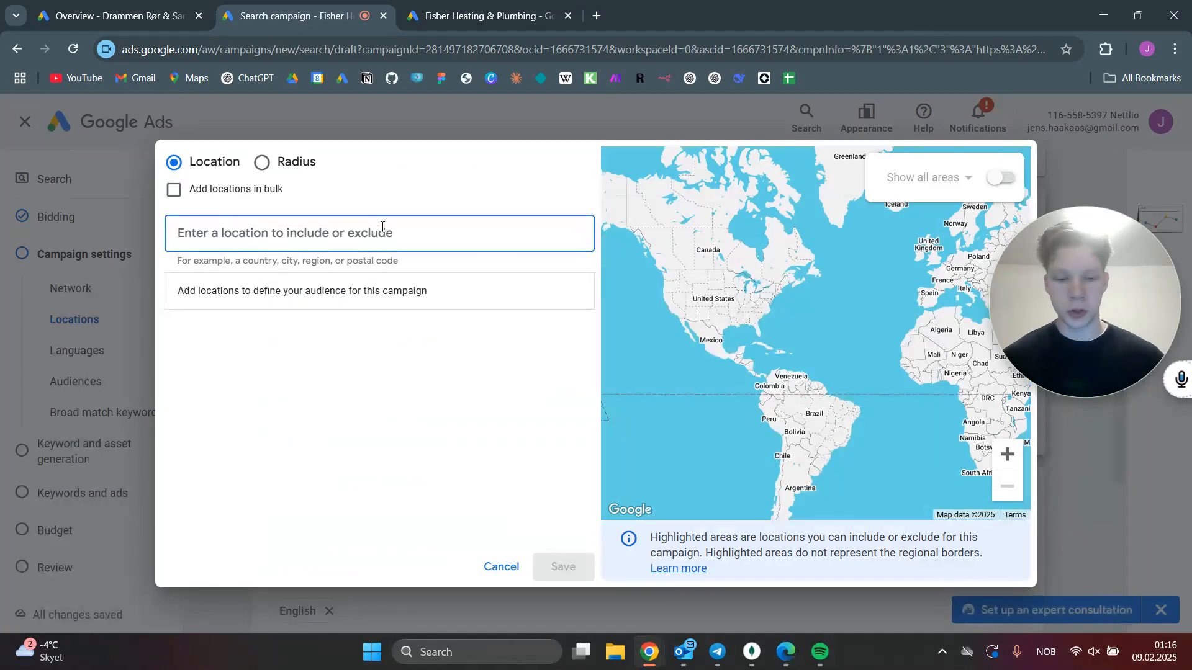
pyautogui.write('omaha')
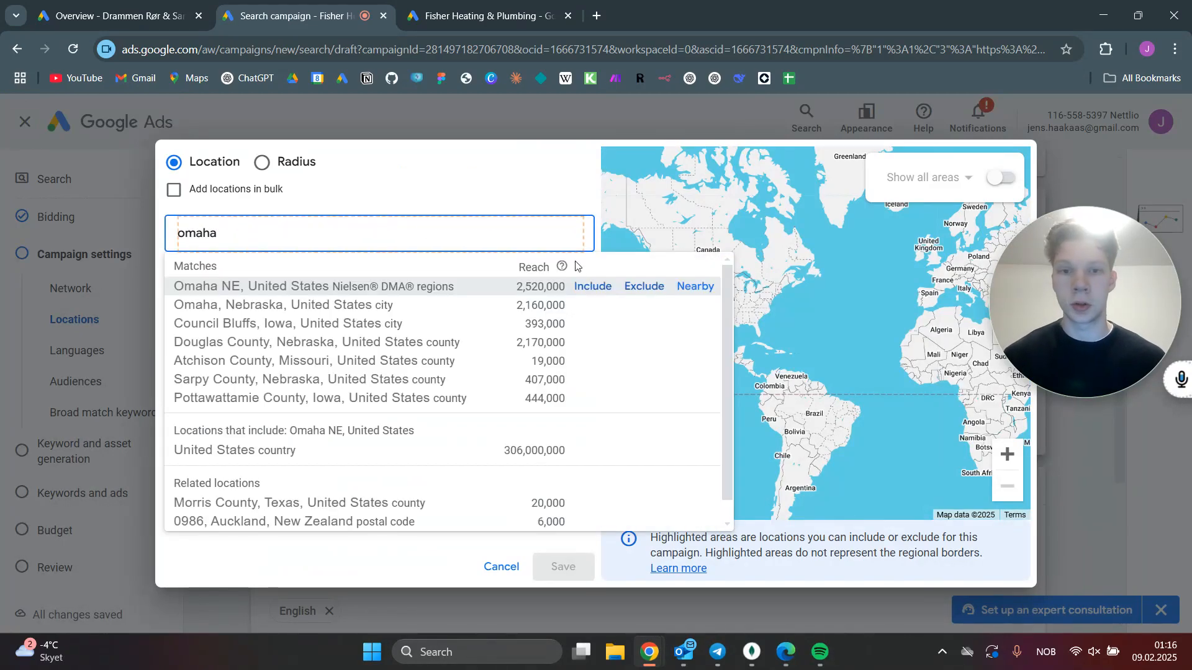
pyautogui.click(593, 289)
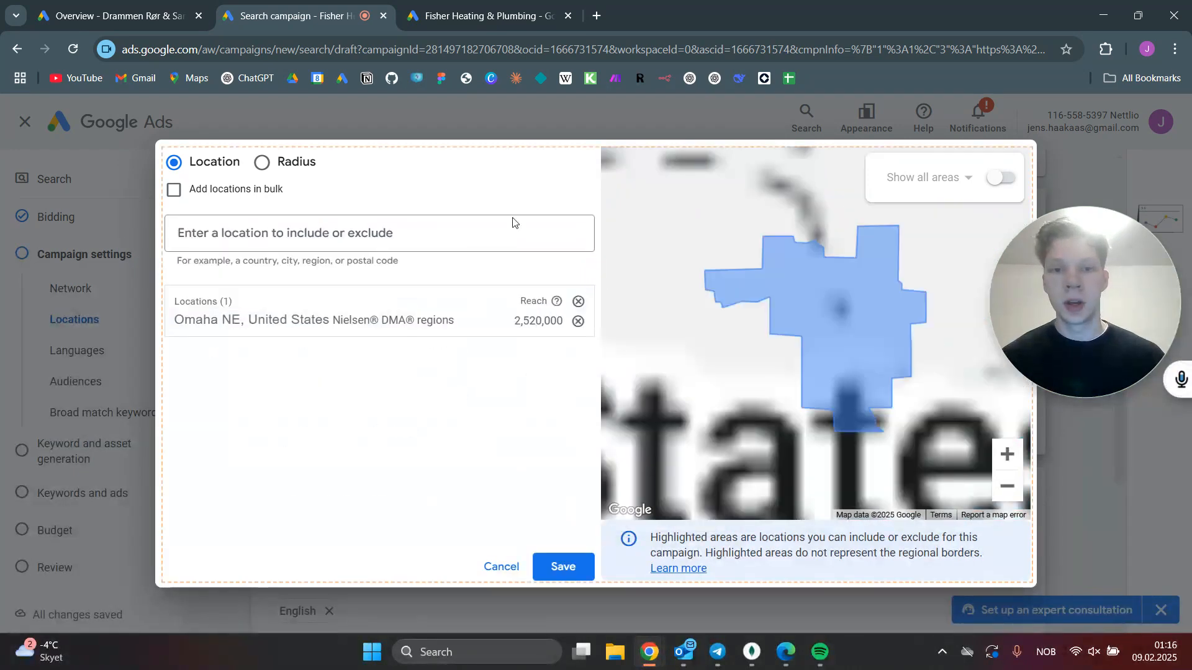
pyautogui.moveTo(751, 229); pyautogui.dragTo(645, 357)
pyautogui.moveTo(832, 314); pyautogui.dragTo(807, 303)
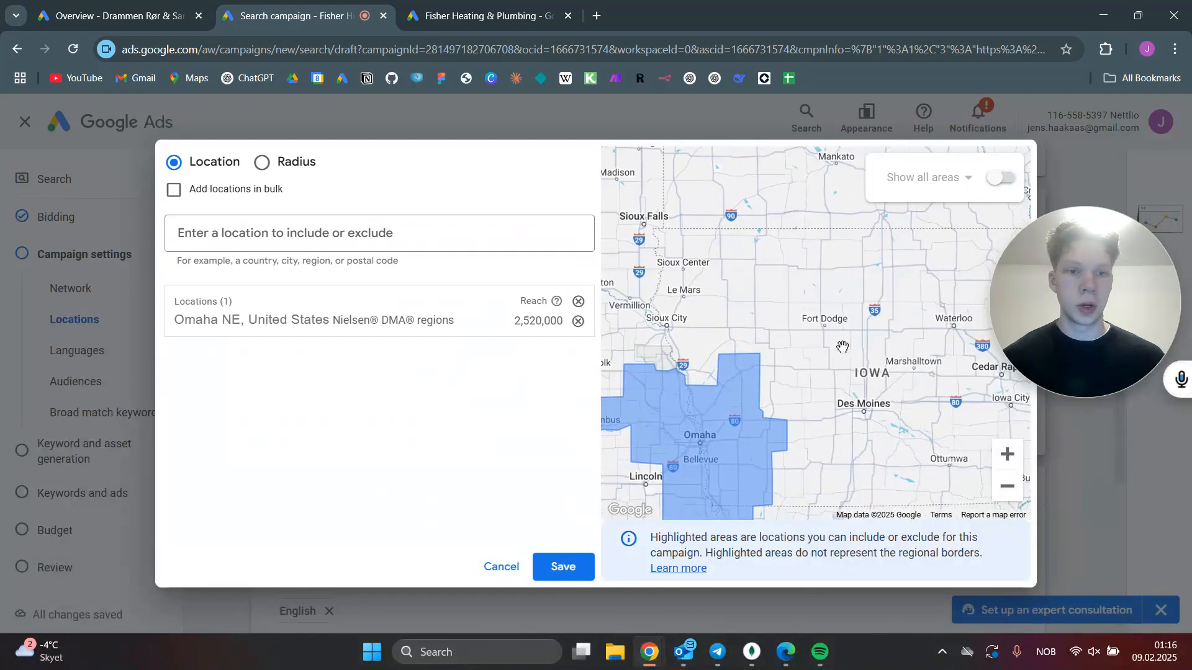
pyautogui.scroll(2, 810, 315)
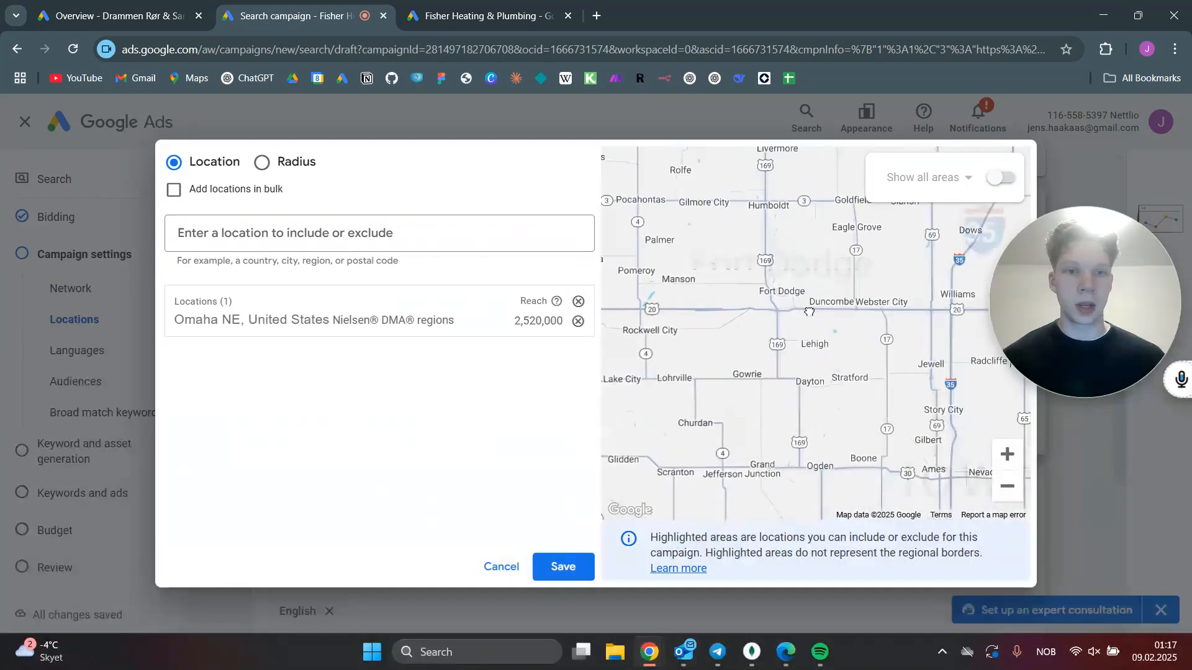
pyautogui.scroll(1, 772, 289)
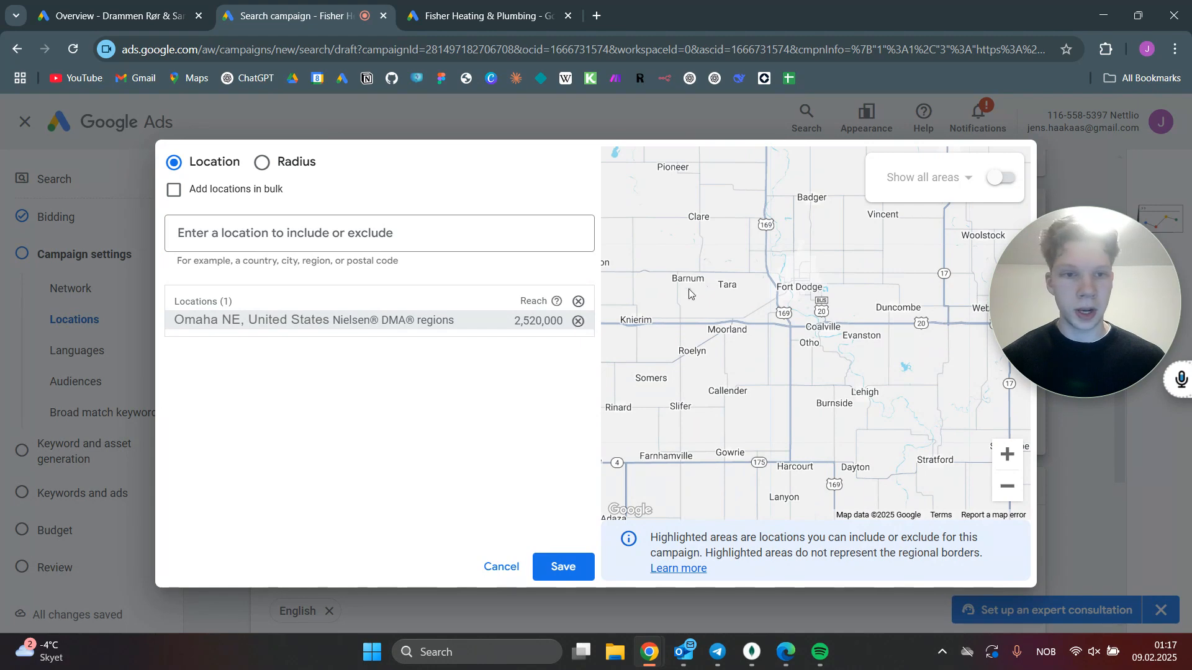
# Replace the Omaha region by showing all areas on the map and including postal code 50501, Iowa, around Fort Dodge.
pyautogui.click(996, 179)
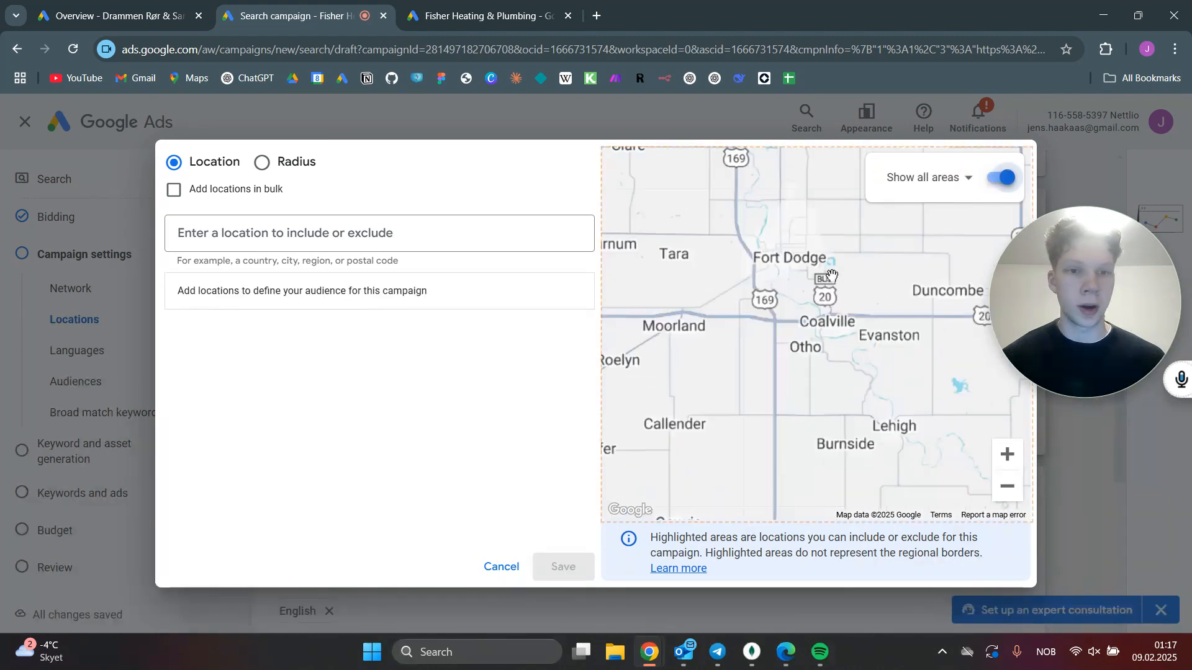
pyautogui.moveTo(786, 261); pyautogui.dragTo(792, 313)
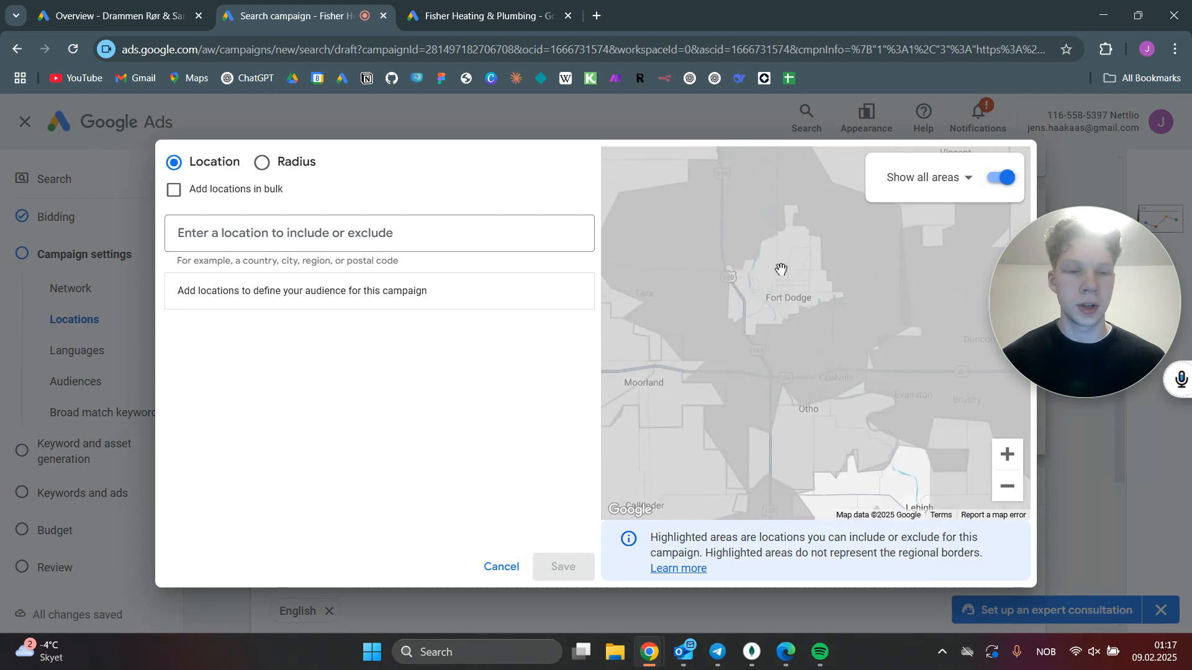
pyautogui.scroll(3, 781, 268)
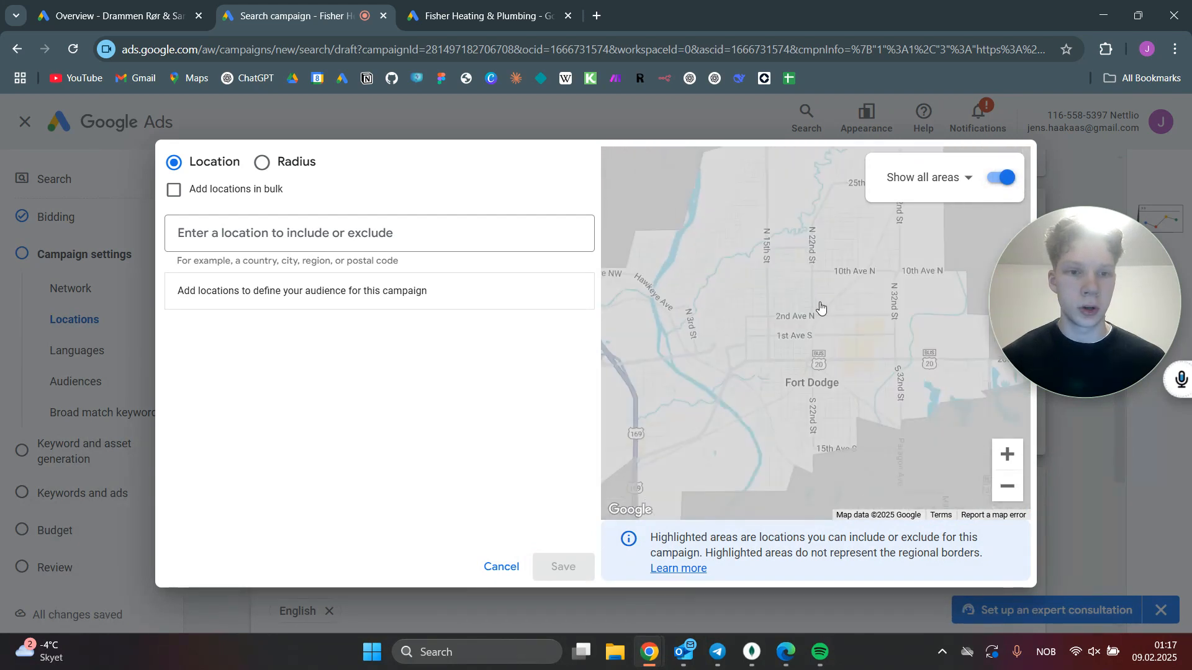
pyautogui.scroll(-3, 821, 324)
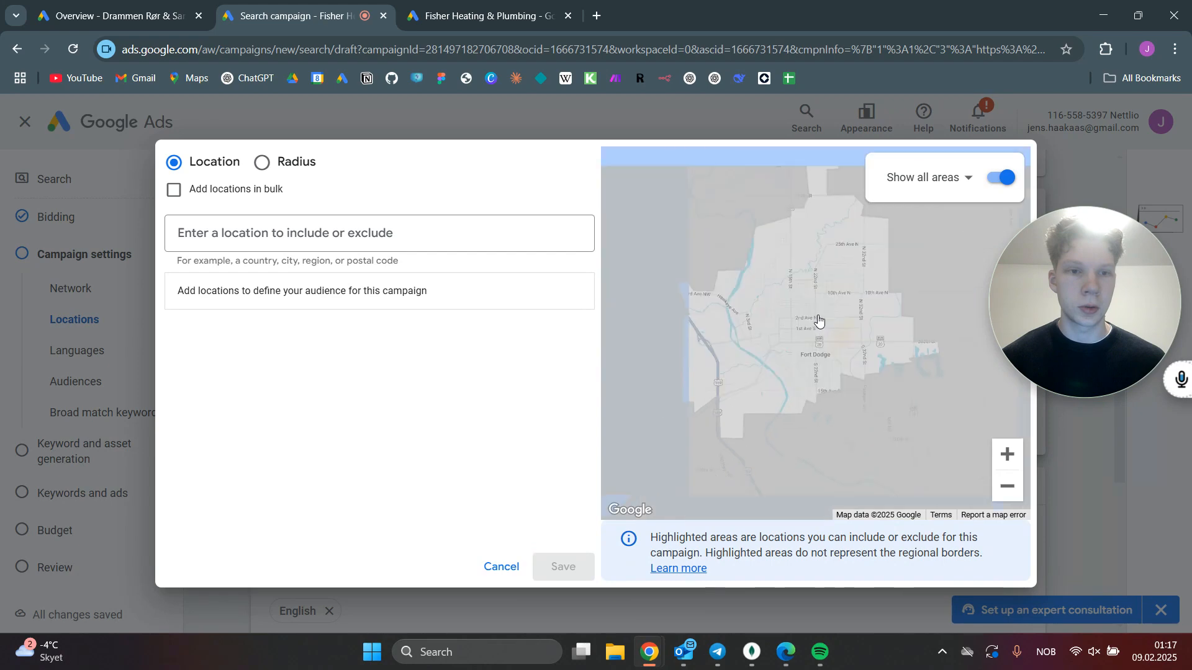
pyautogui.click(803, 296)
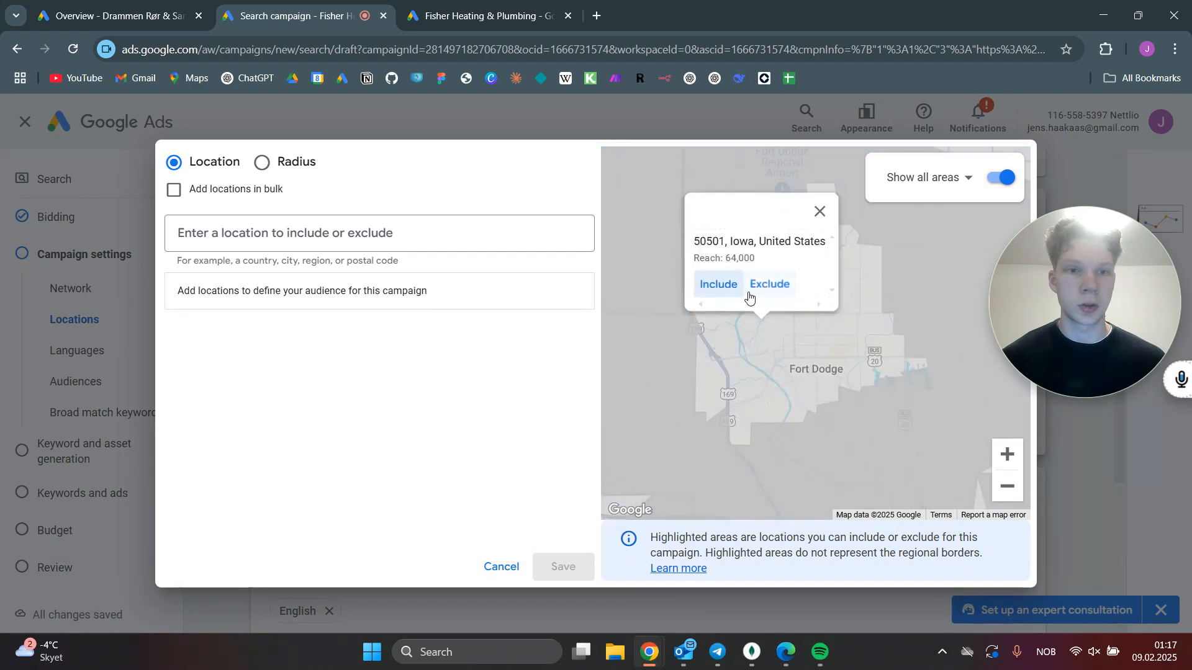
pyautogui.click(718, 284)
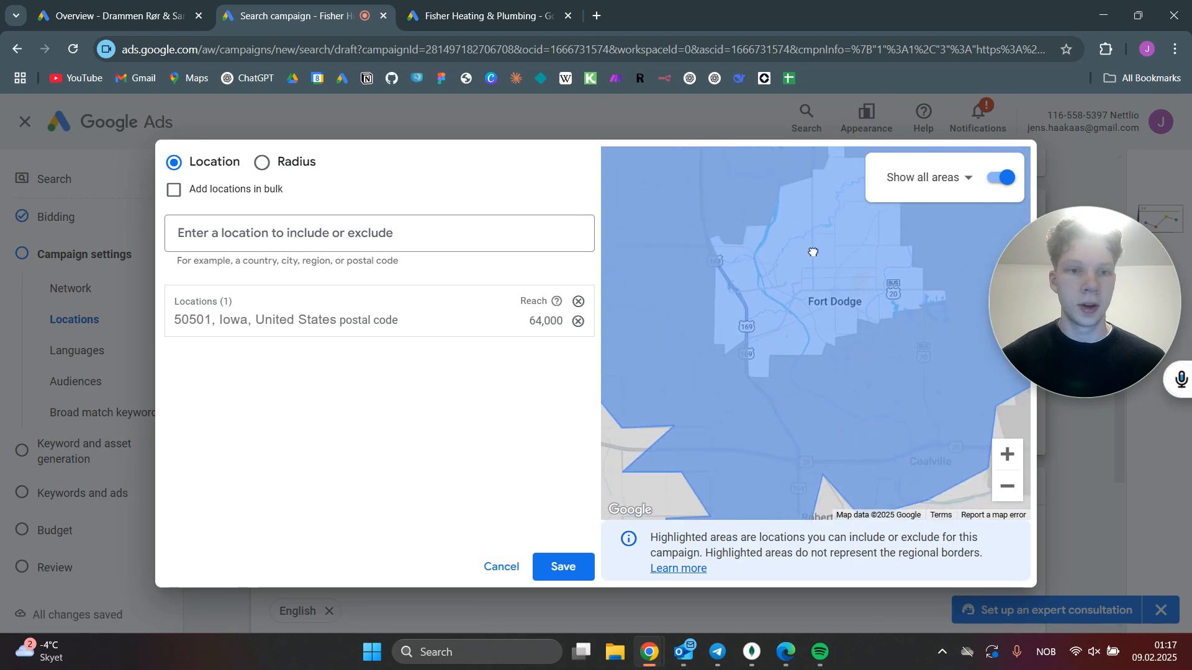
# Exclude postal code 50524, Iowa, the area around Clare northwest of Fort Dodge, using the map.
pyautogui.scroll(-2, 801, 277)
pyautogui.scroll(-1, 801, 273)
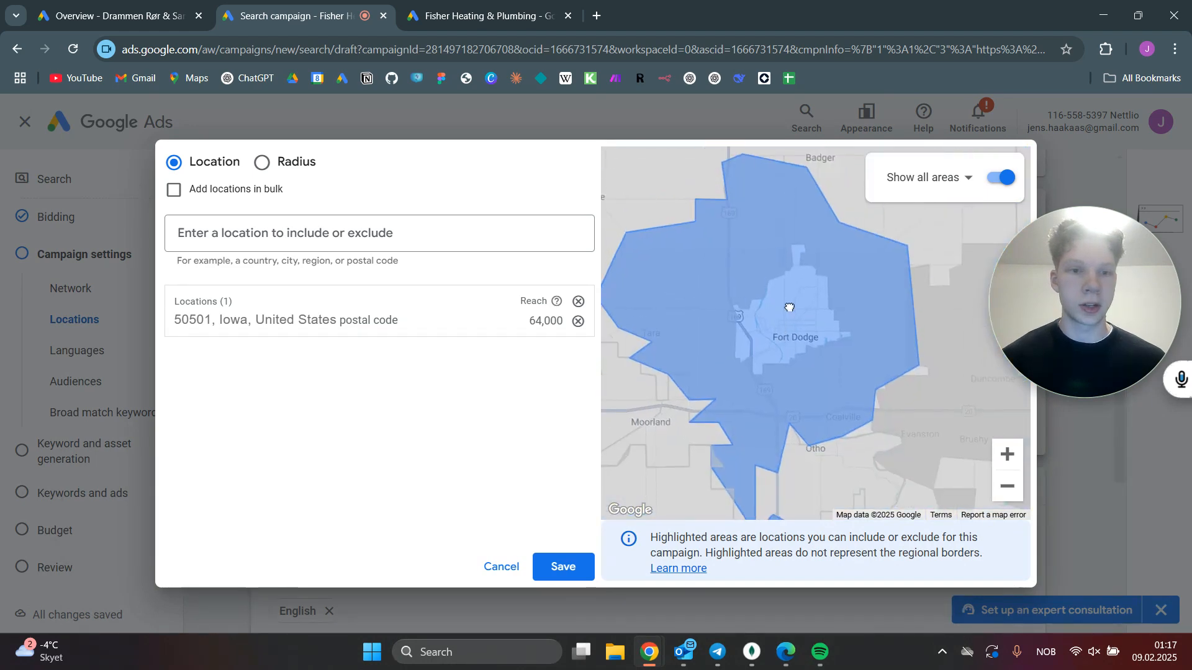
pyautogui.scroll(1, 792, 309)
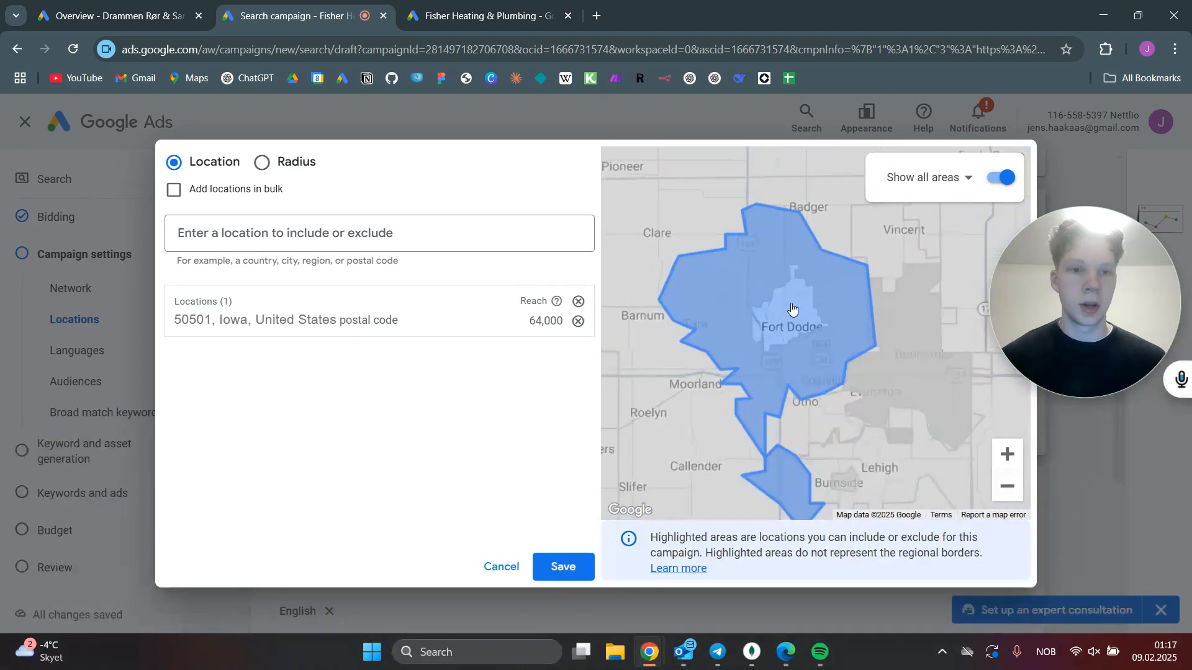
pyautogui.moveTo(794, 283); pyautogui.dragTo(792, 303)
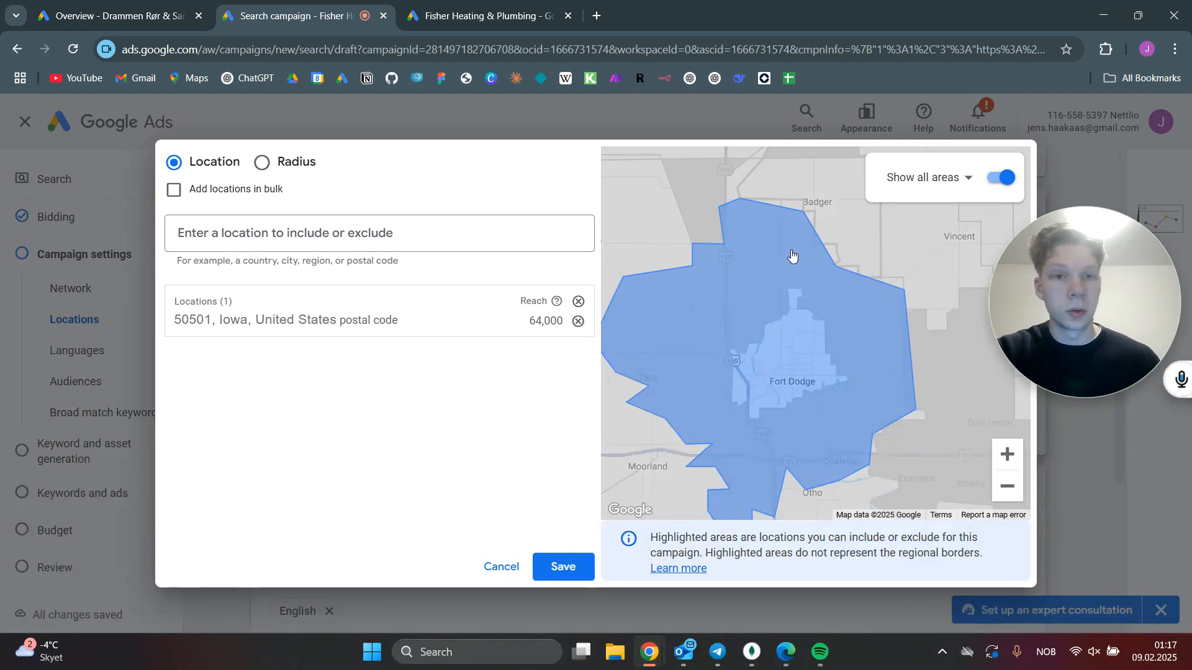
pyautogui.moveTo(793, 254); pyautogui.dragTo(852, 335)
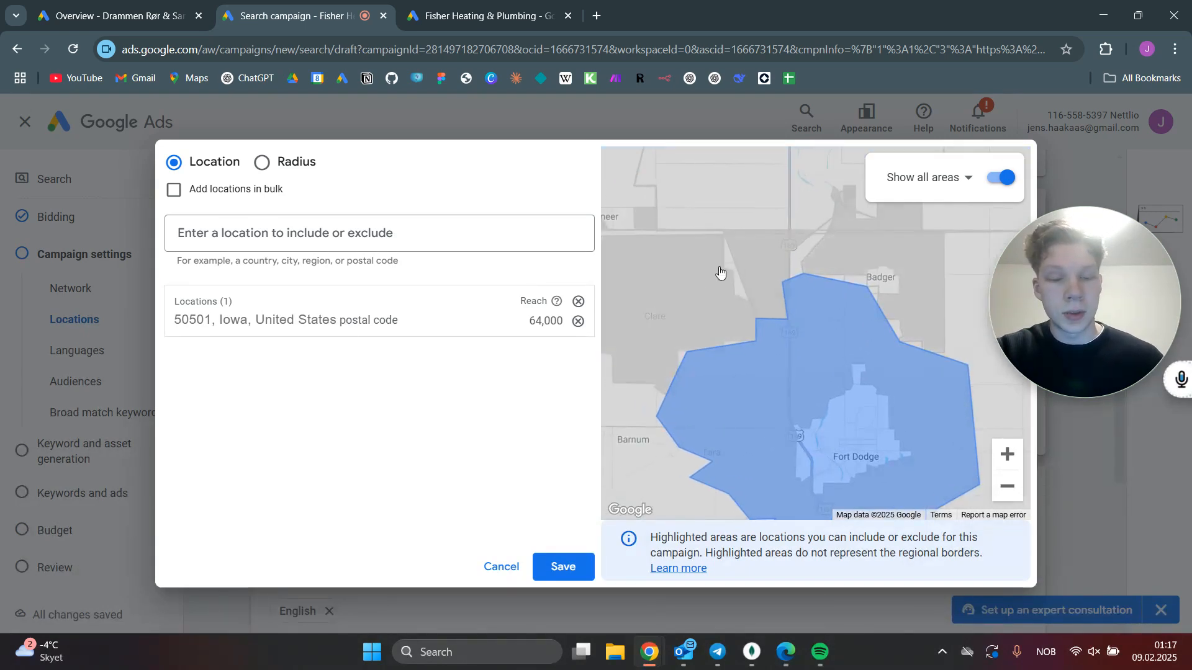
pyautogui.click(686, 289)
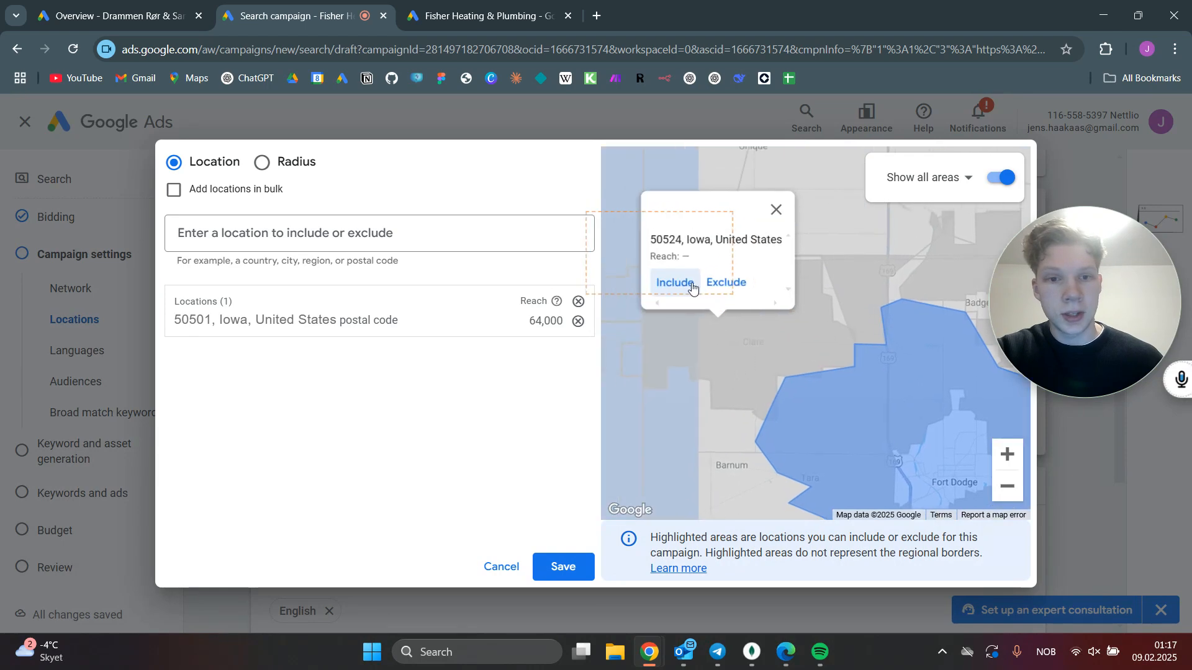
pyautogui.click(741, 292)
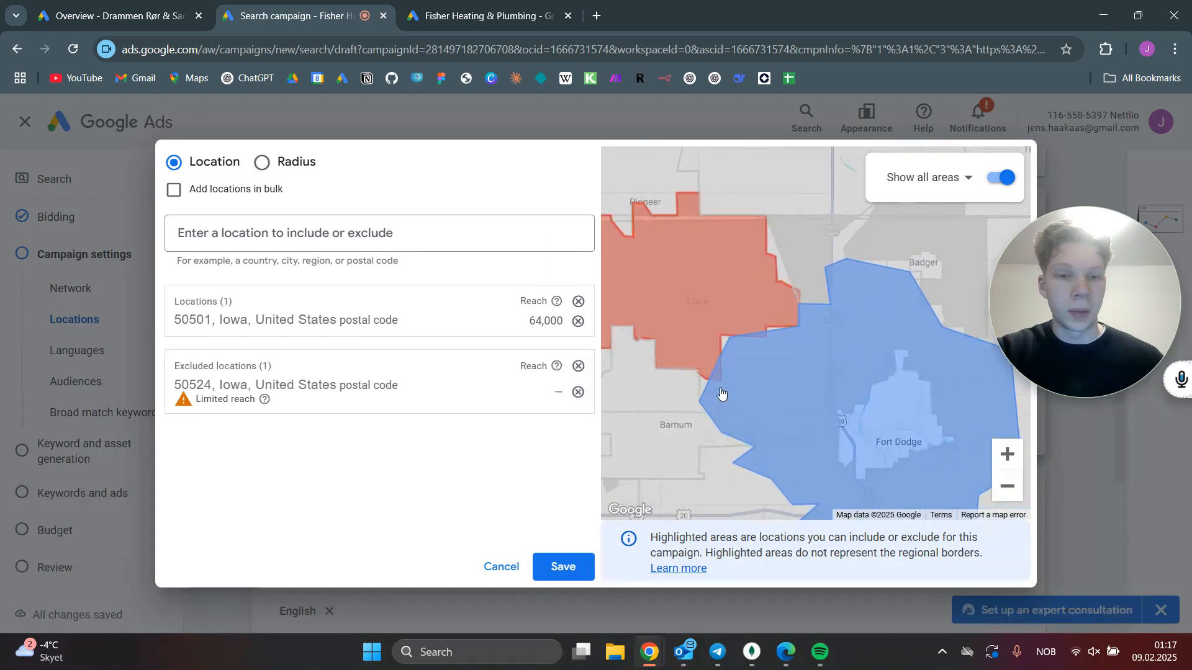
# Exclude postal code 50518, Iowa, the area around Barnum, and save the location selection.
pyautogui.moveTo(739, 290); pyautogui.dragTo(774, 237)
pyautogui.click(689, 365)
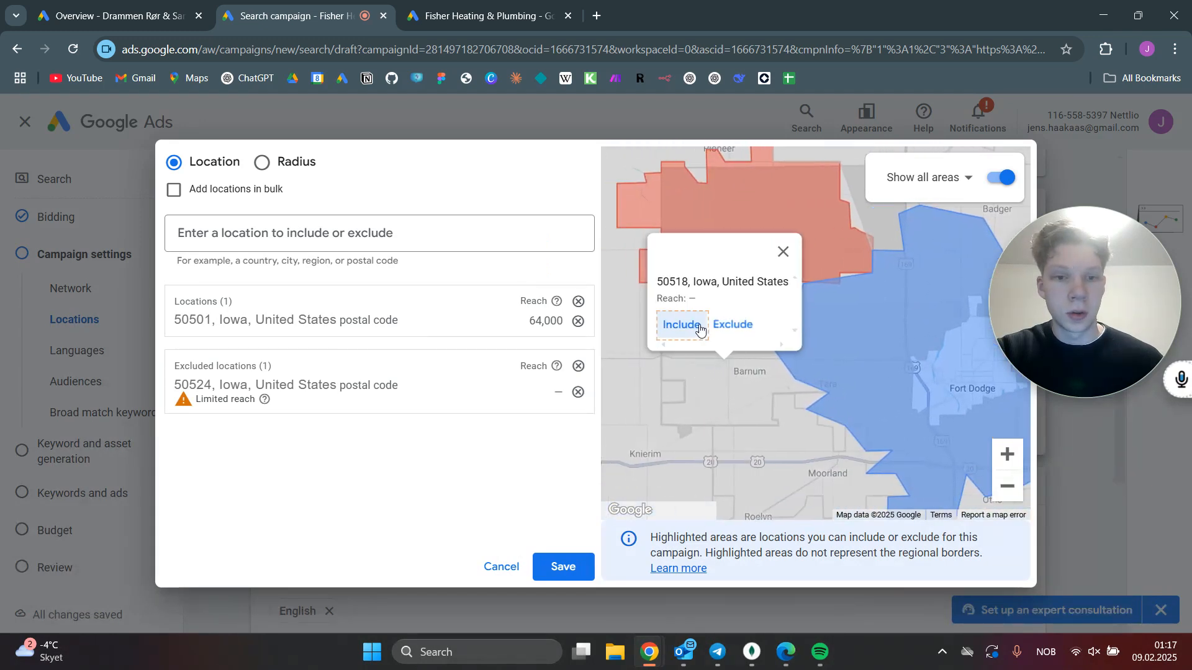
pyautogui.click(720, 326)
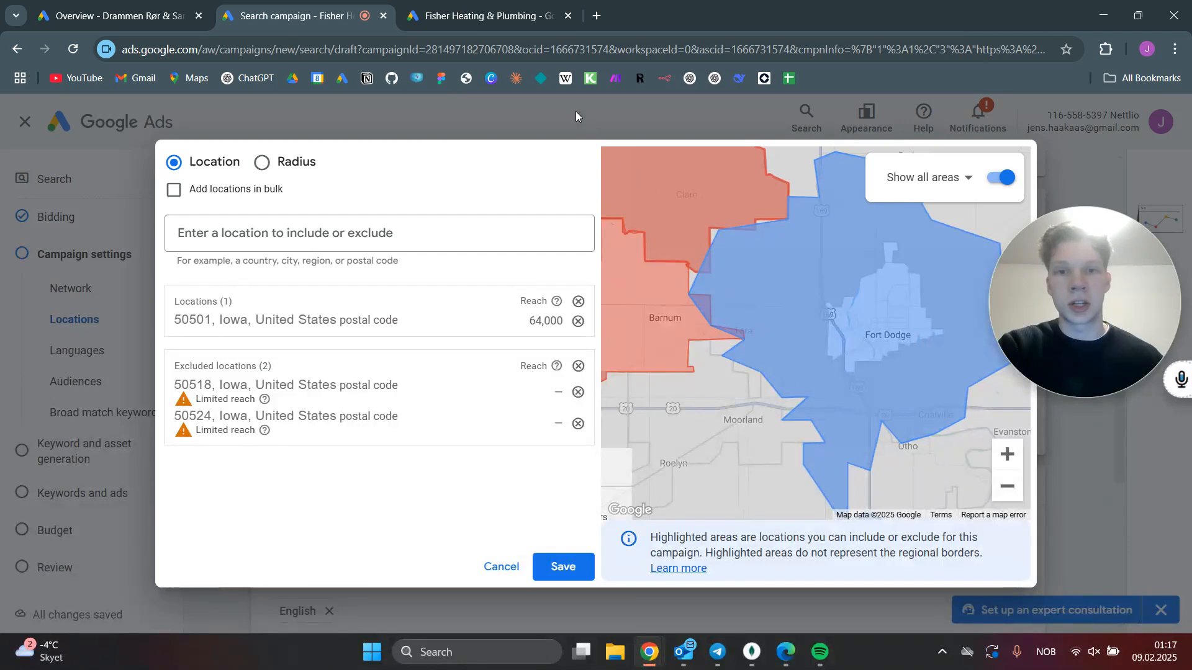
pyautogui.click(571, 571)
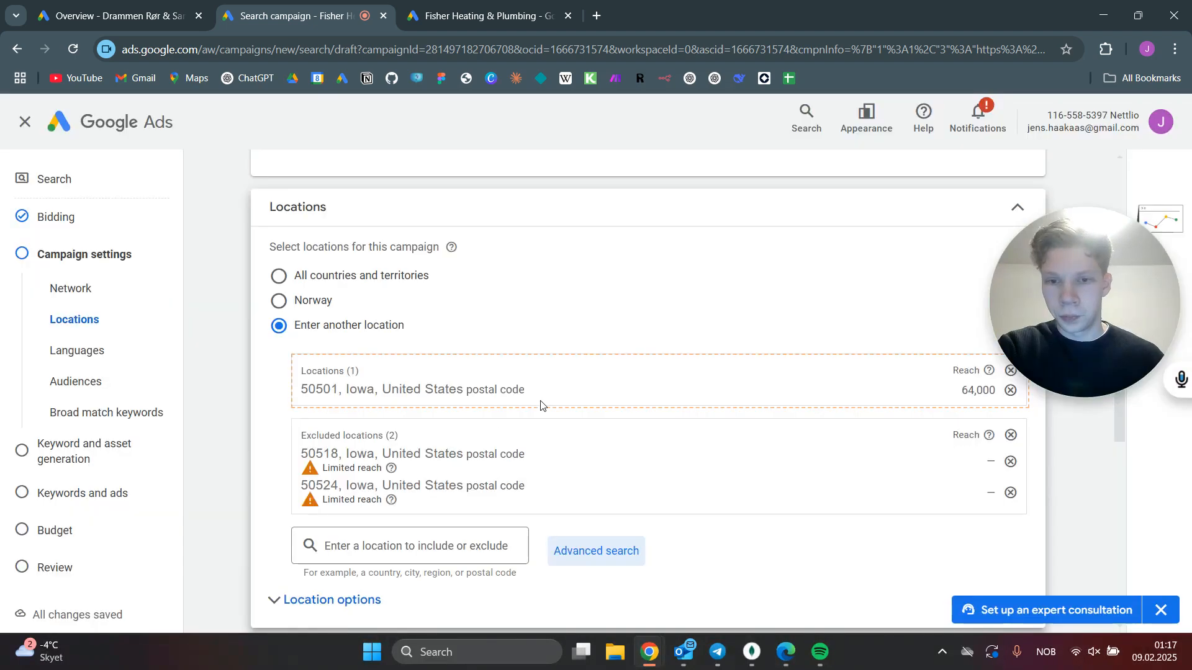
# Turn off broad match keywords for the campaign so that keyword match types are used.
pyautogui.scroll(-5, 534, 397)
pyautogui.scroll(-2, 416, 377)
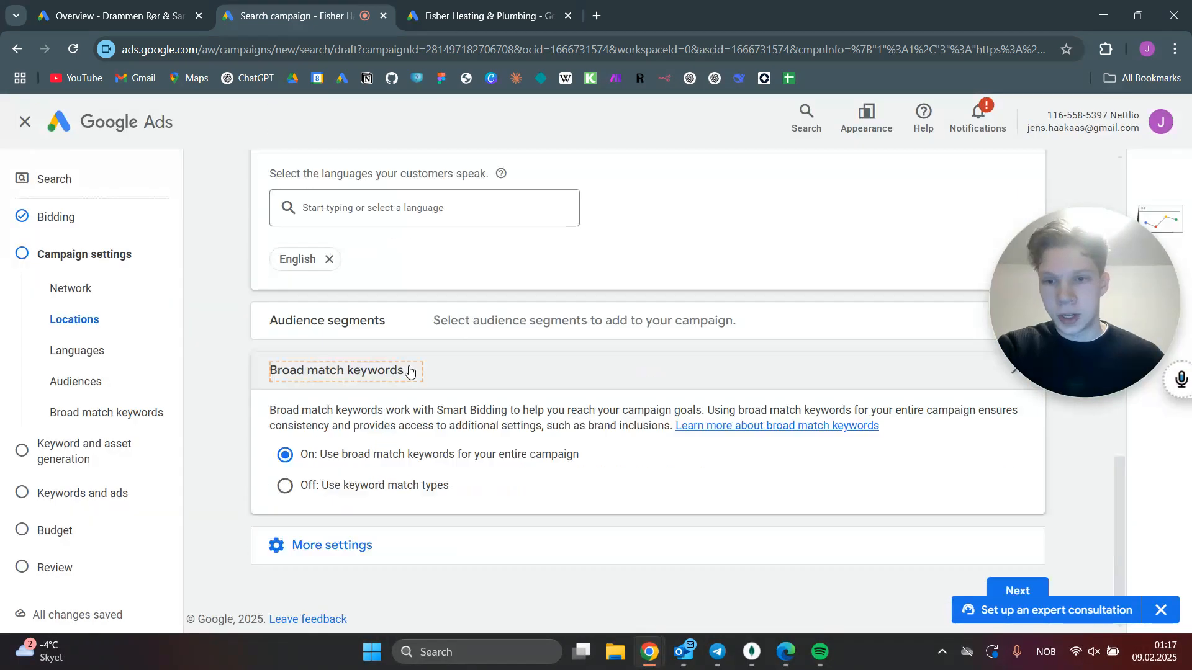
pyautogui.click(357, 486)
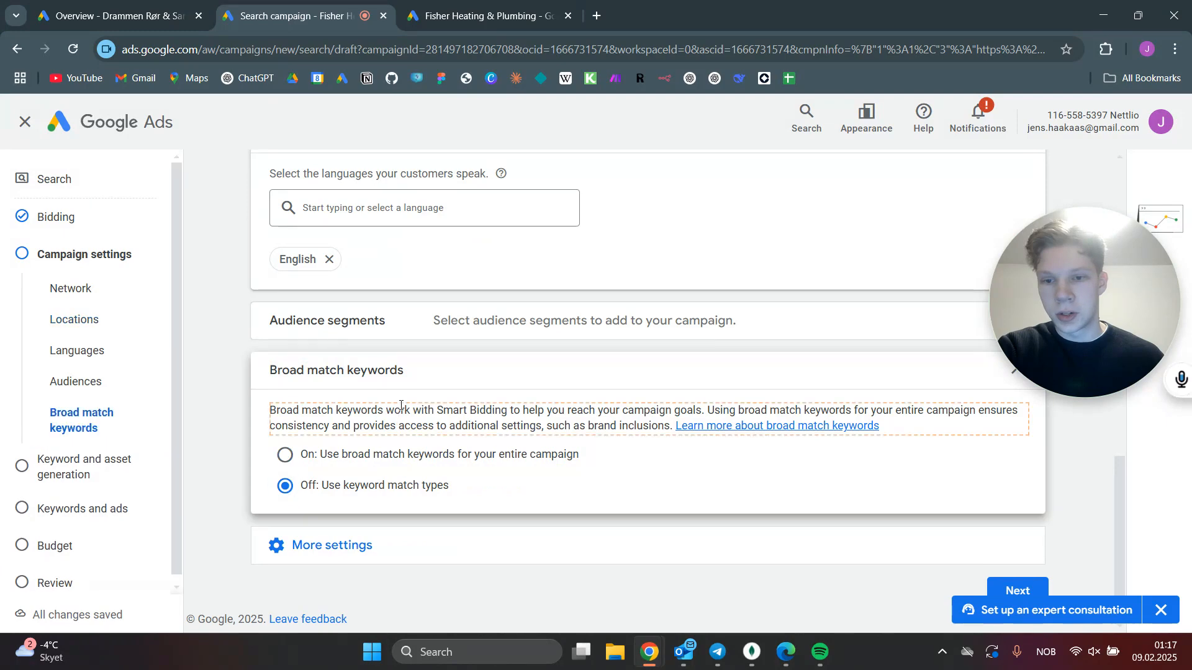
# Set the campaign's ad schedule to Mondays - Fridays with a start time of 09:00.
pyautogui.click(324, 546)
pyautogui.scroll(-3, 401, 472)
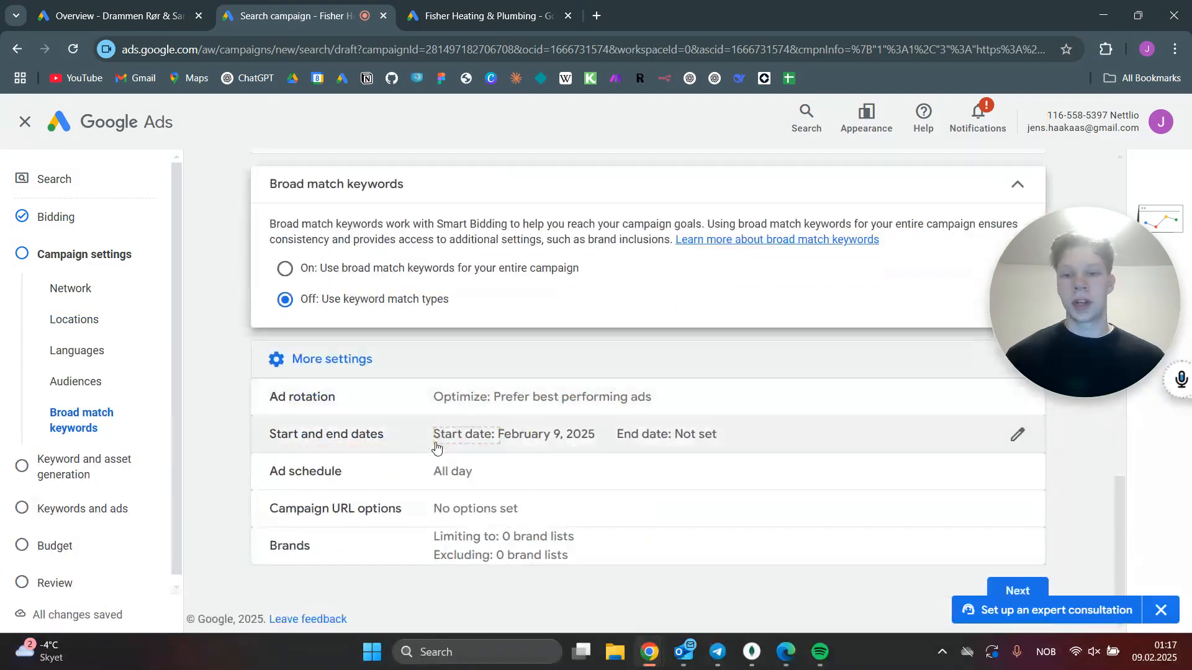
pyautogui.click(521, 462)
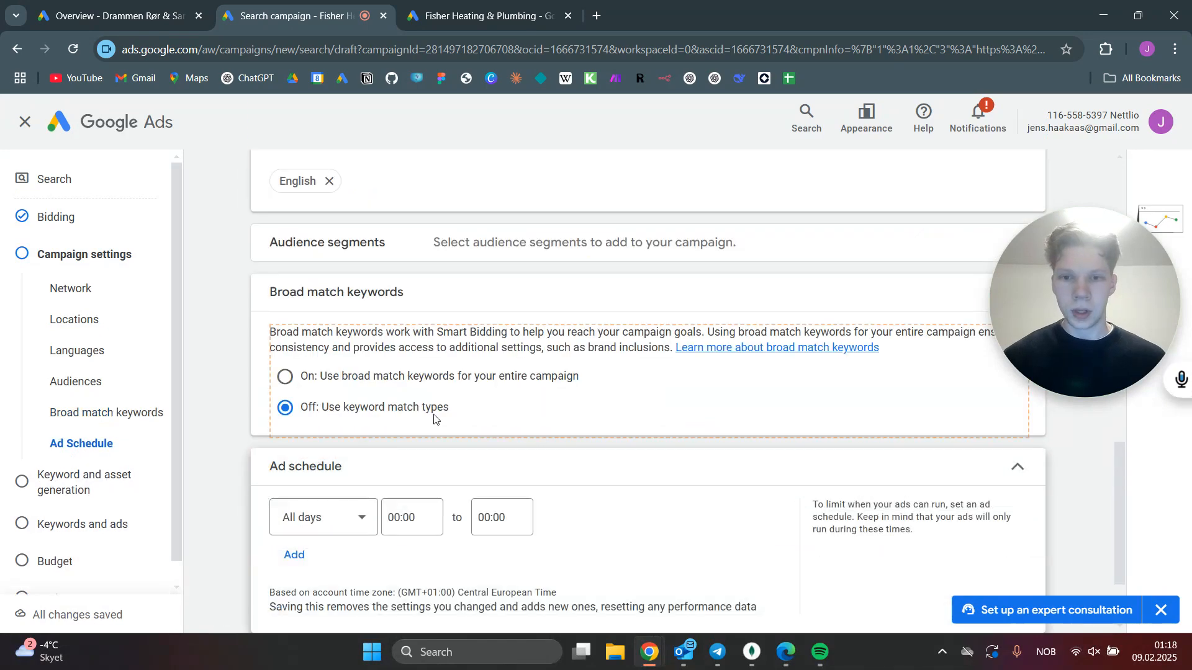
pyautogui.click(360, 451)
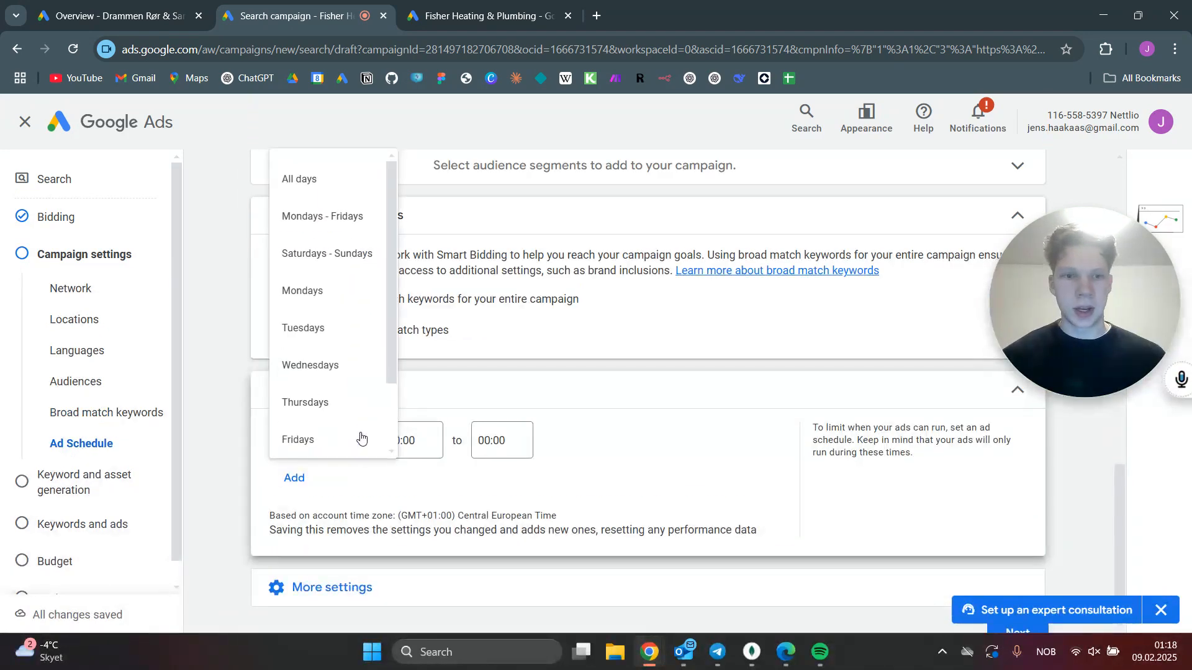
pyautogui.click(327, 217)
pyautogui.click(447, 444)
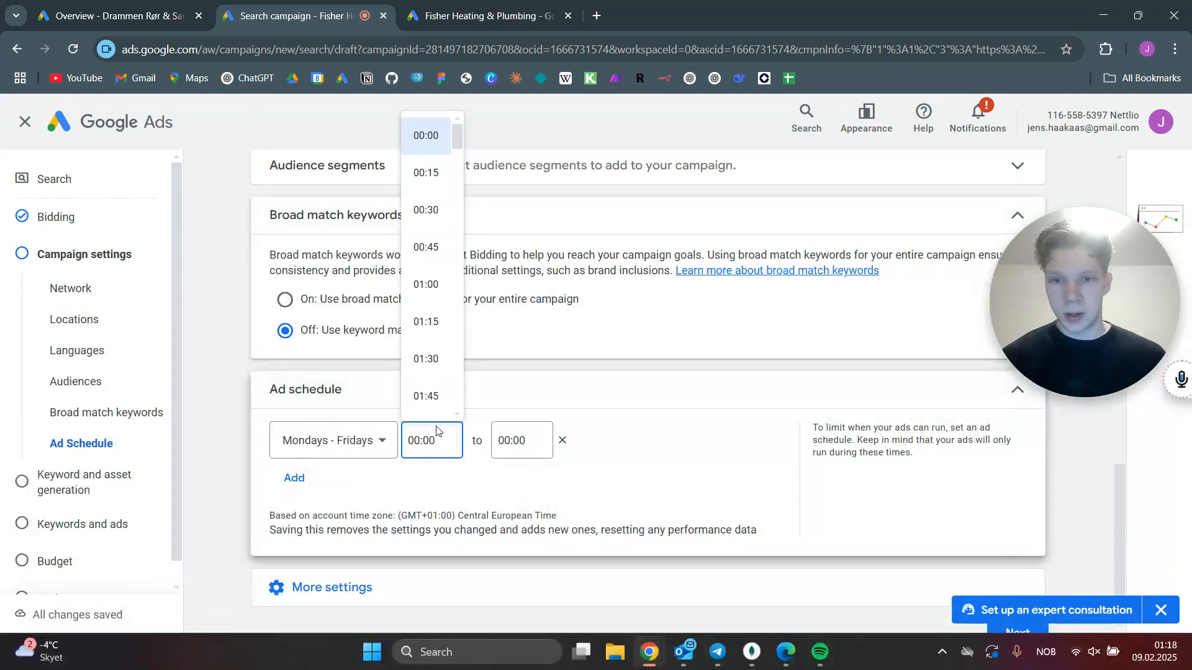
pyautogui.scroll(-10, 410, 304)
pyautogui.scroll(-3, 413, 302)
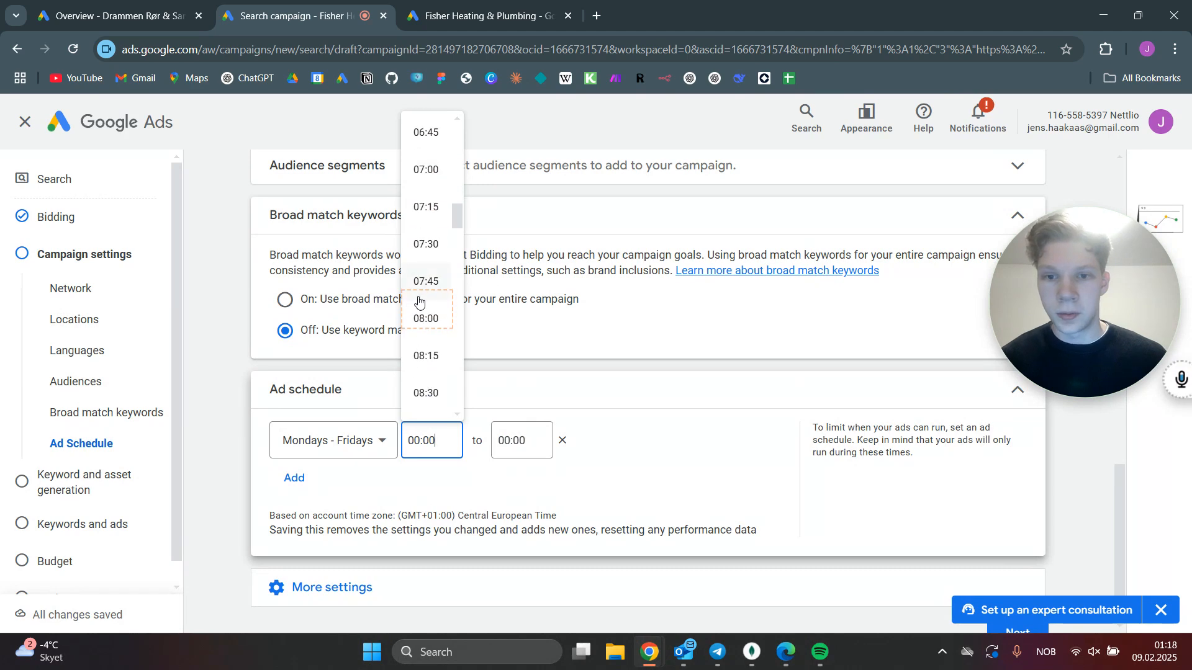
pyautogui.scroll(-1, 439, 354)
pyautogui.scroll(-1, 431, 341)
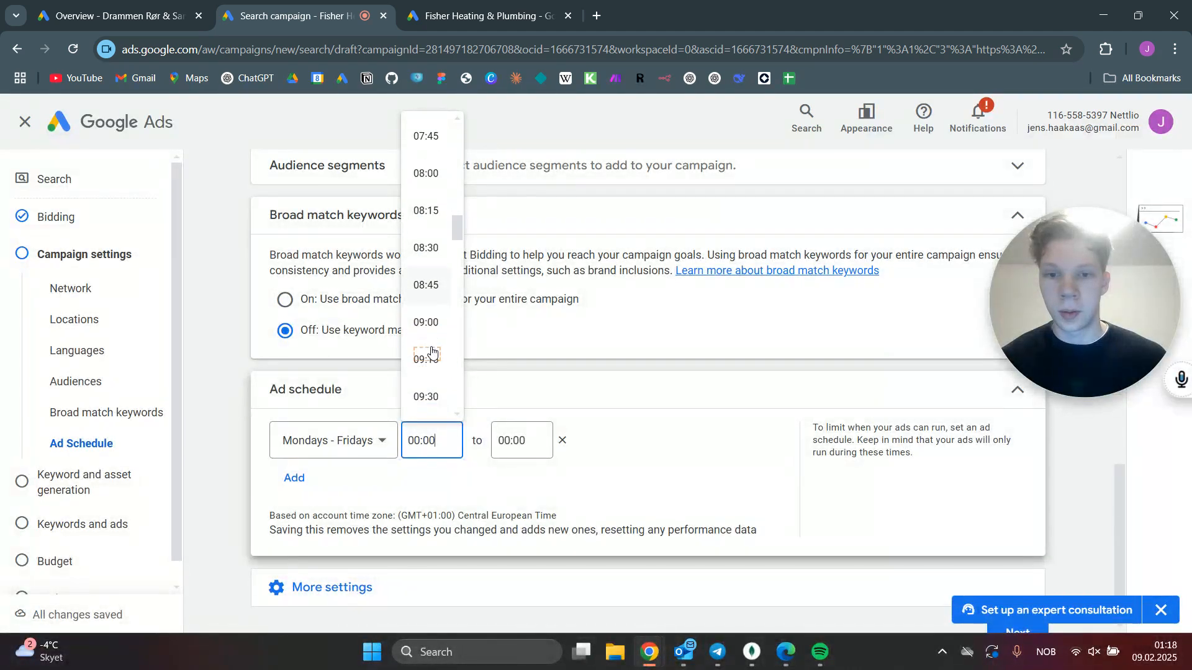
pyautogui.click(427, 315)
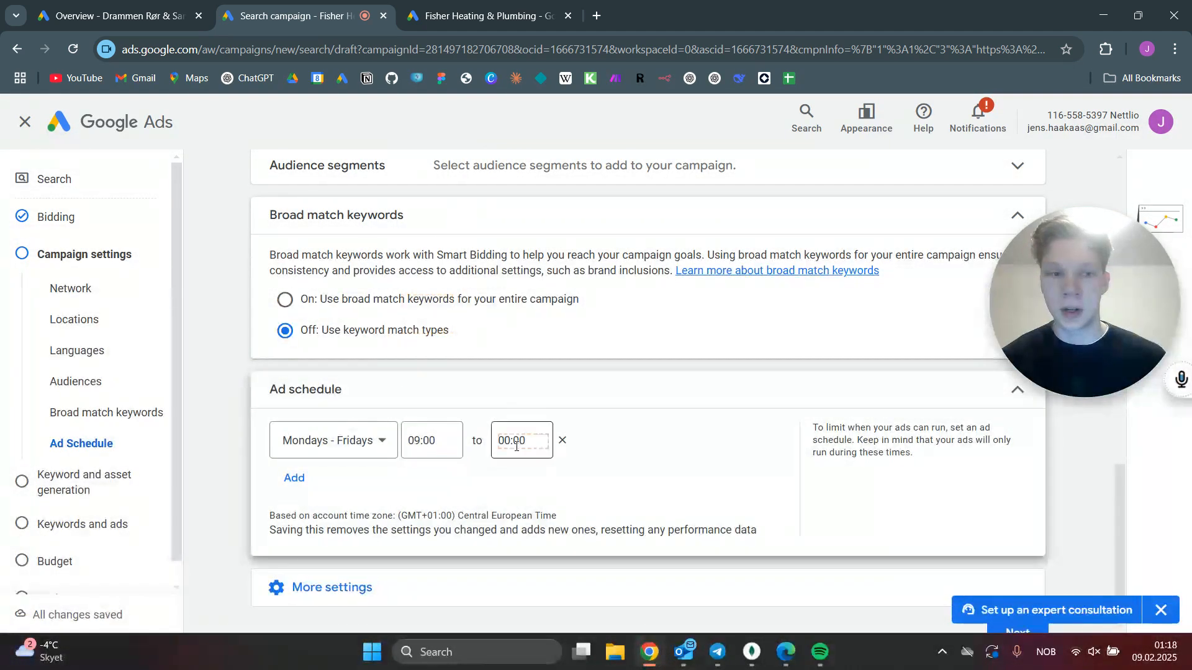
# Set the ad schedule's end time to 17:00 and proceed to keyword and asset generation.
pyautogui.click(519, 444)
pyautogui.scroll(-15, 517, 373)
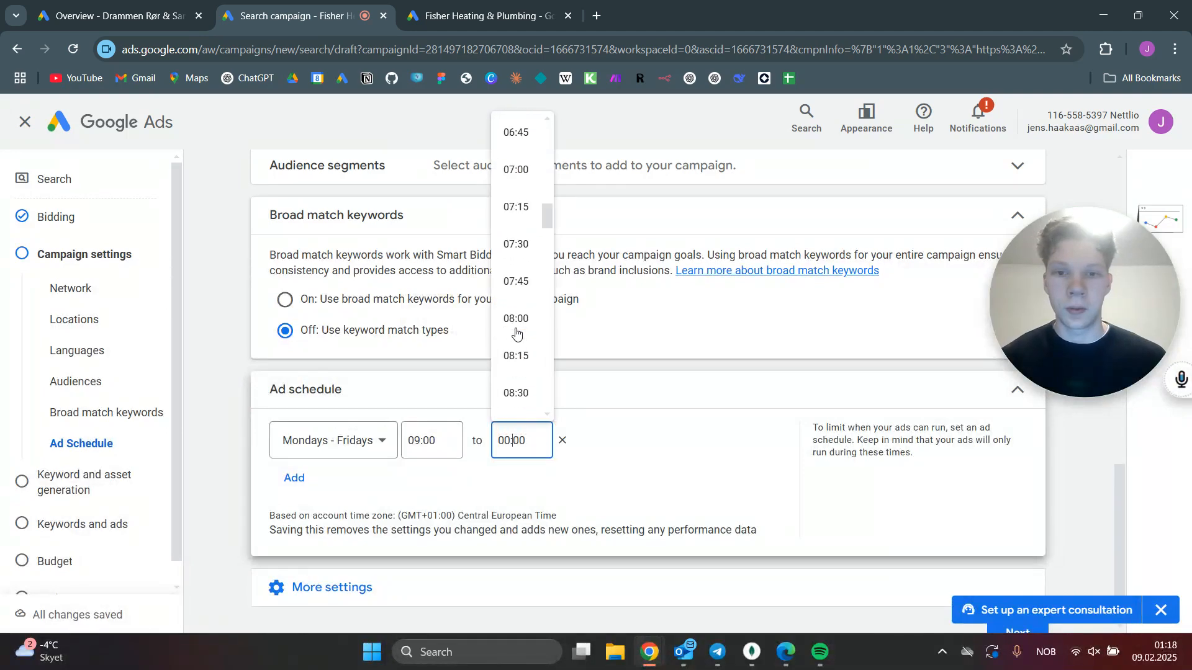
pyautogui.scroll(-12, 516, 333)
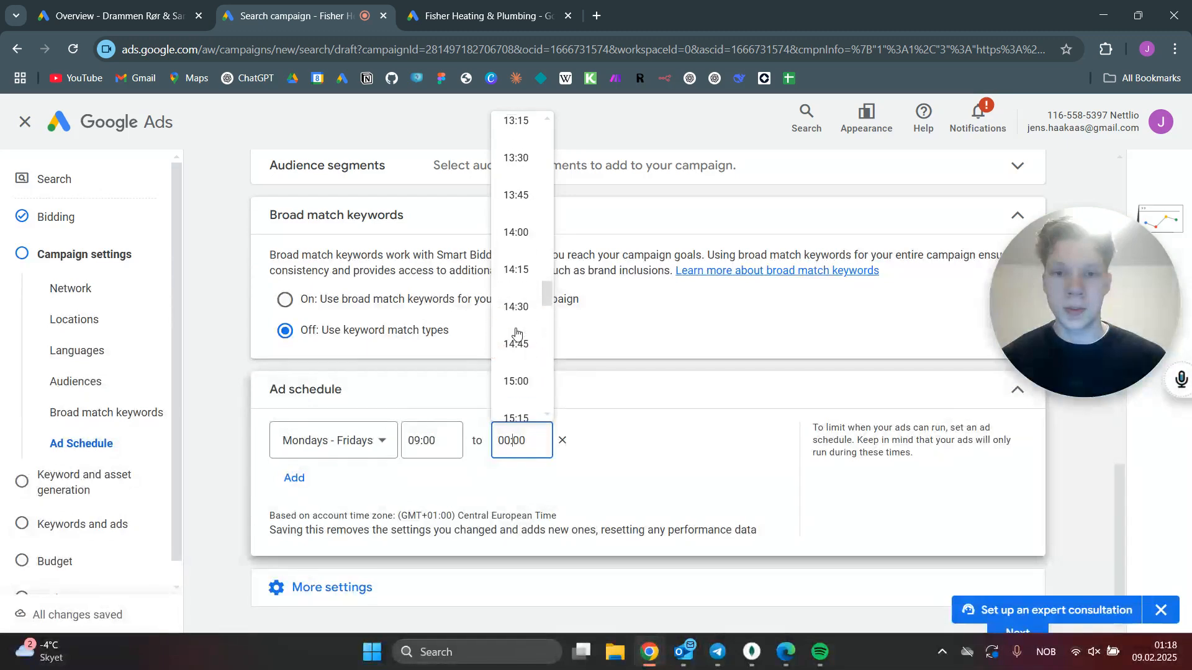
pyautogui.scroll(-1, 516, 334)
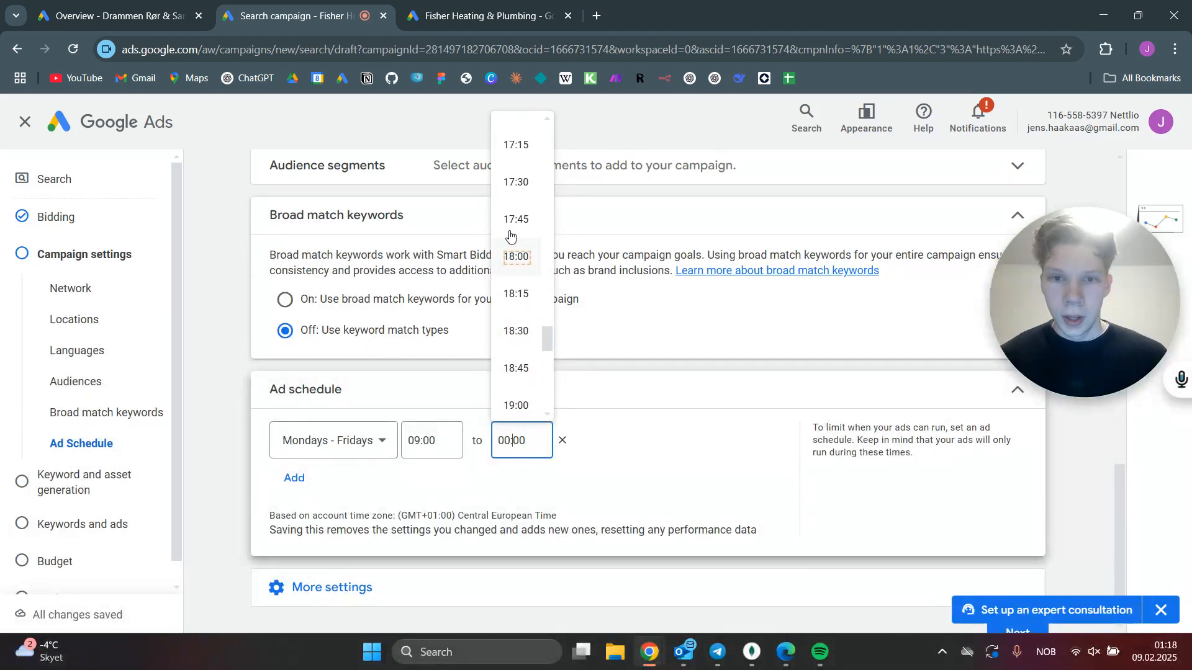
pyautogui.scroll(1, 524, 174)
pyautogui.click(524, 184)
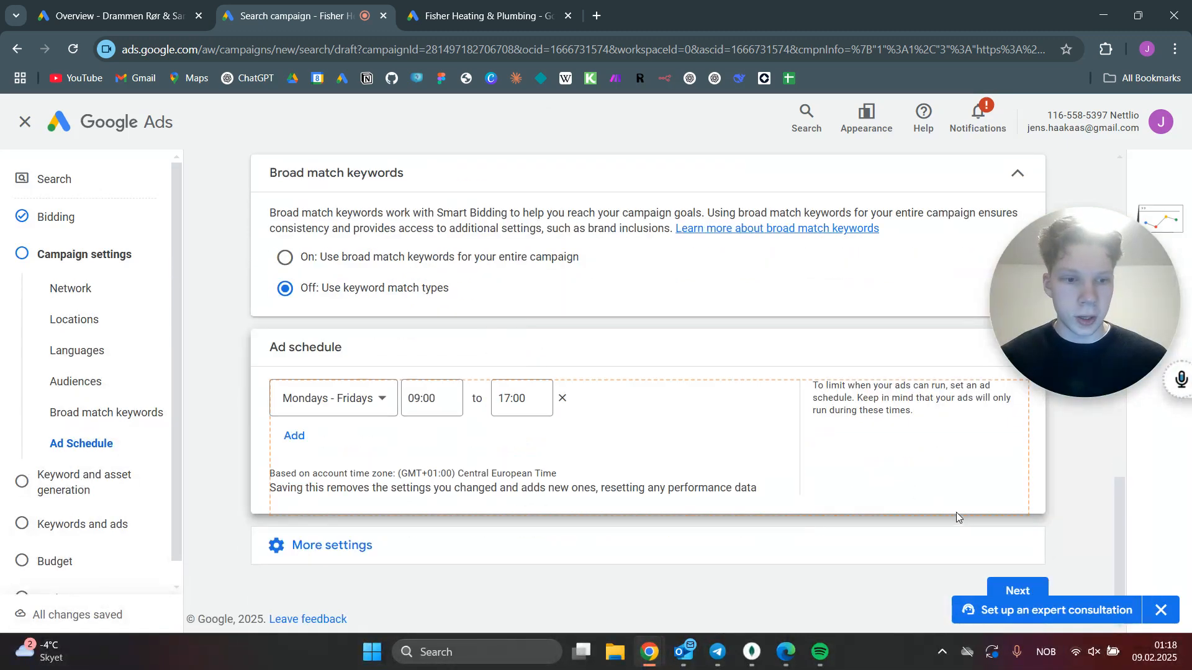
pyautogui.click(1037, 588)
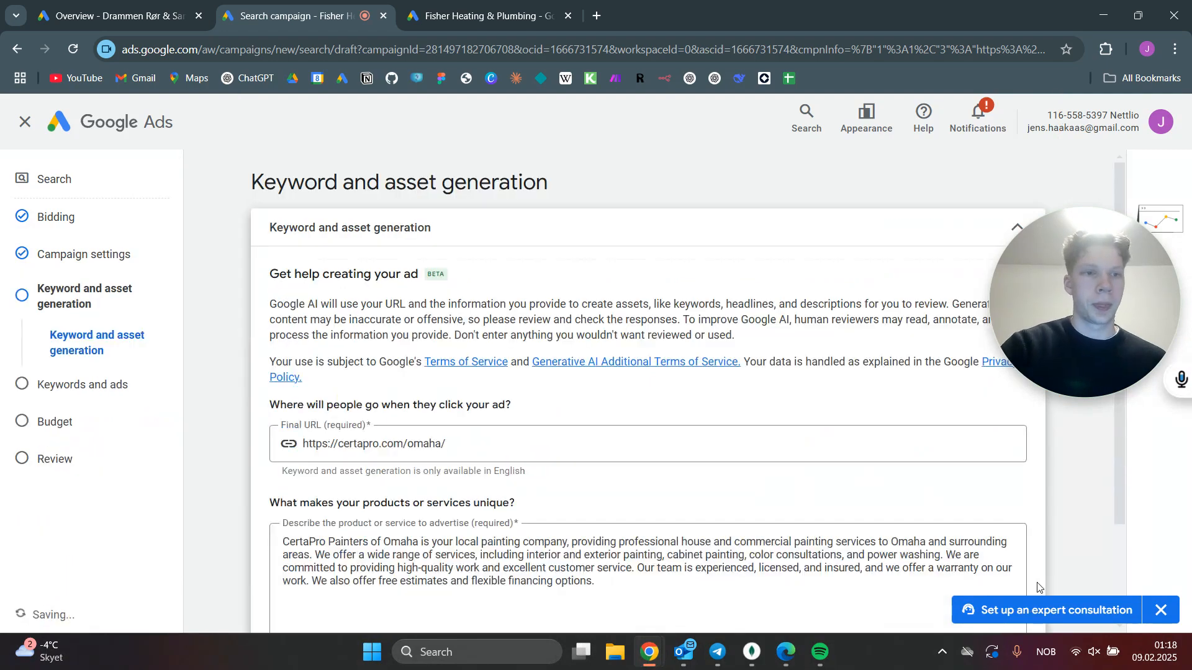
# Continue to Keywords and ads with the prefilled generation details and rename the first ad group as Painters.
pyautogui.scroll(-2, 737, 319)
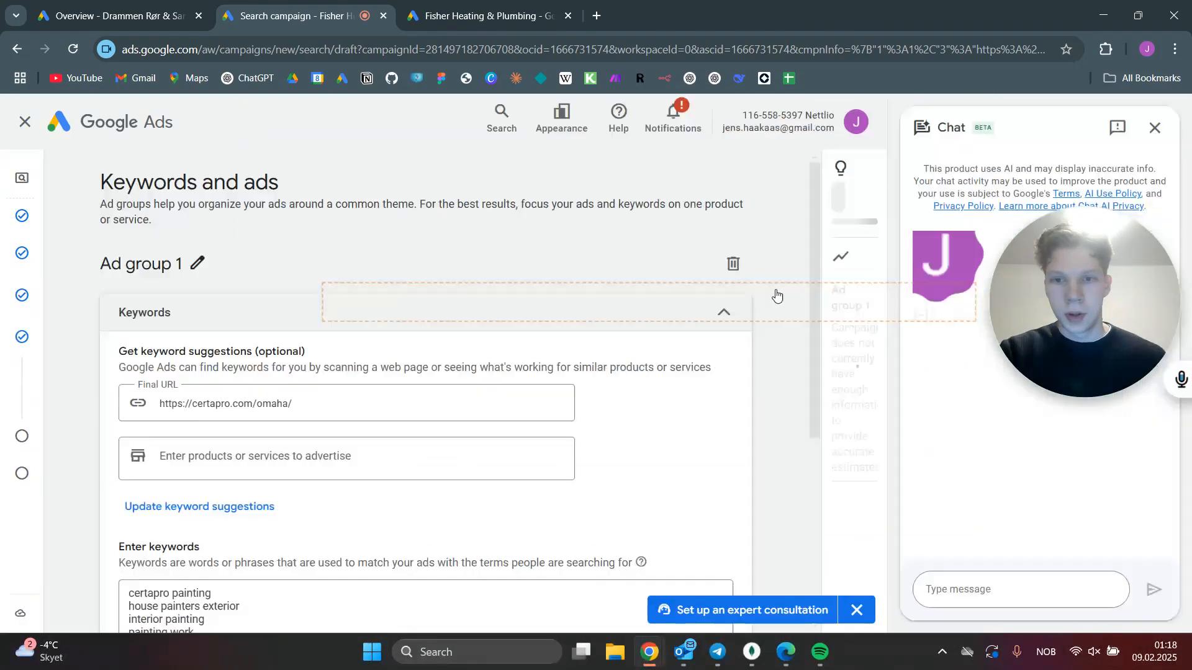
pyautogui.click(198, 264)
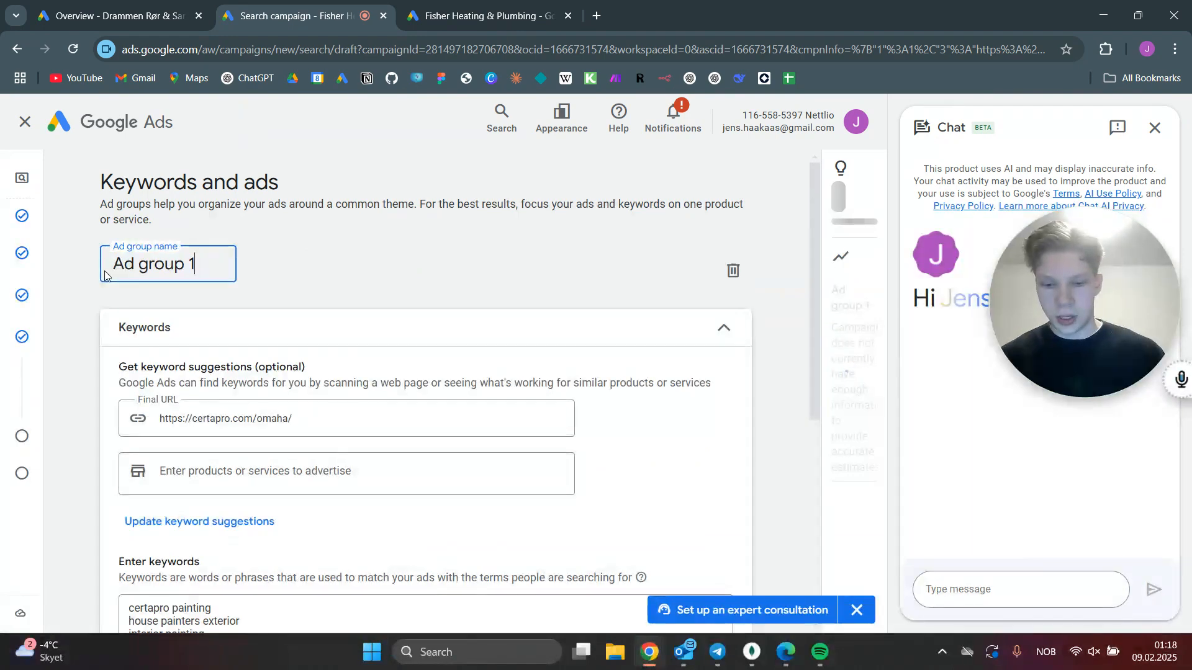
pyautogui.hotkey('ctrl', 'a')
pyautogui.write('Painters')
pyautogui.click(348, 290)
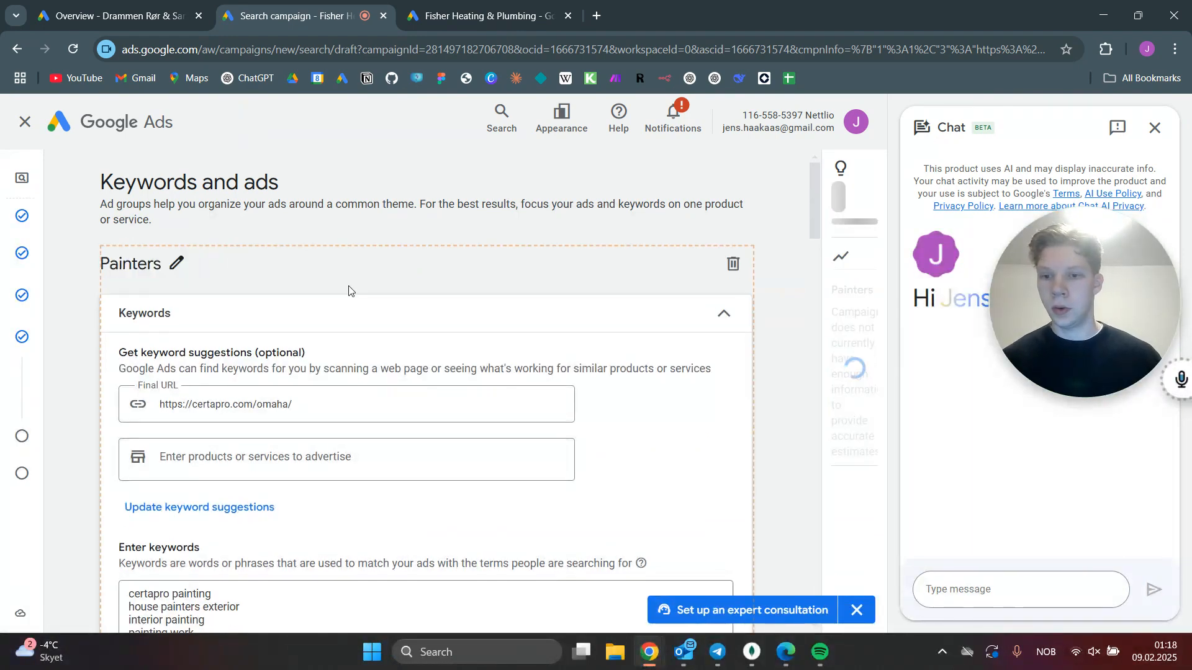
# Review the Painters ad group's suggested keywords and the final URL, display path and preview of its ad.
pyautogui.scroll(-3, 349, 290)
pyautogui.scroll(-2, 244, 319)
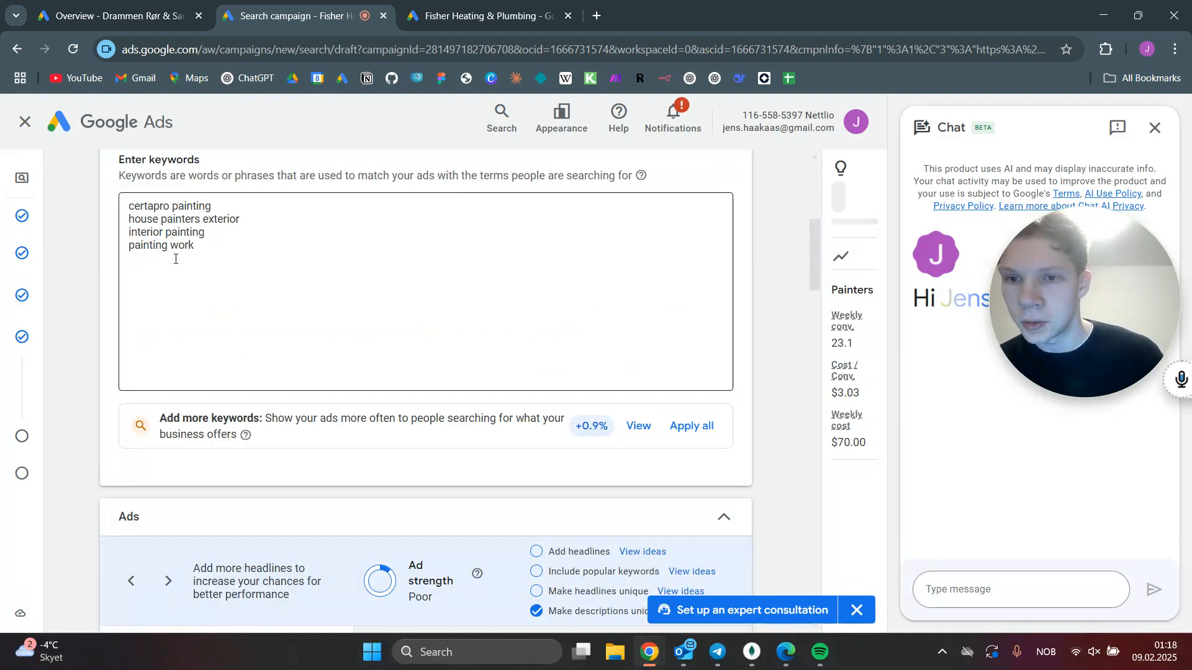
pyautogui.scroll(-3, 164, 191)
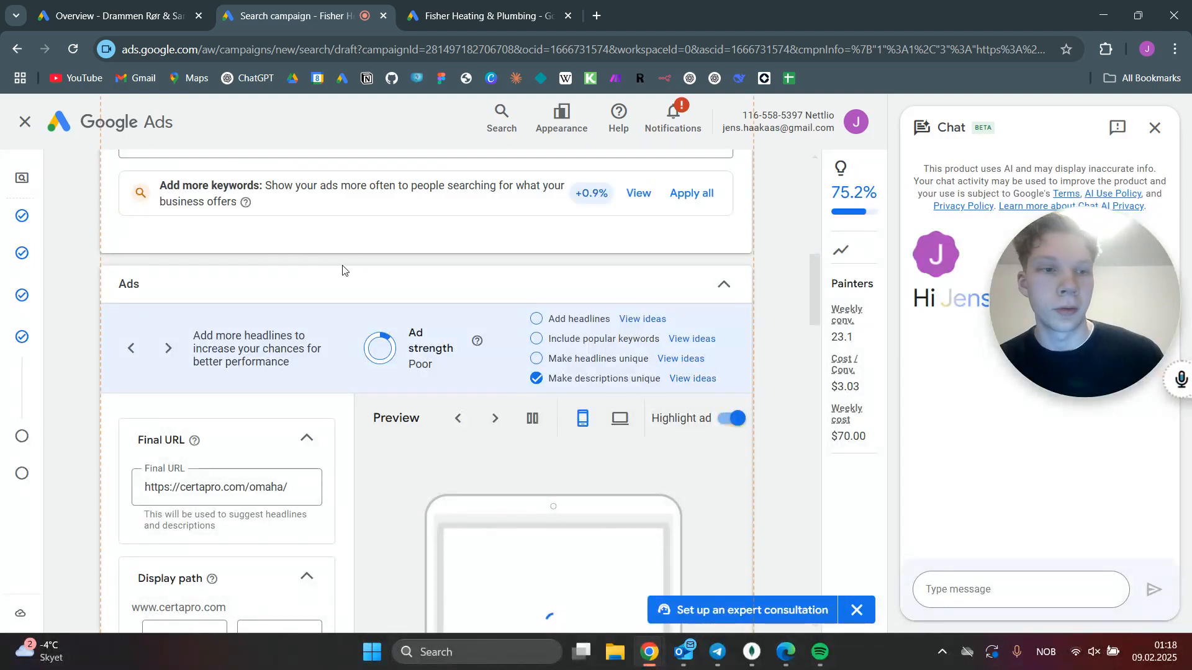
pyautogui.scroll(-3, 278, 308)
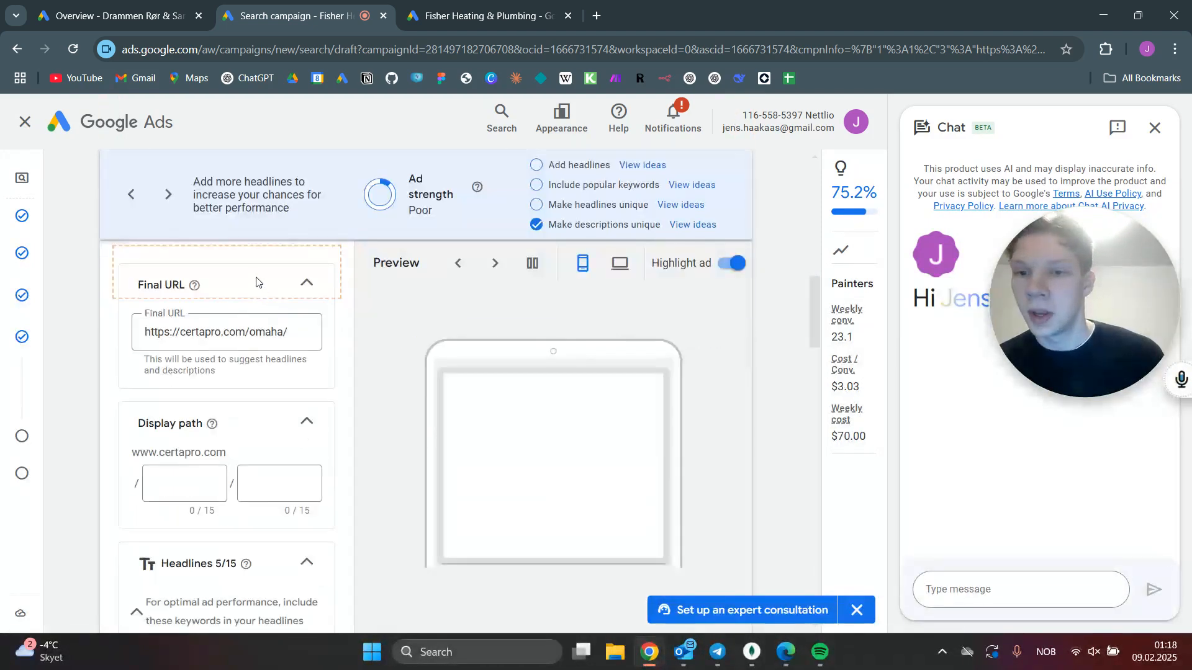
pyautogui.scroll(1, 258, 280)
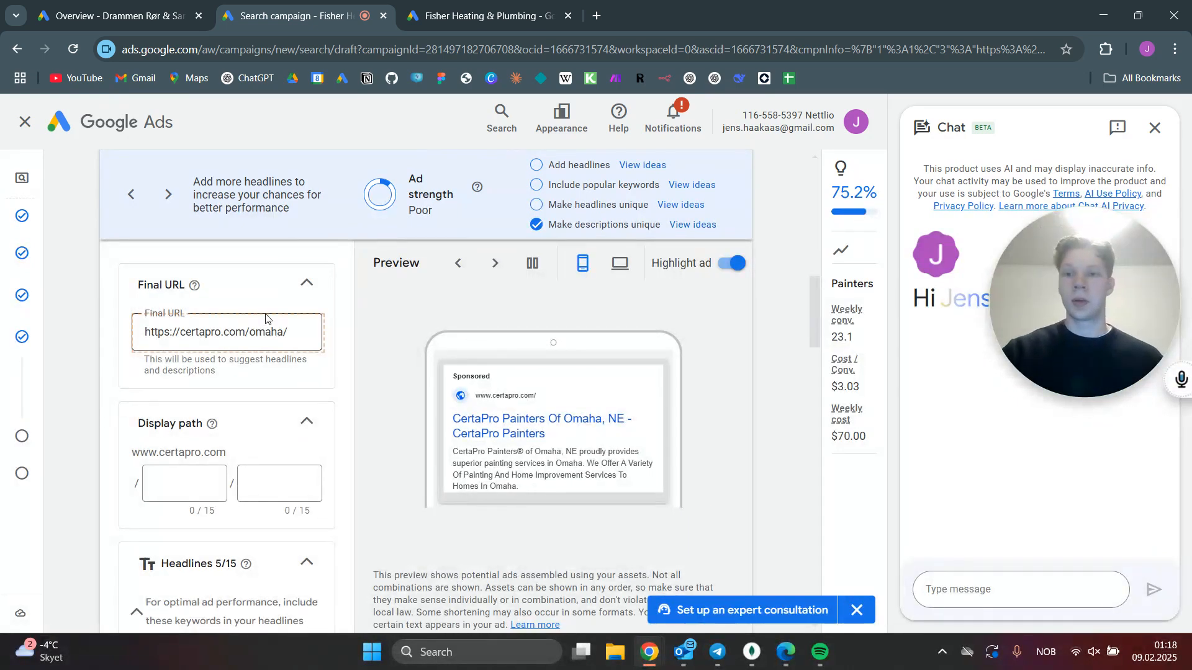
pyautogui.scroll(2, 266, 319)
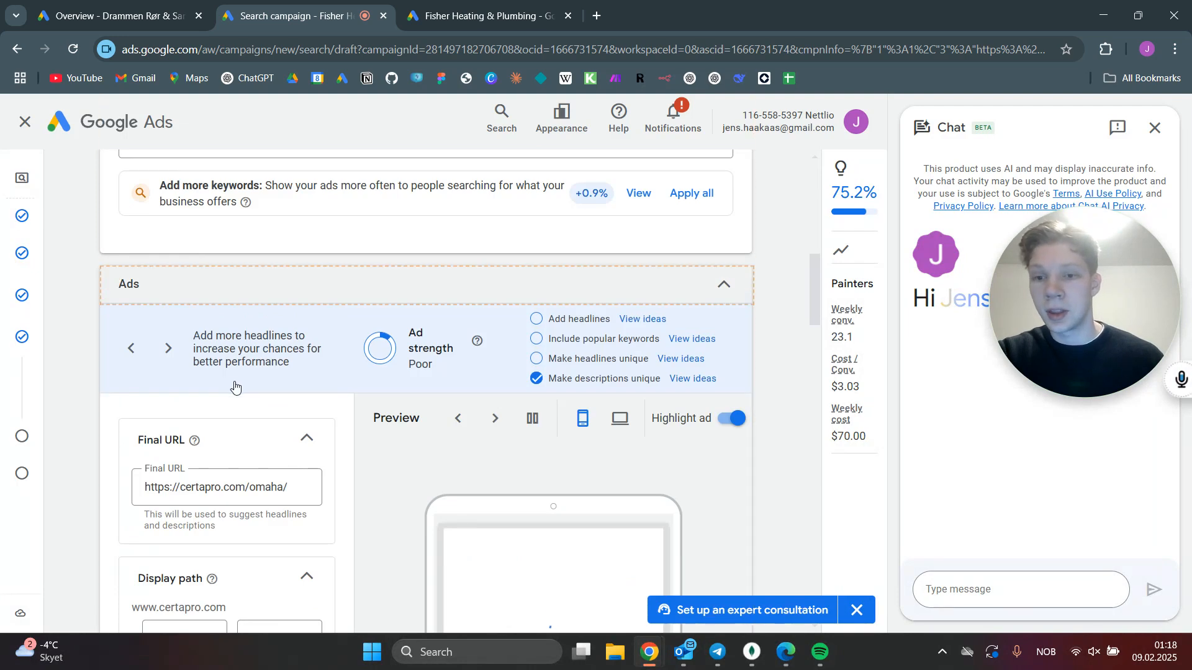
pyautogui.scroll(-3, 240, 380)
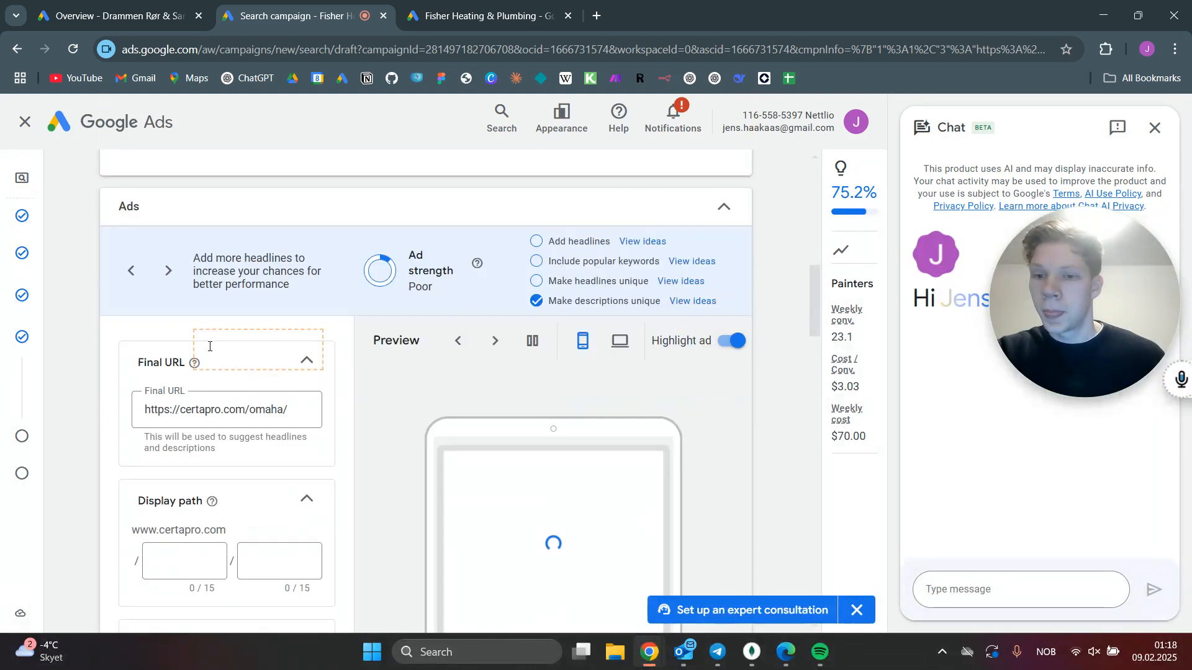
pyautogui.scroll(1, 225, 309)
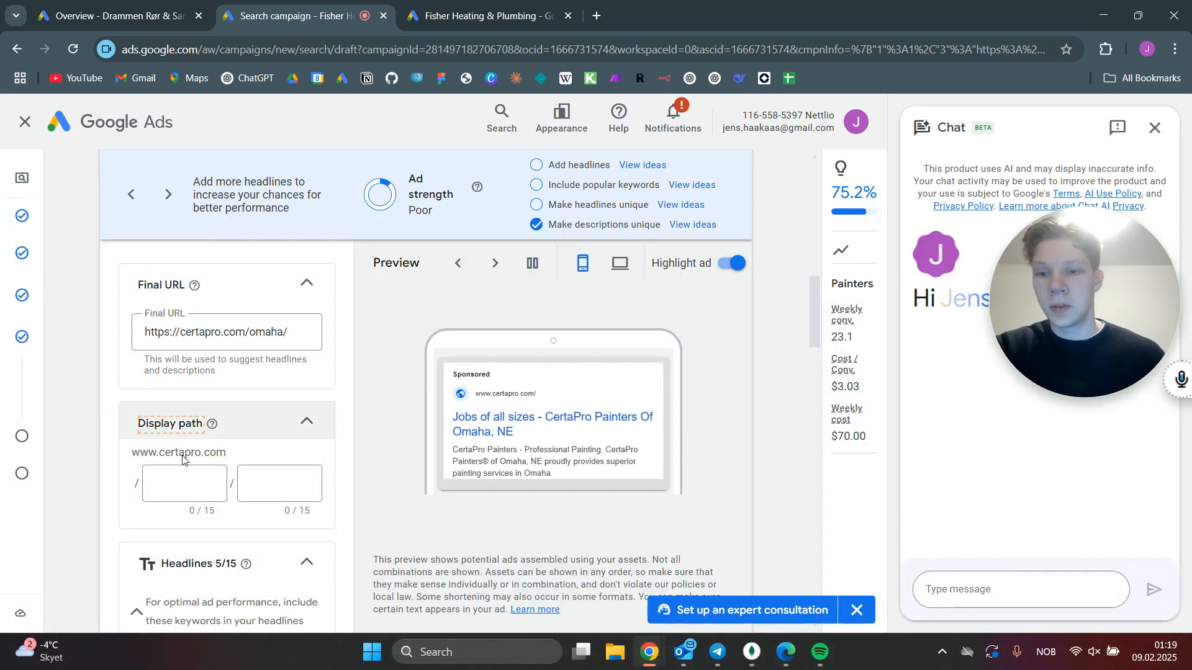
# Set the ad's display path to omaha in the first part and painter in the second.
pyautogui.click(181, 487)
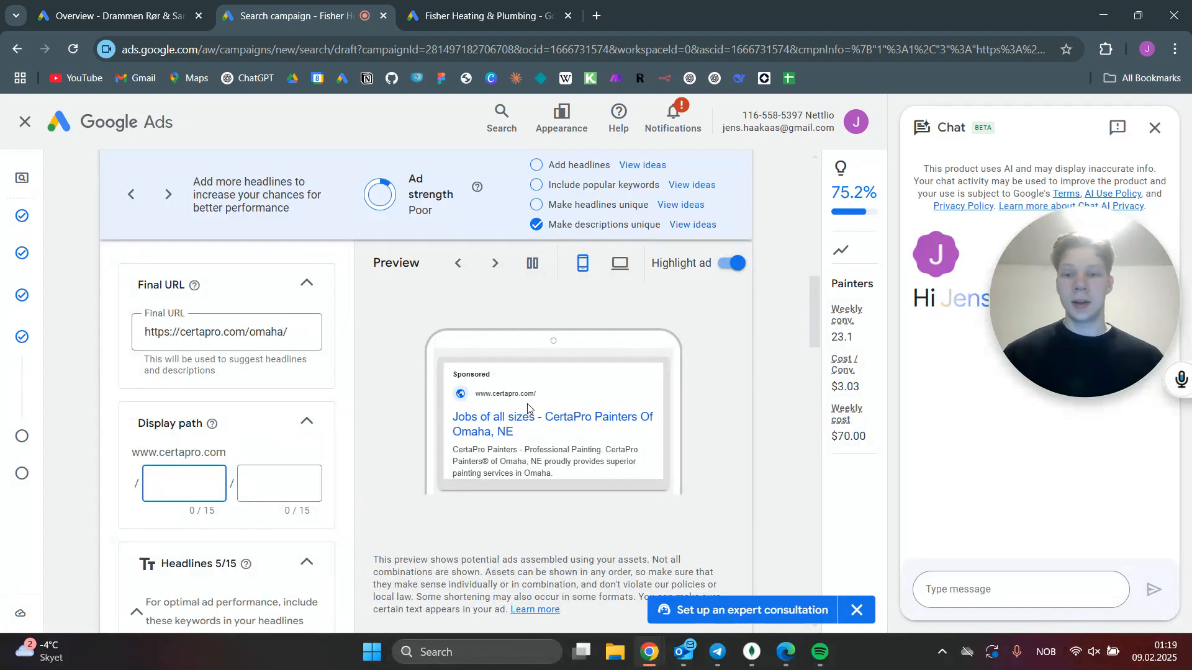
pyautogui.write('o')
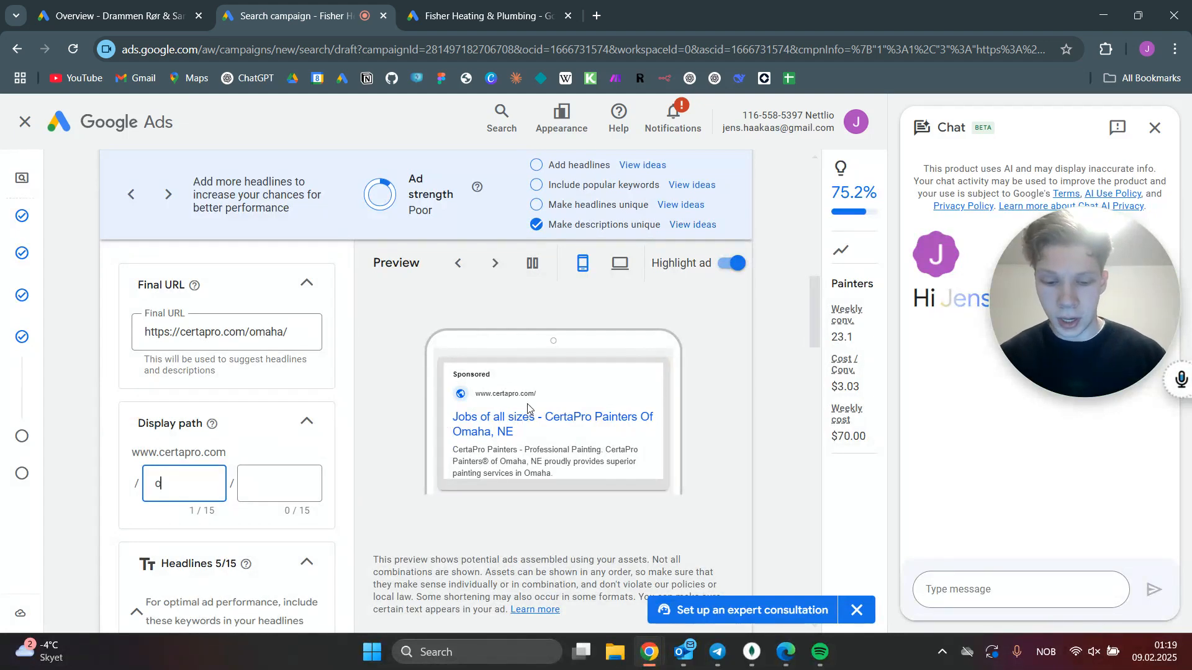
pyautogui.write('maha')
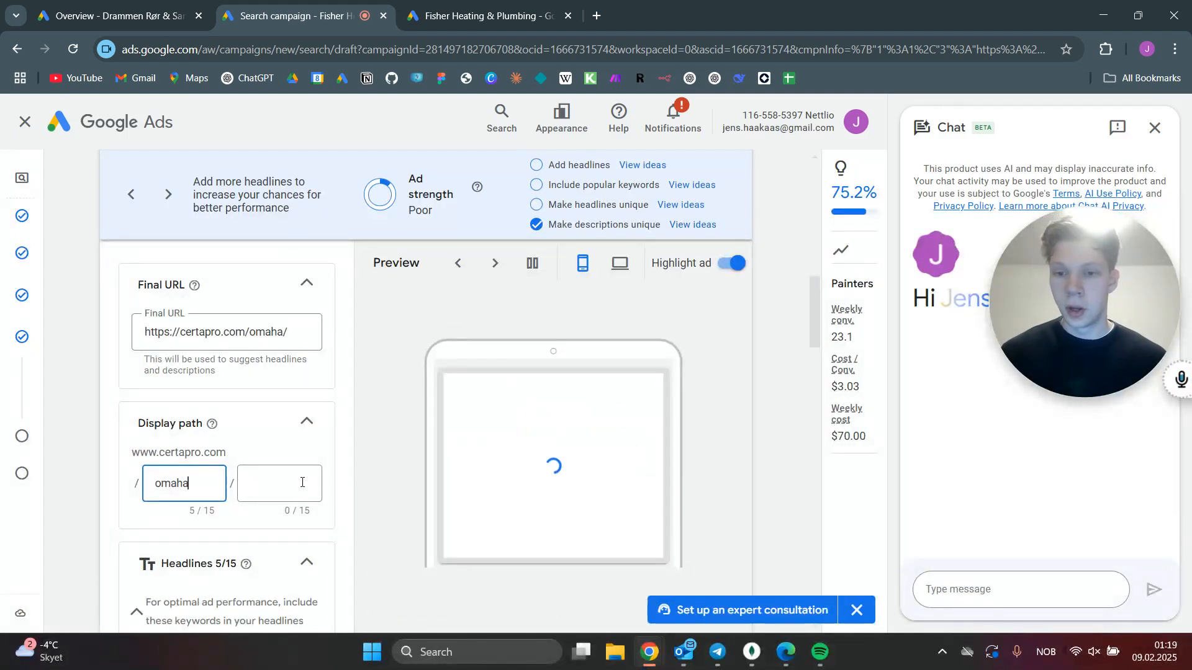
pyautogui.click(306, 482)
pyautogui.write('painter')
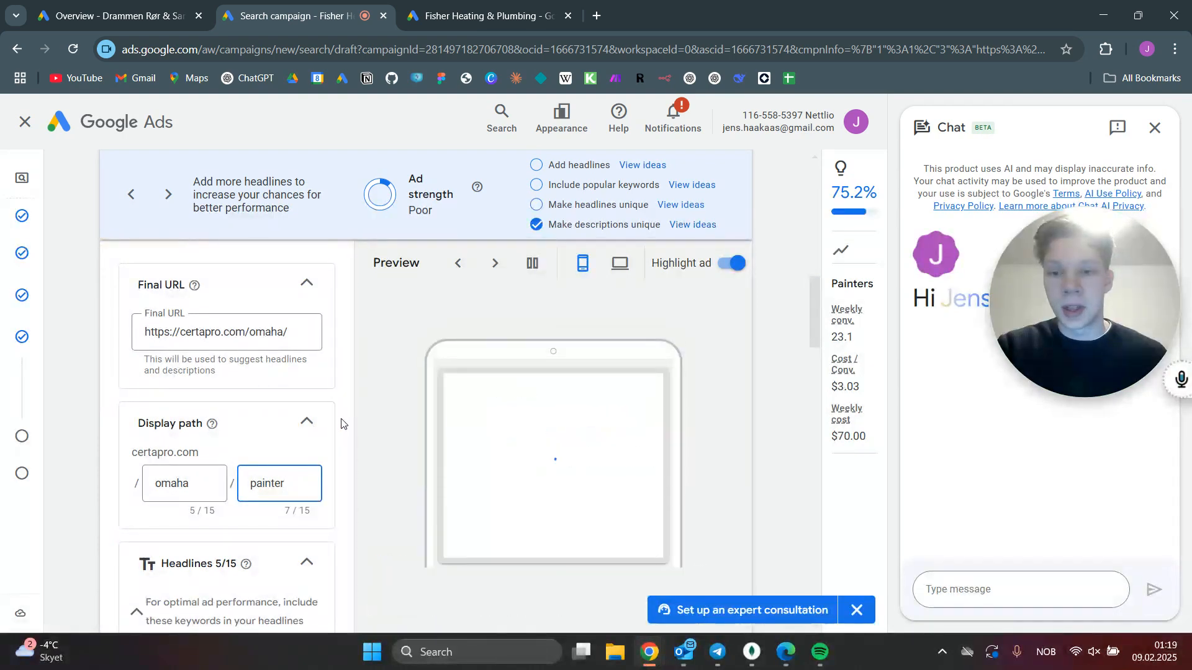
pyautogui.scroll(-5, 335, 385)
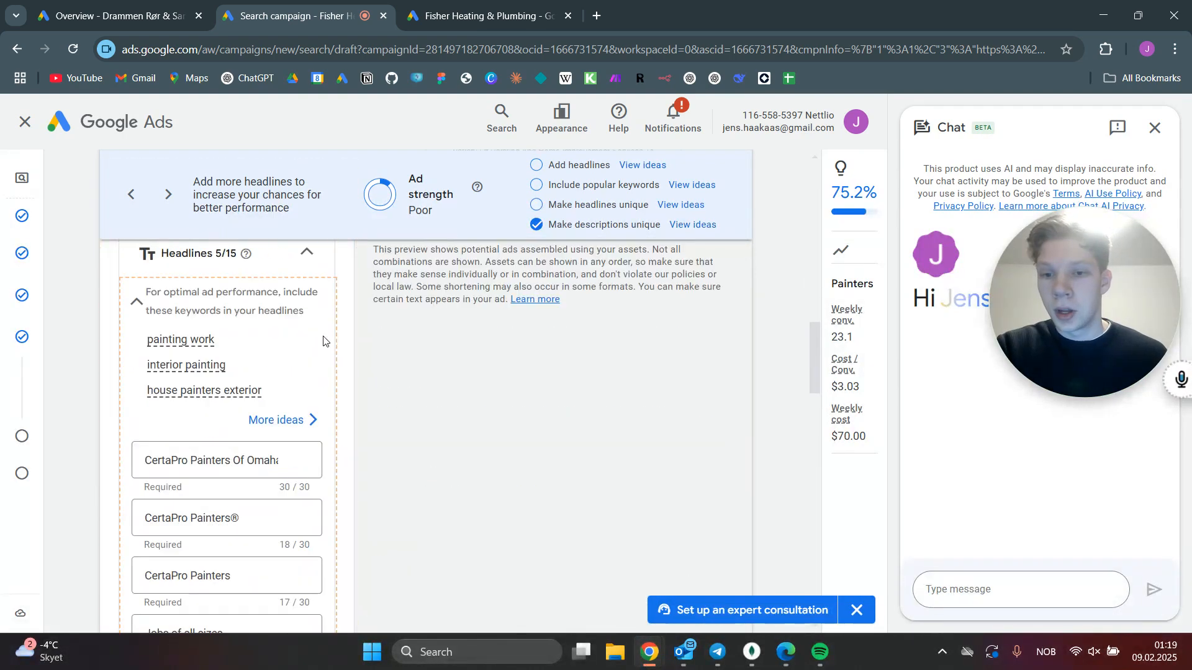
pyautogui.scroll(4, 322, 341)
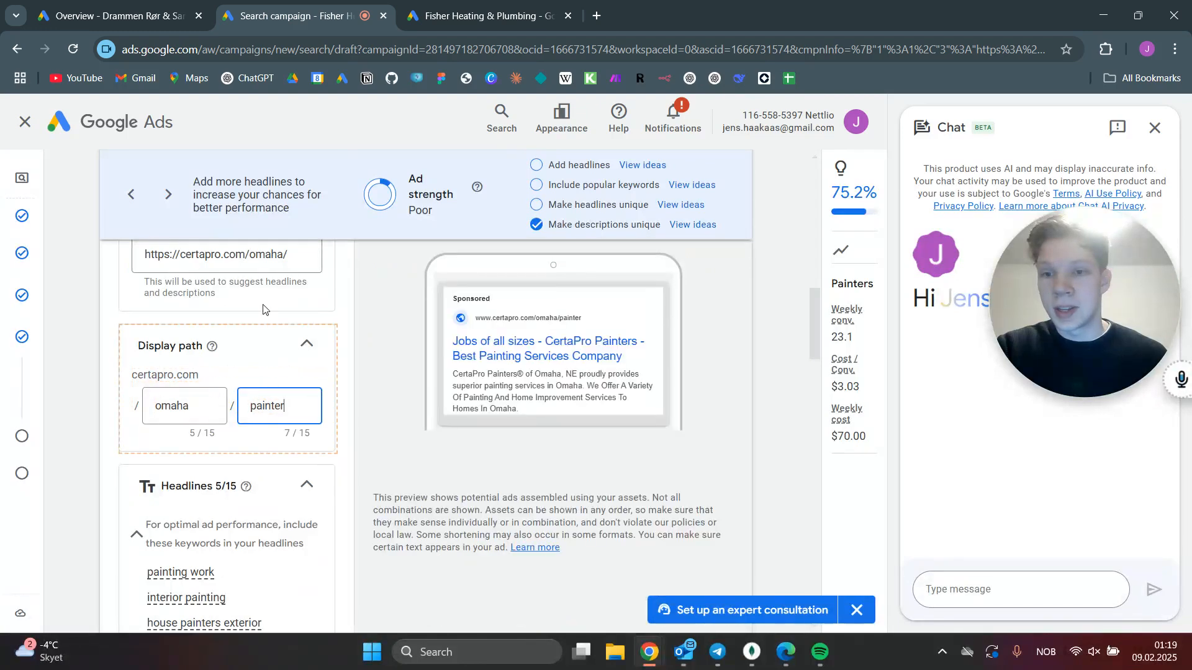
# Pin the headline "#1 Painter in Omaha" so that it shows only in position 1.
pyautogui.scroll(-6, 334, 331)
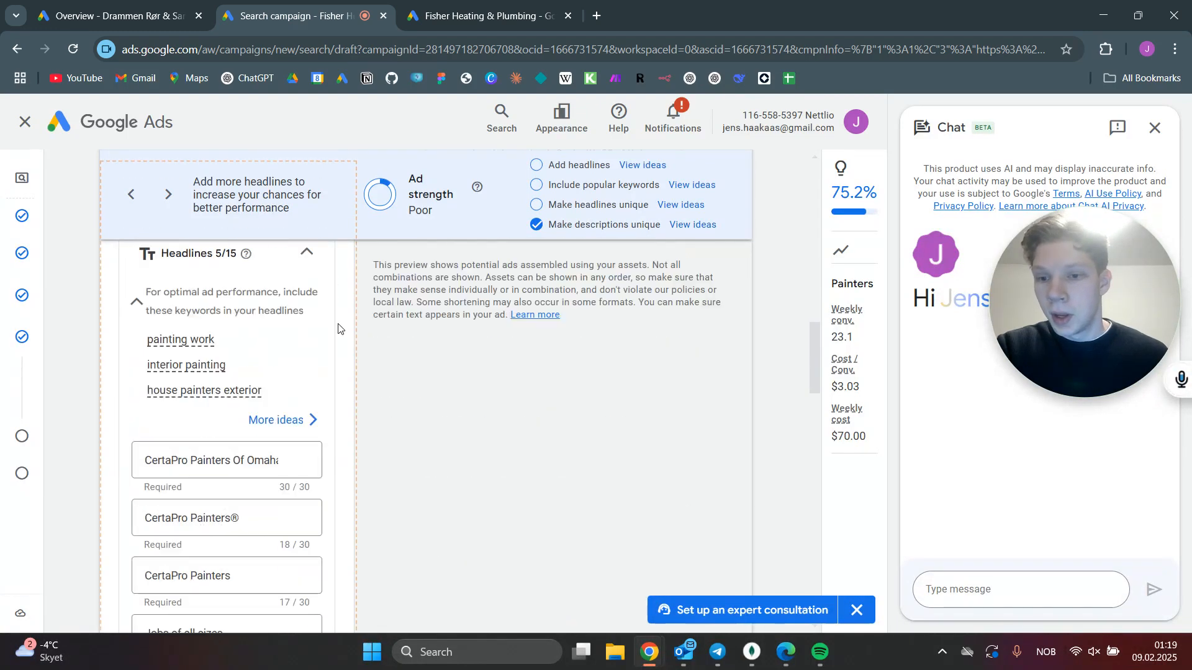
pyautogui.scroll(1, 319, 323)
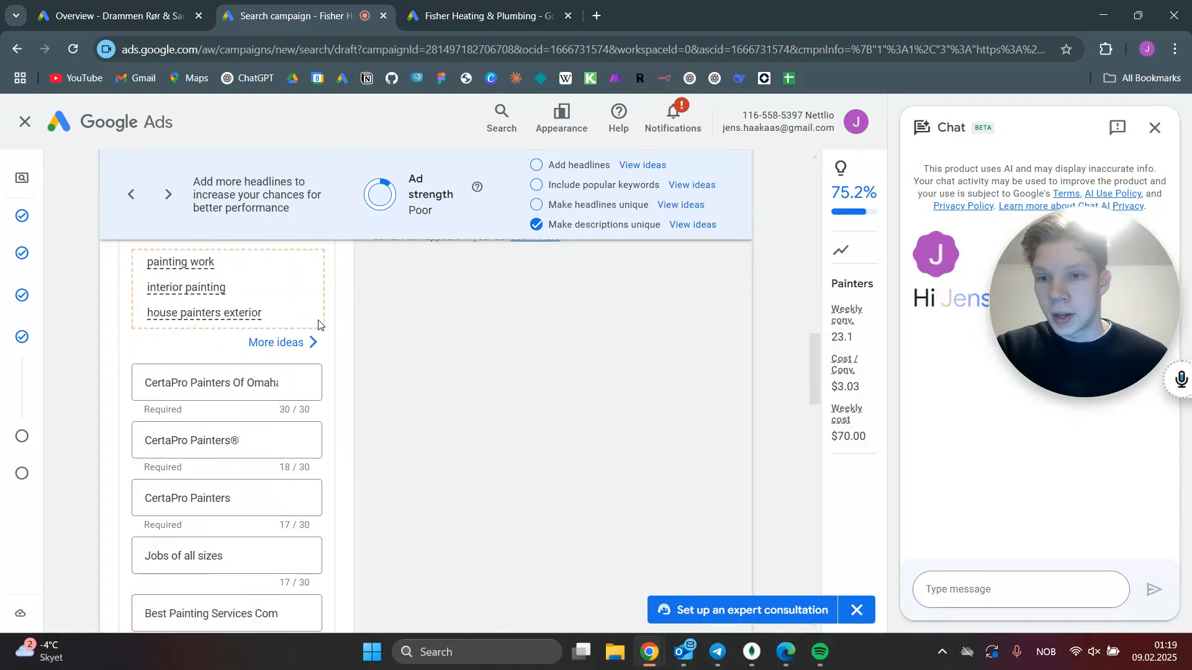
pyautogui.scroll(-2, 339, 340)
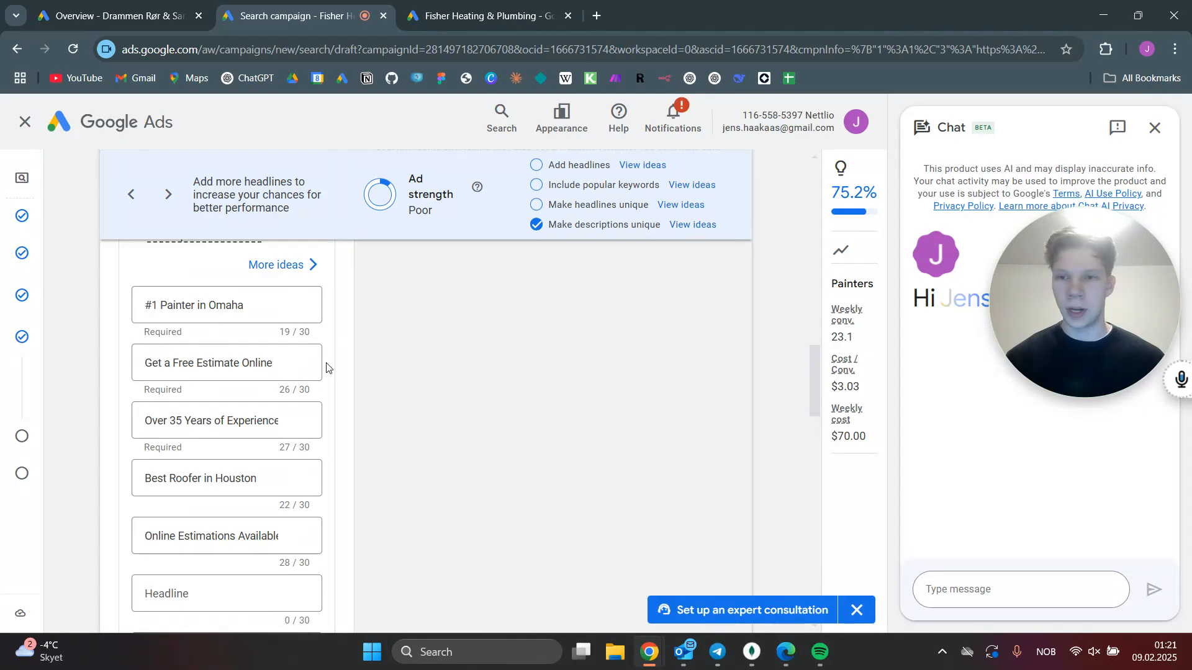
pyautogui.moveTo(314, 337)
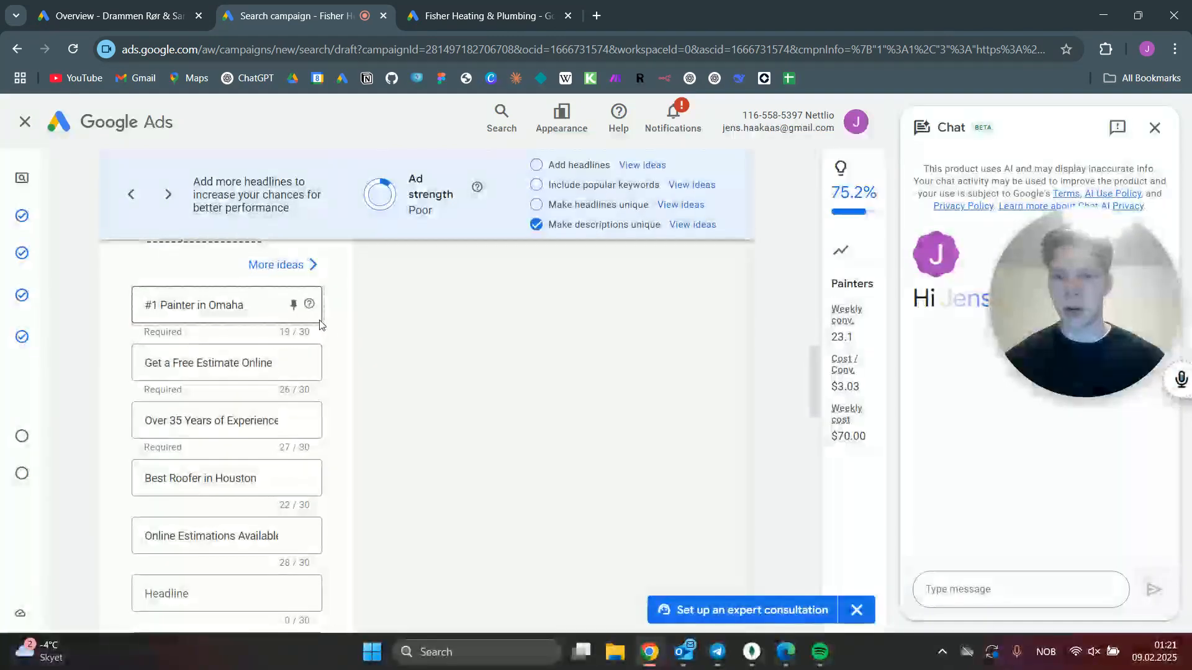
pyautogui.click(293, 306)
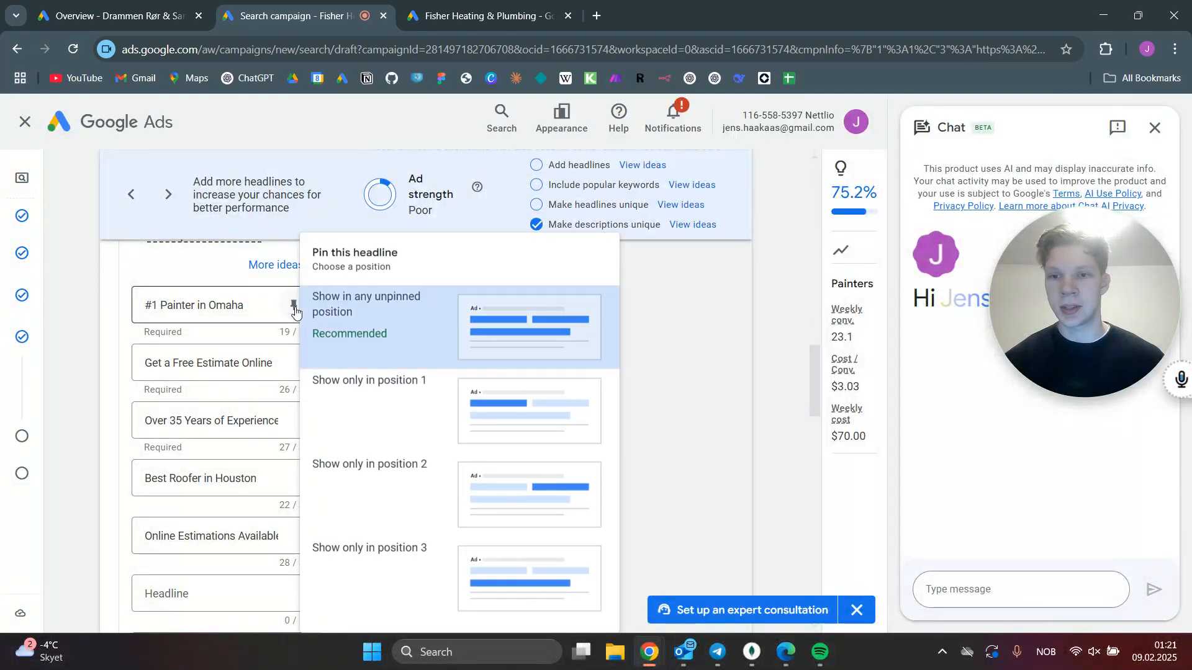
pyautogui.click(411, 409)
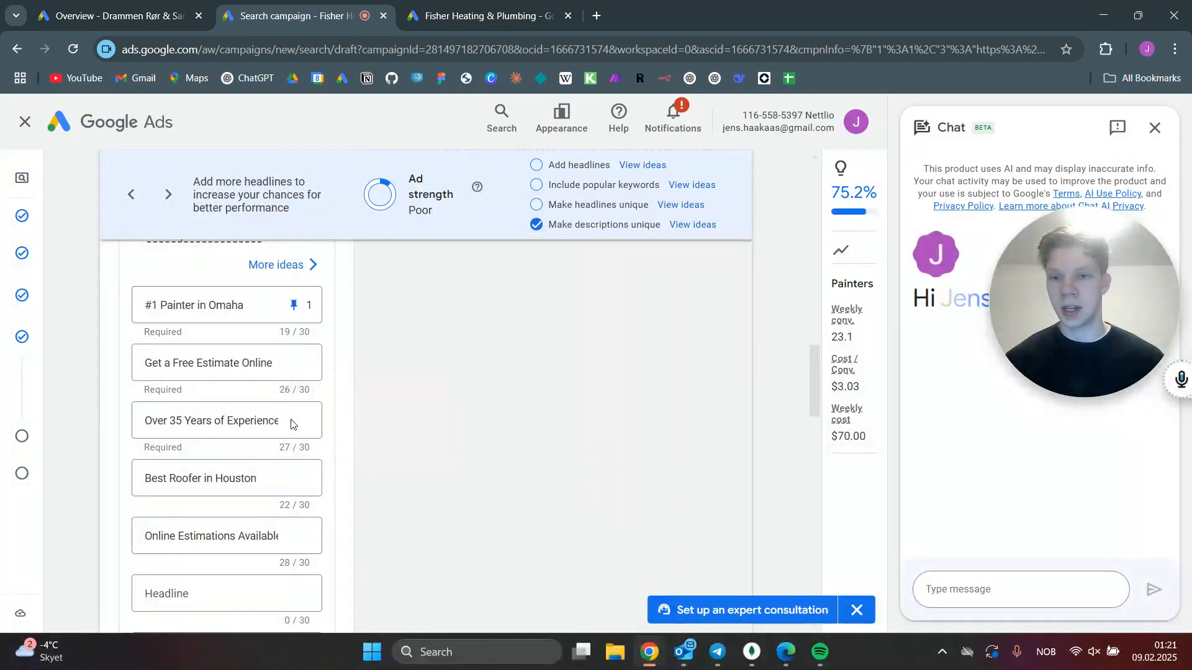
# Pin the headline "Best Roofer in Houston" to position 1 and change its city to Omaha.
pyautogui.moveTo(295, 424)
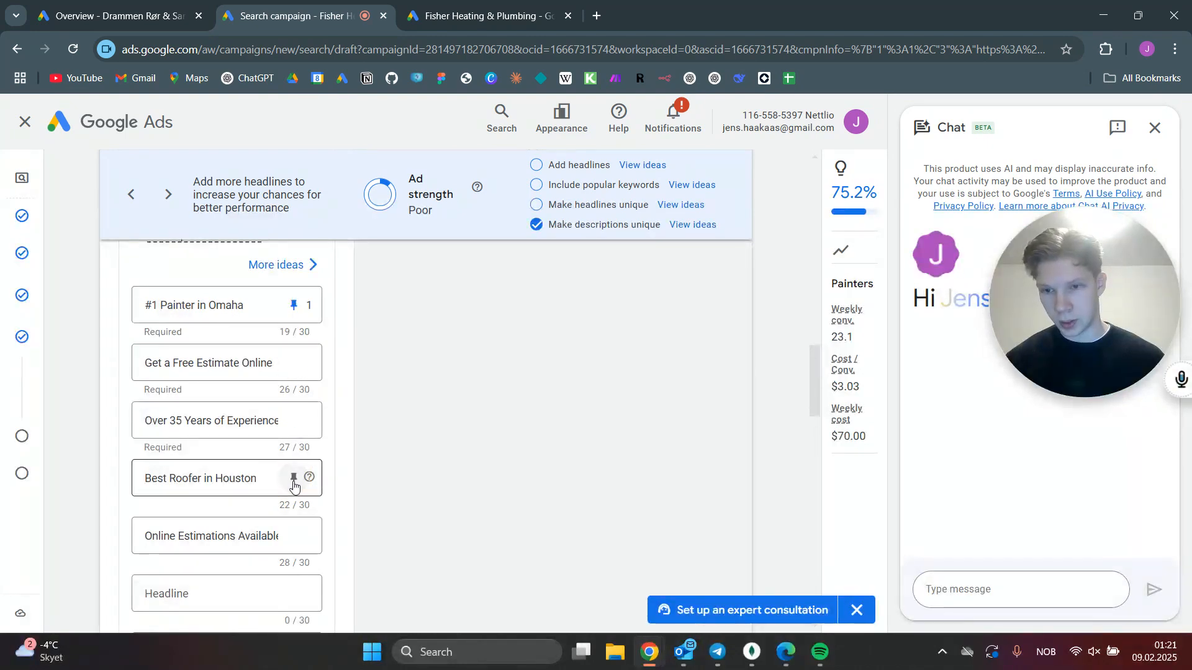
pyautogui.click(294, 480)
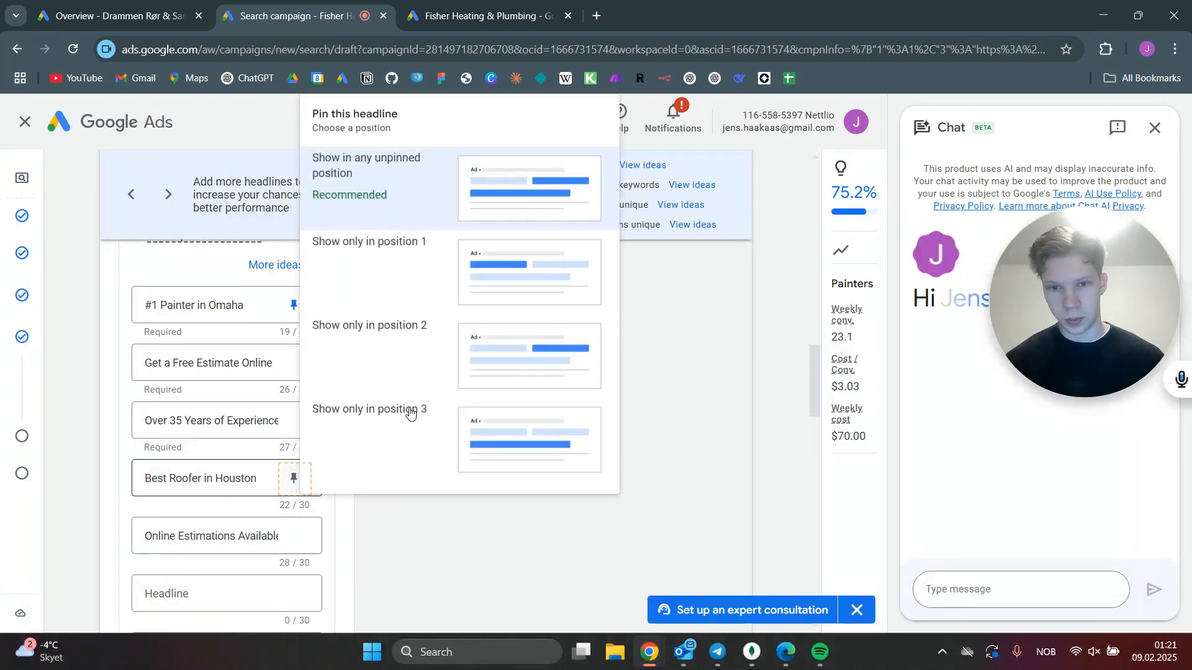
pyautogui.click(235, 478)
pyautogui.tripleClick(234, 478)
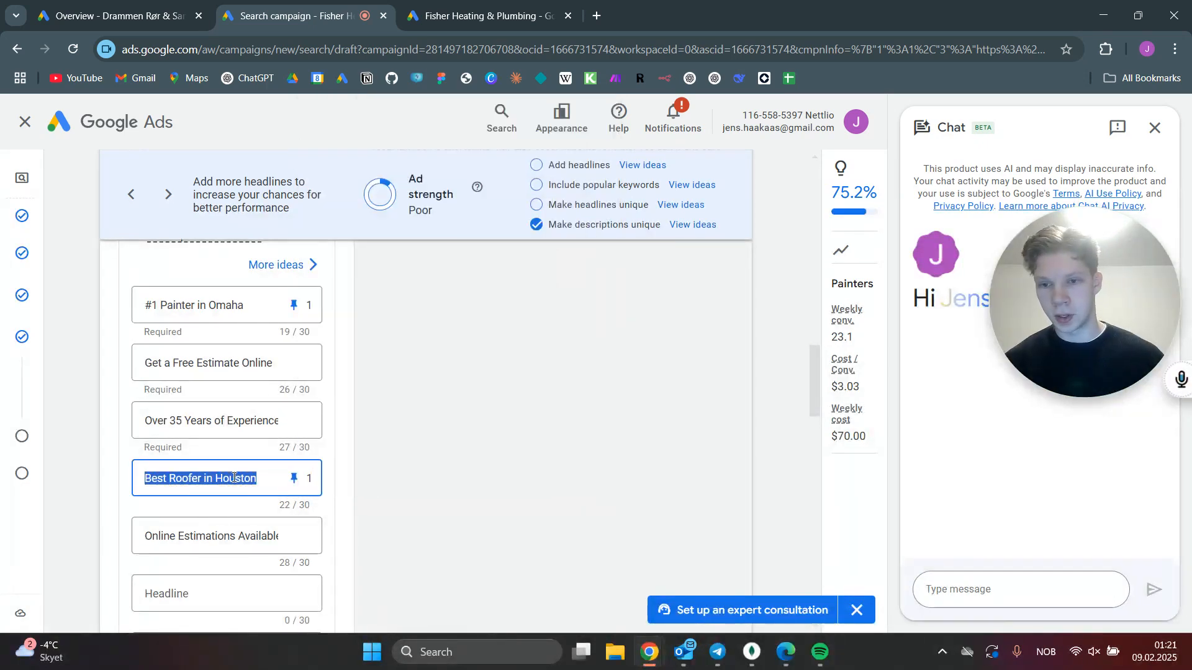
pyautogui.doubleClick(233, 478)
pyautogui.write('Omaha')
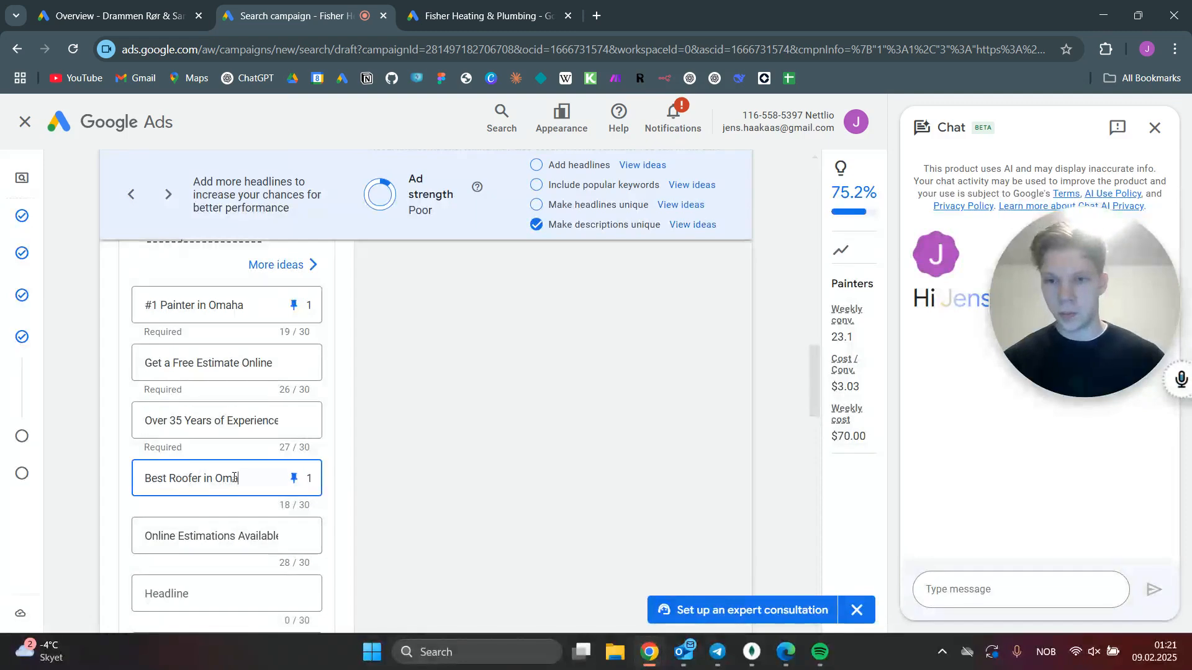
pyautogui.click(306, 333)
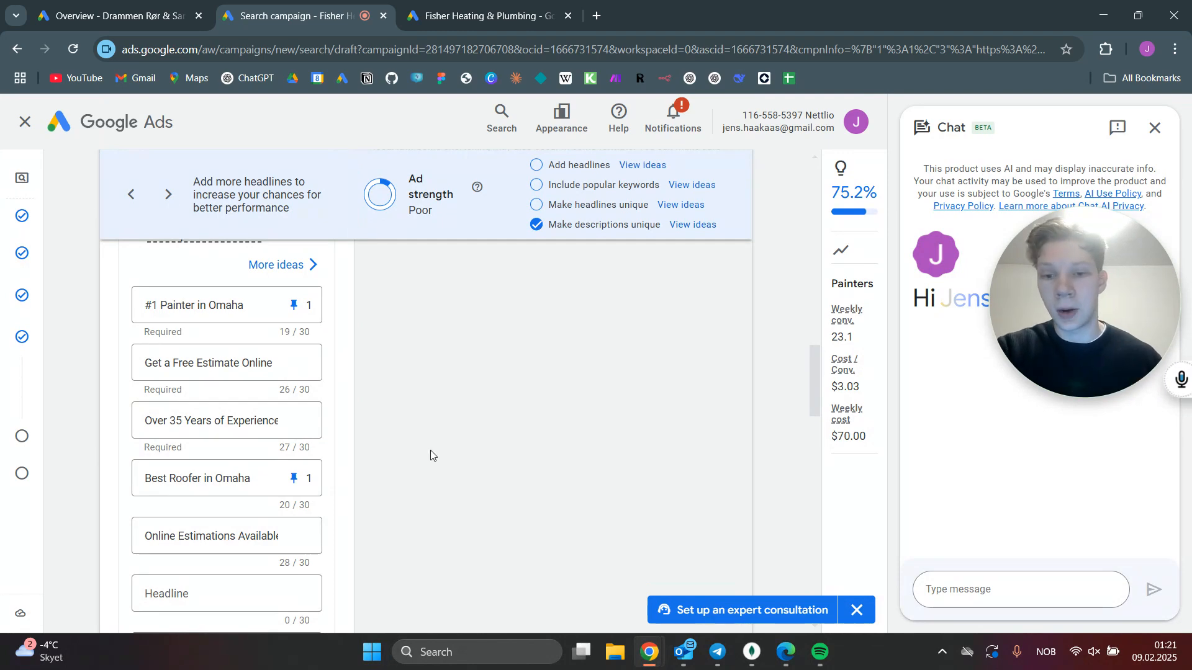
# Delete the text of the ad's second description, "CertaPro Painters - Professional Painting".
pyautogui.scroll(-8, 334, 377)
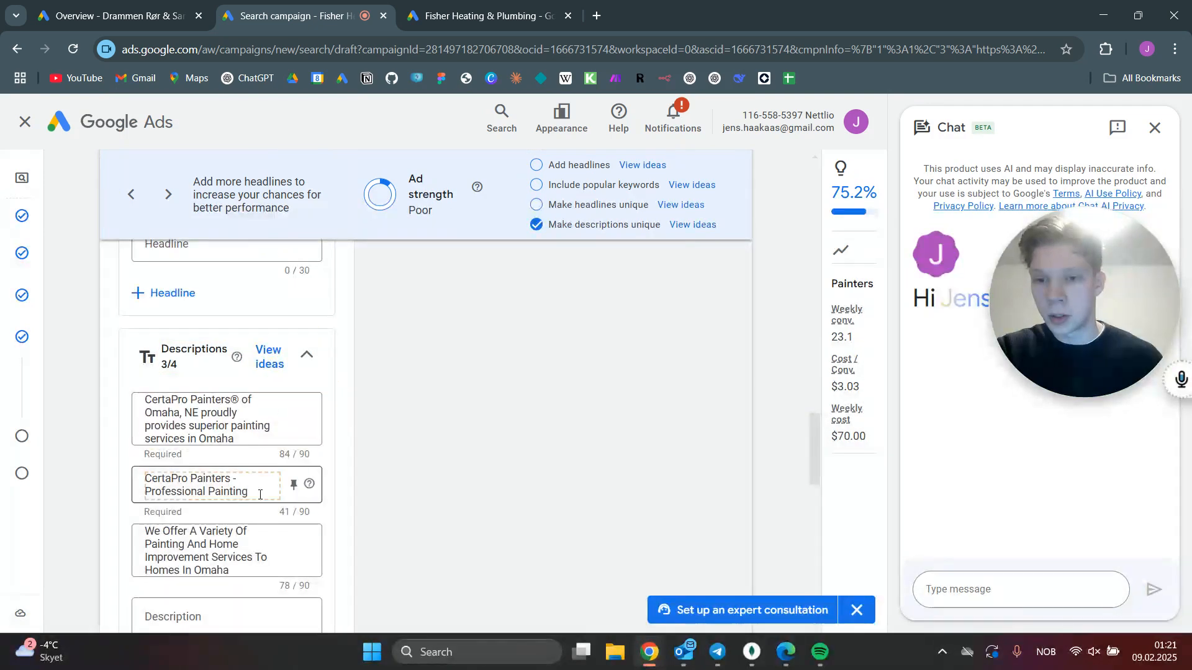
pyautogui.moveTo(261, 492); pyautogui.dragTo(115, 471)
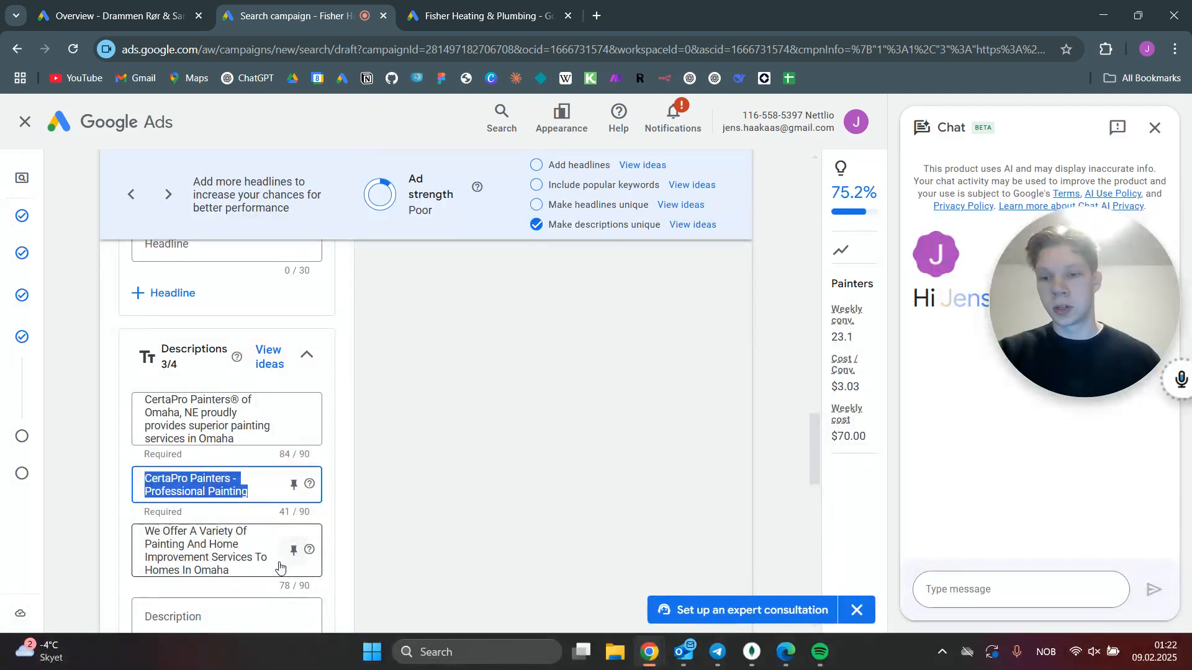
pyautogui.press('BackSpace')
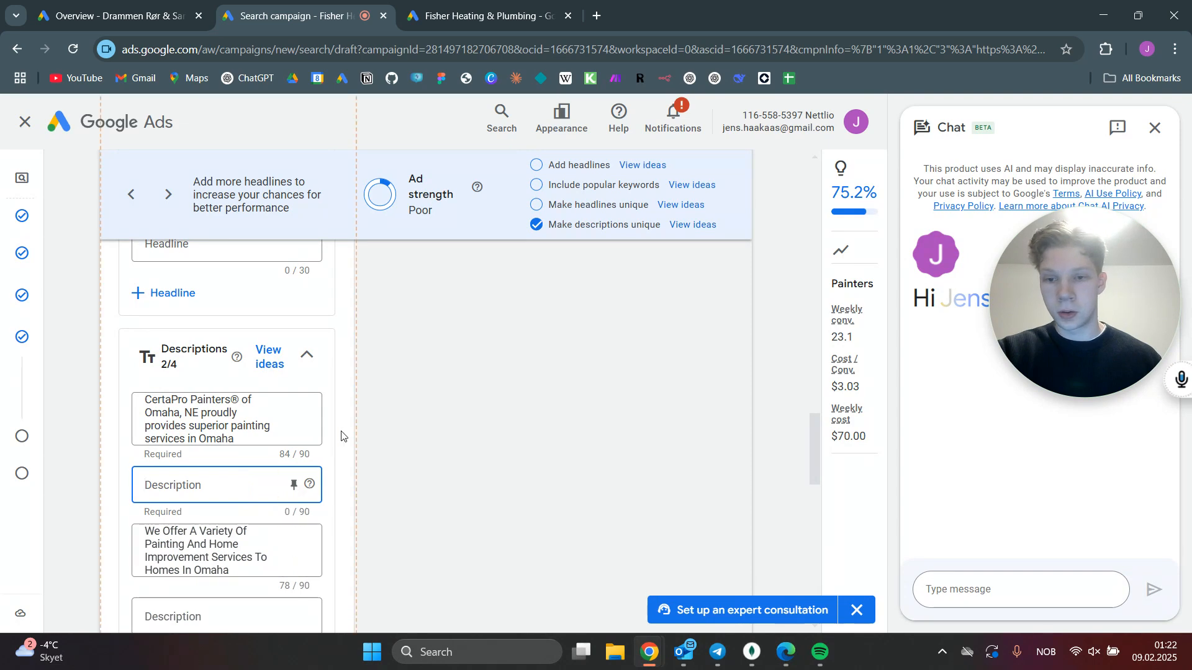
pyautogui.click(341, 437)
pyautogui.scroll(-3, 332, 372)
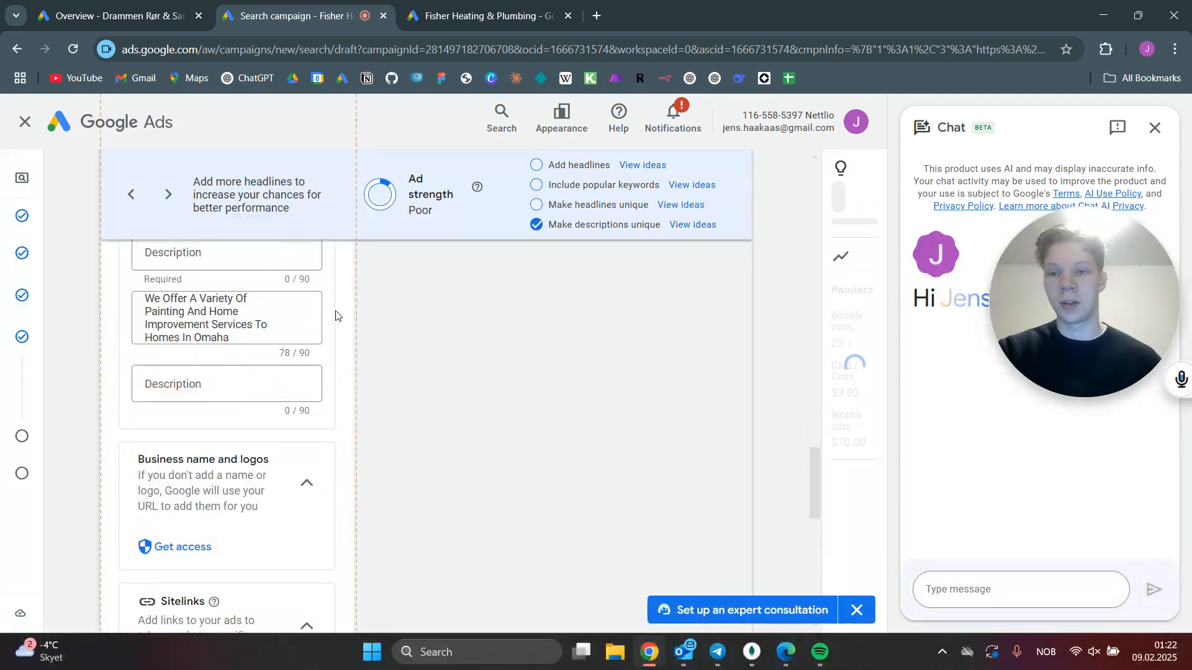
pyautogui.scroll(-3, 336, 316)
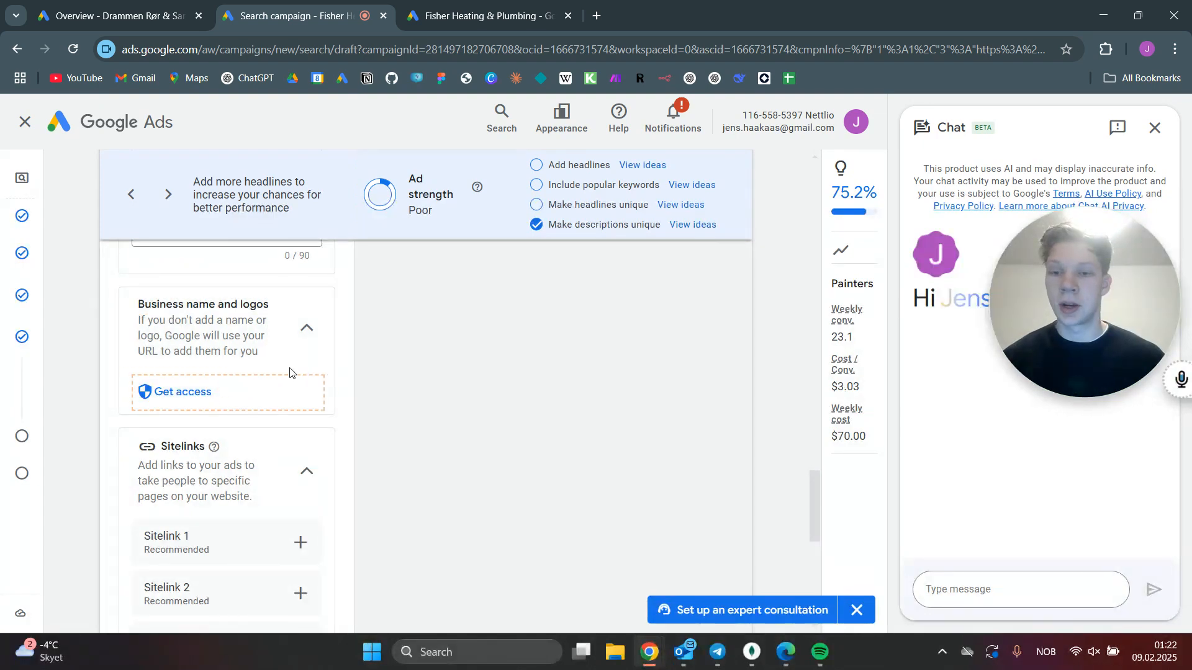
pyautogui.scroll(-4, 319, 331)
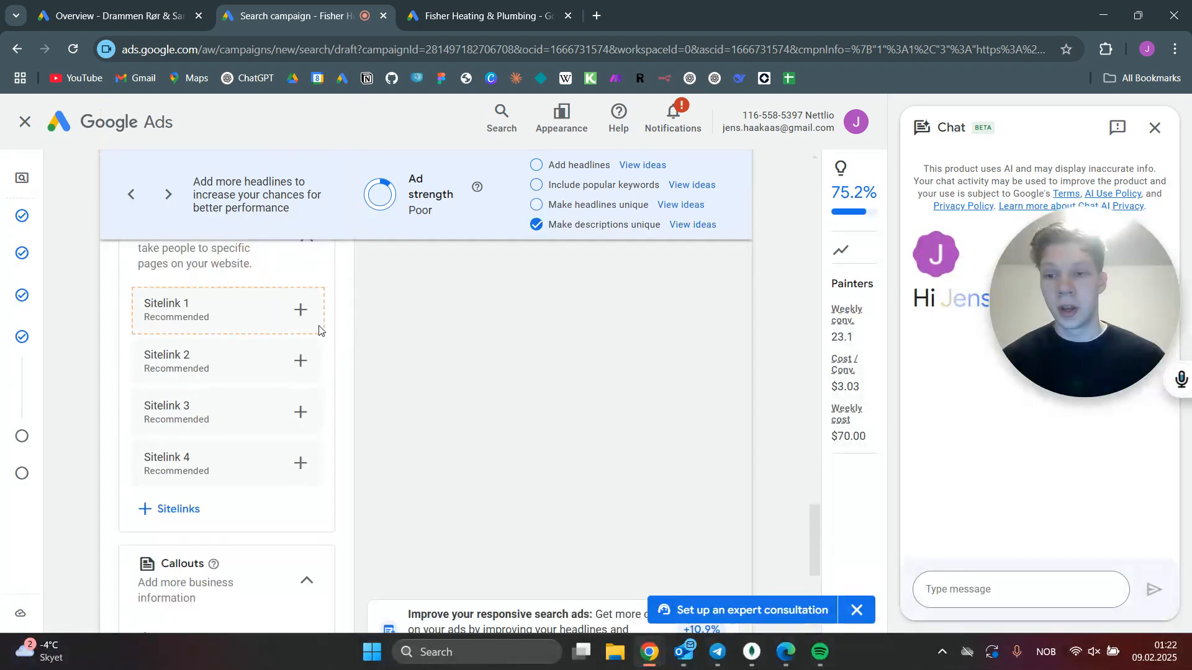
pyautogui.scroll(1, 319, 330)
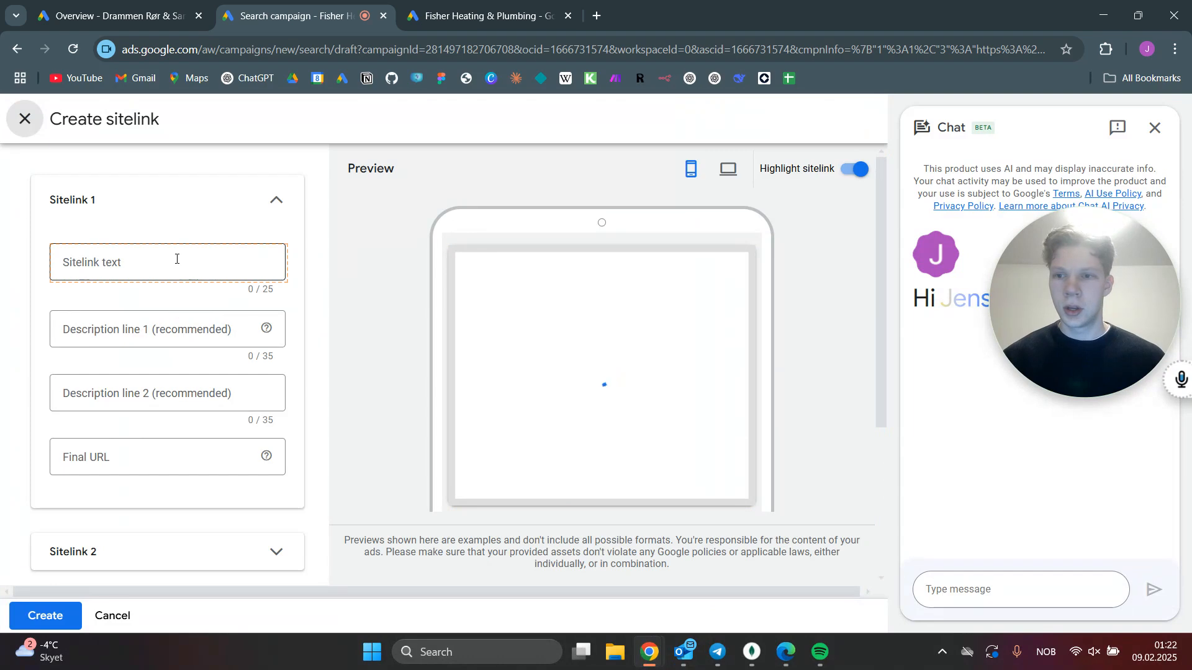
pyautogui.click(176, 262)
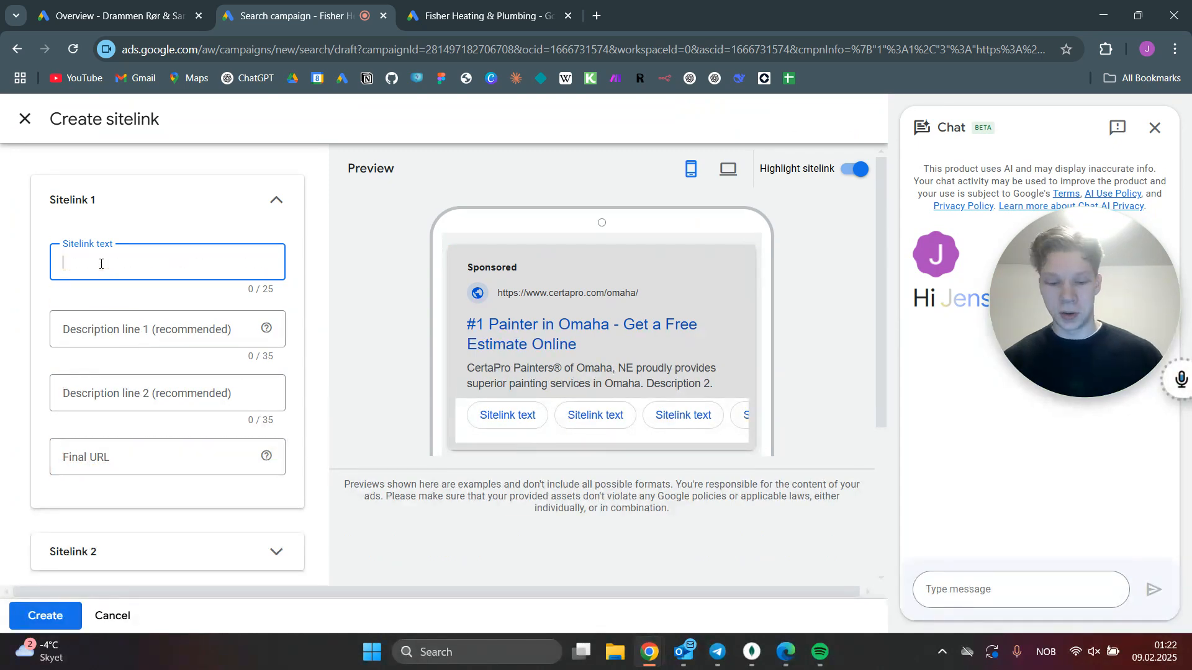
pyautogui.write('Prices')
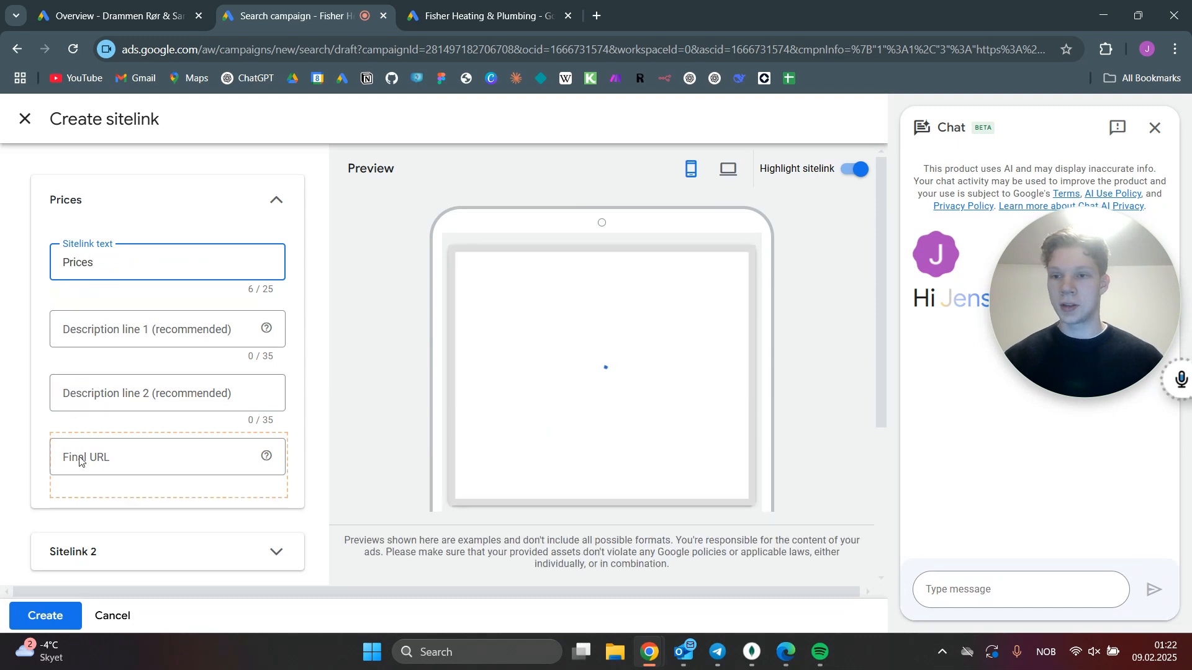
pyautogui.click(93, 458)
pyautogui.write('https://certapro.com/omaha/')
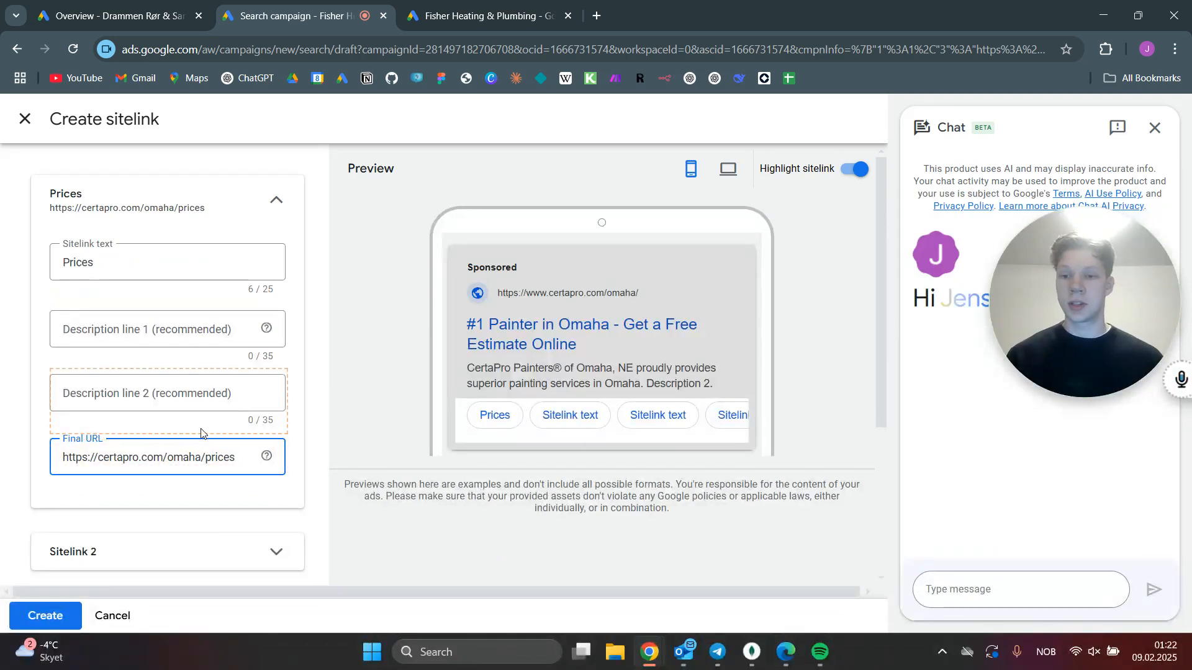
pyautogui.scroll(-2, 172, 498)
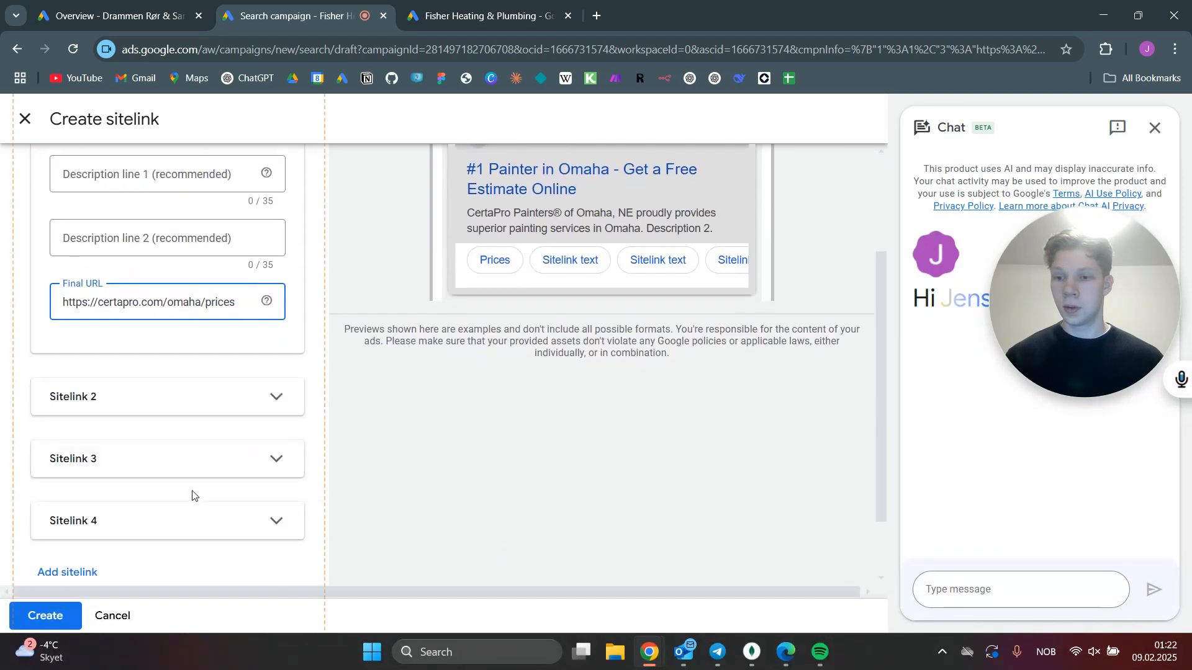
pyautogui.click(184, 418)
pyautogui.click(114, 467)
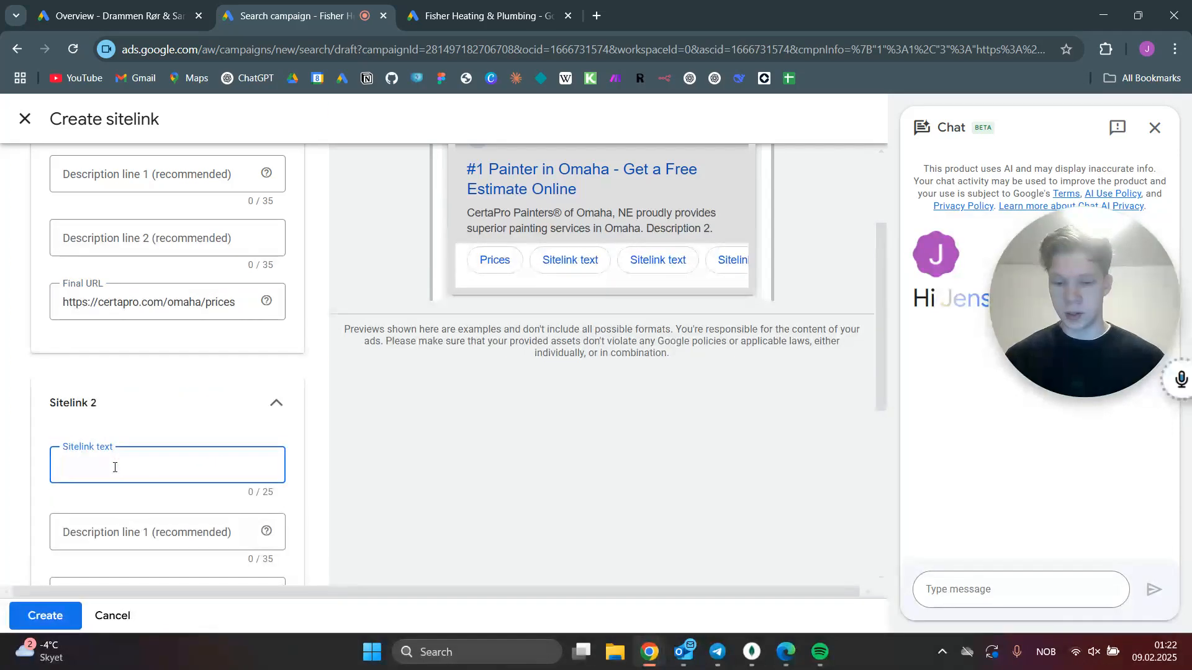
pyautogui.write('Services')
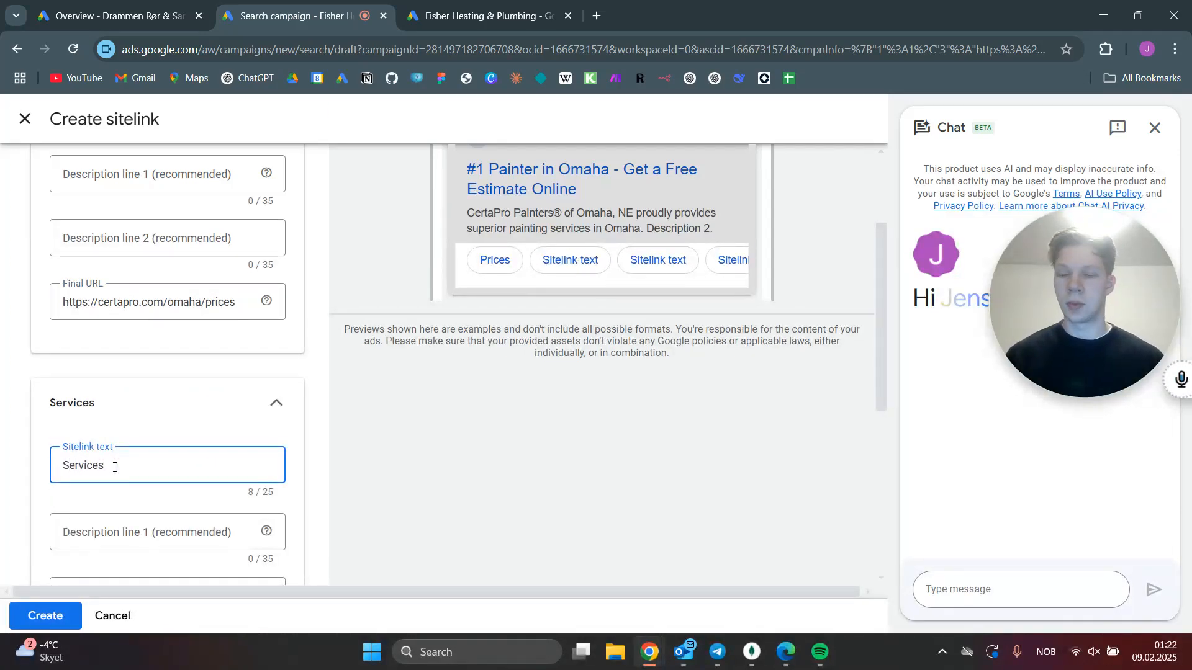
pyautogui.scroll(-4, 211, 412)
pyautogui.click(105, 426)
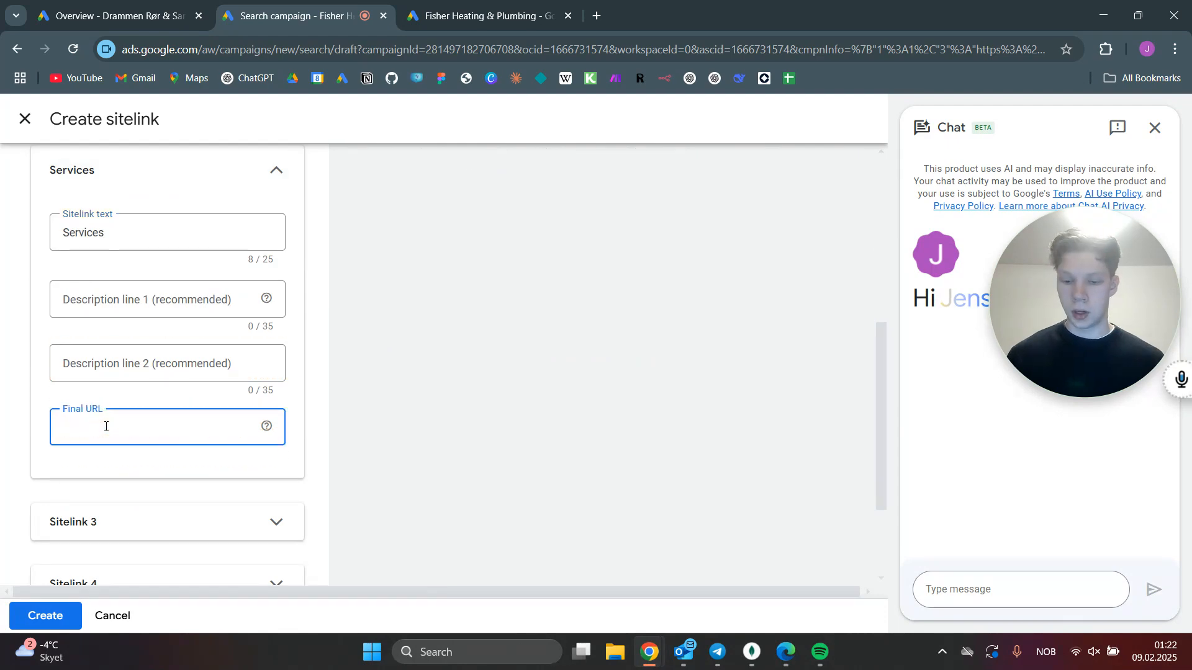
pyautogui.write('https://certapro.com/omaha/')
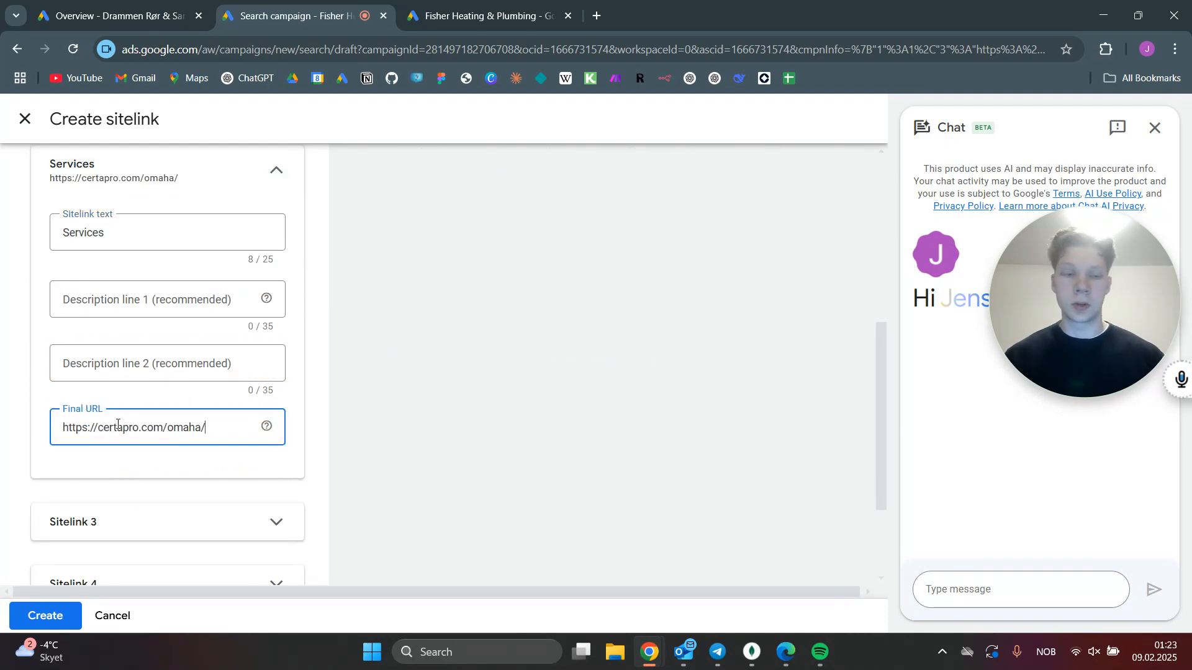
pyautogui.write('services')
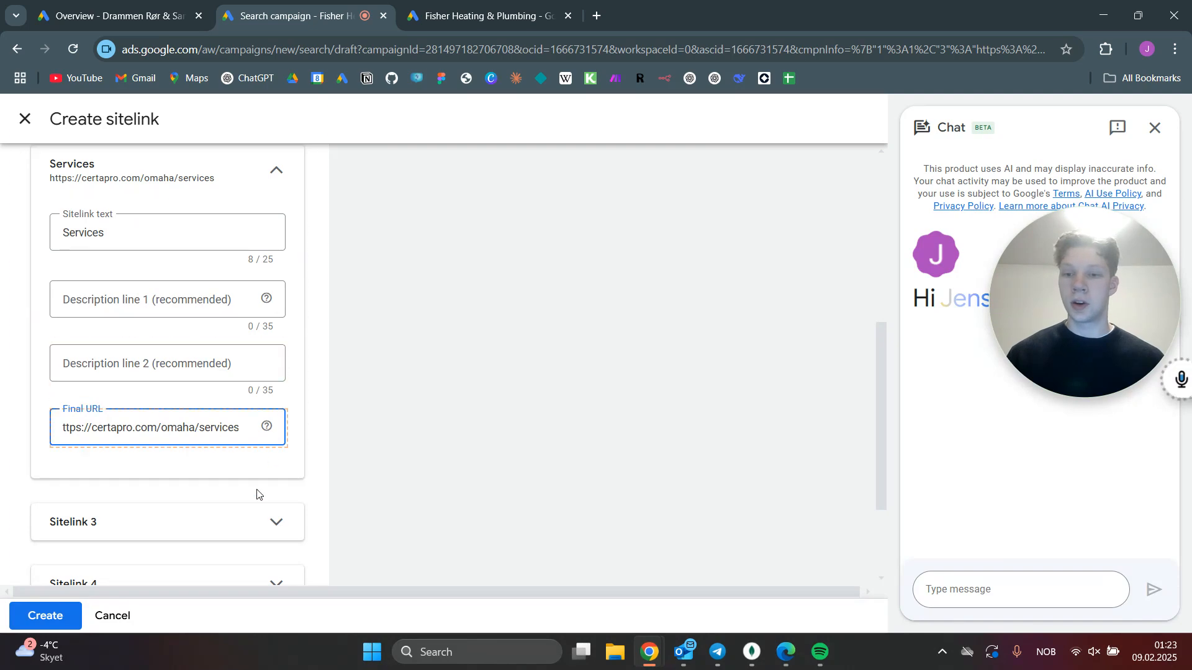
# Set the third sitelink's text to Service Areas.
pyautogui.click(274, 524)
pyautogui.scroll(-2, 143, 491)
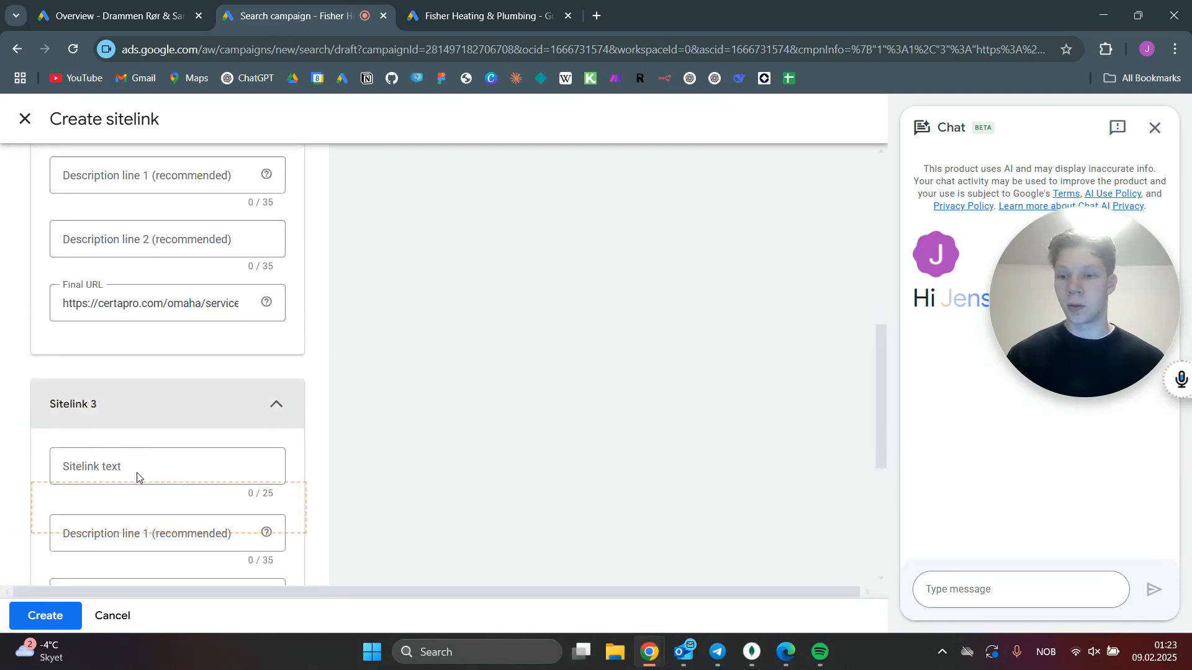
pyautogui.click(149, 429)
pyautogui.write('Service')
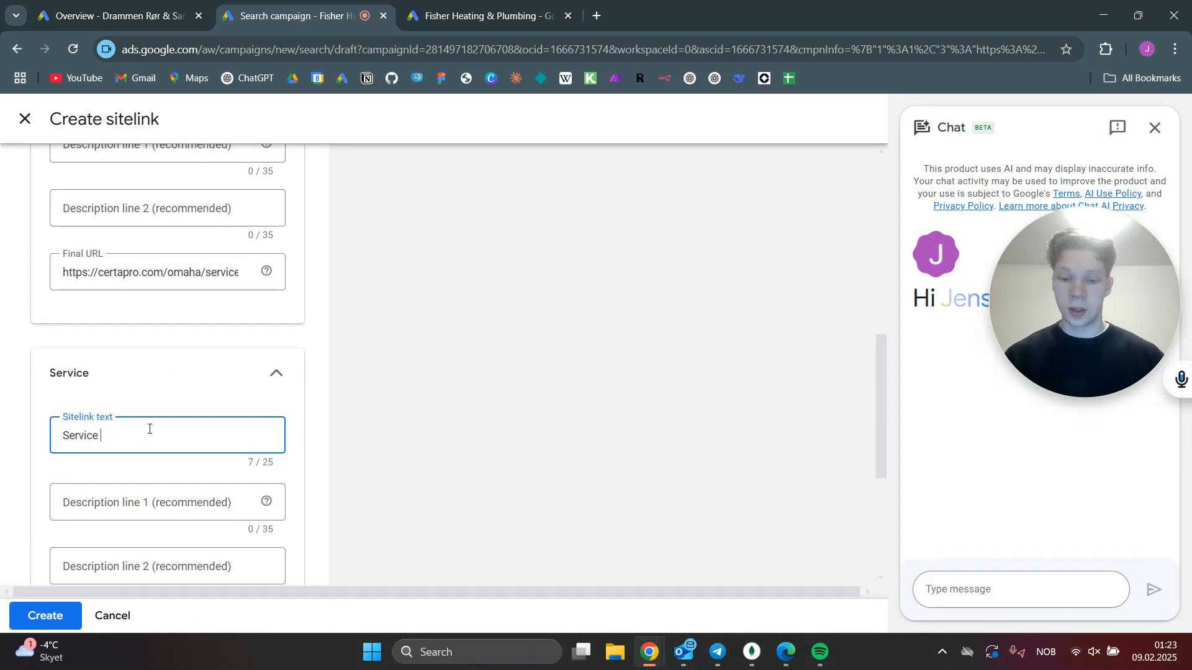
pyautogui.write(' AS')
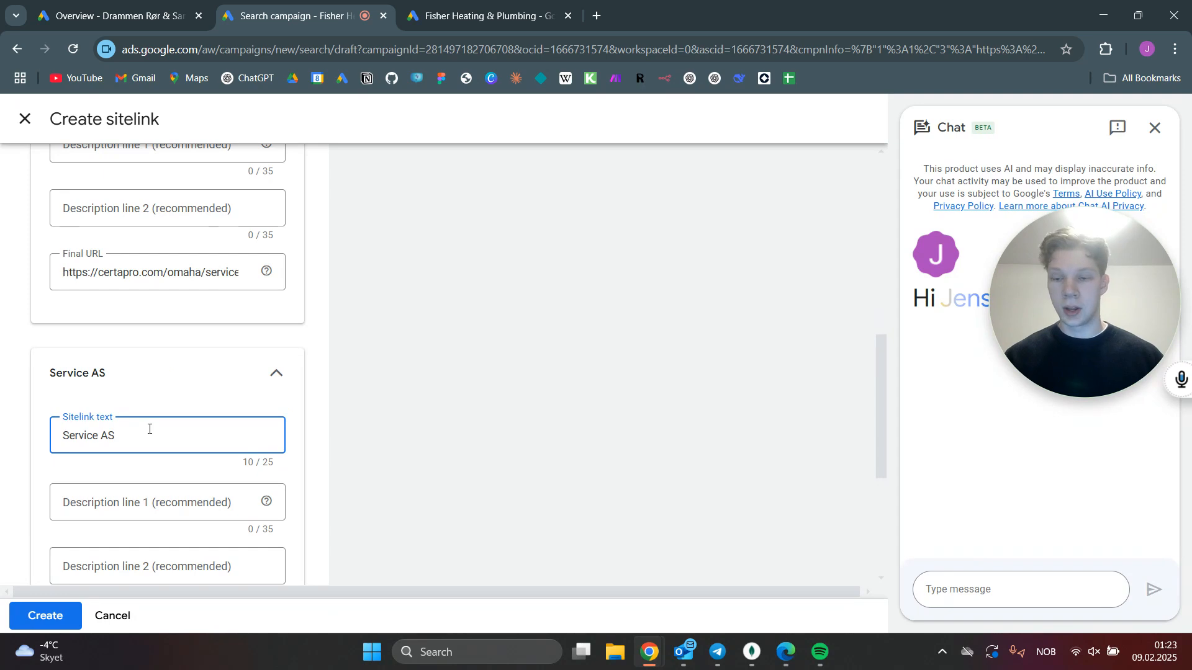
pyautogui.press('BackSpace')
pyautogui.write('reas')
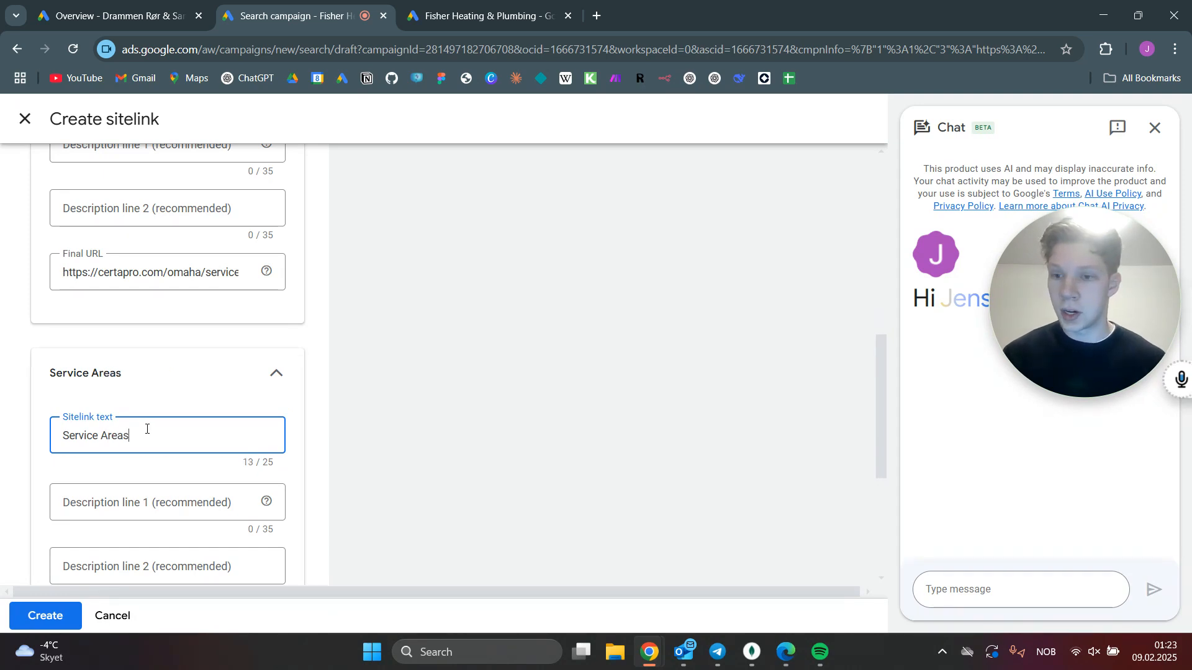
pyautogui.scroll(-2, 216, 386)
pyautogui.click(127, 476)
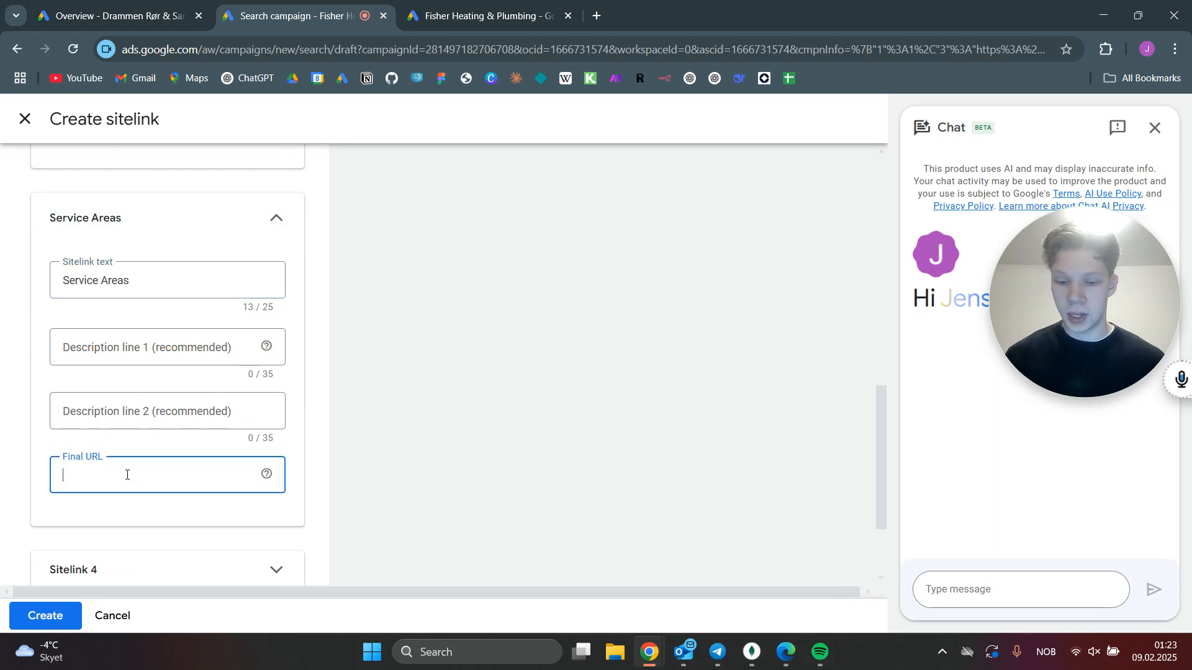
pyautogui.write('https://certapro.com/omaha/')
pyautogui.write('service-a')
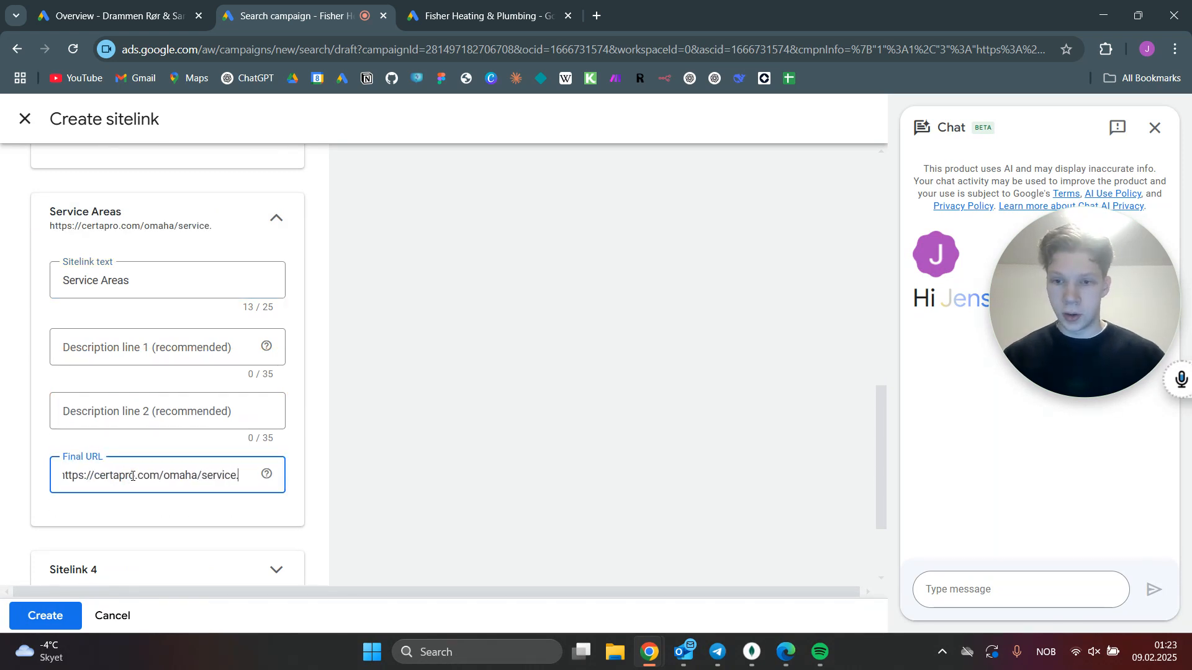
pyautogui.press('BackSpace')
pyautogui.press('BackSpace')
pyautogui.write('-areas')
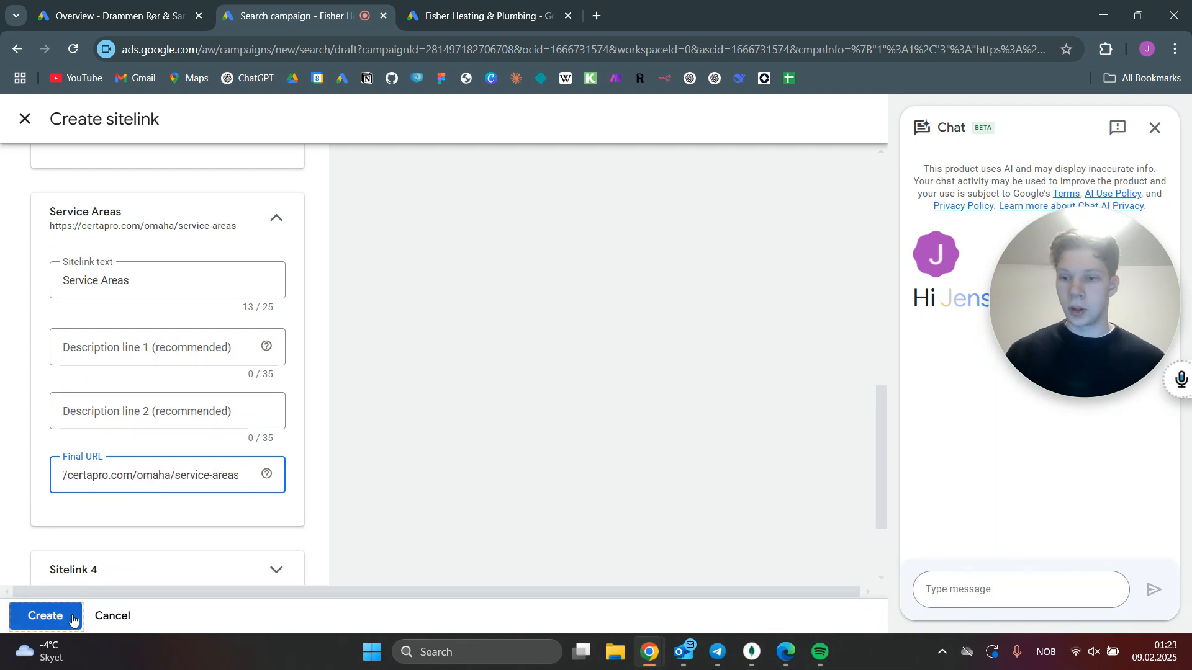
pyautogui.click(47, 617)
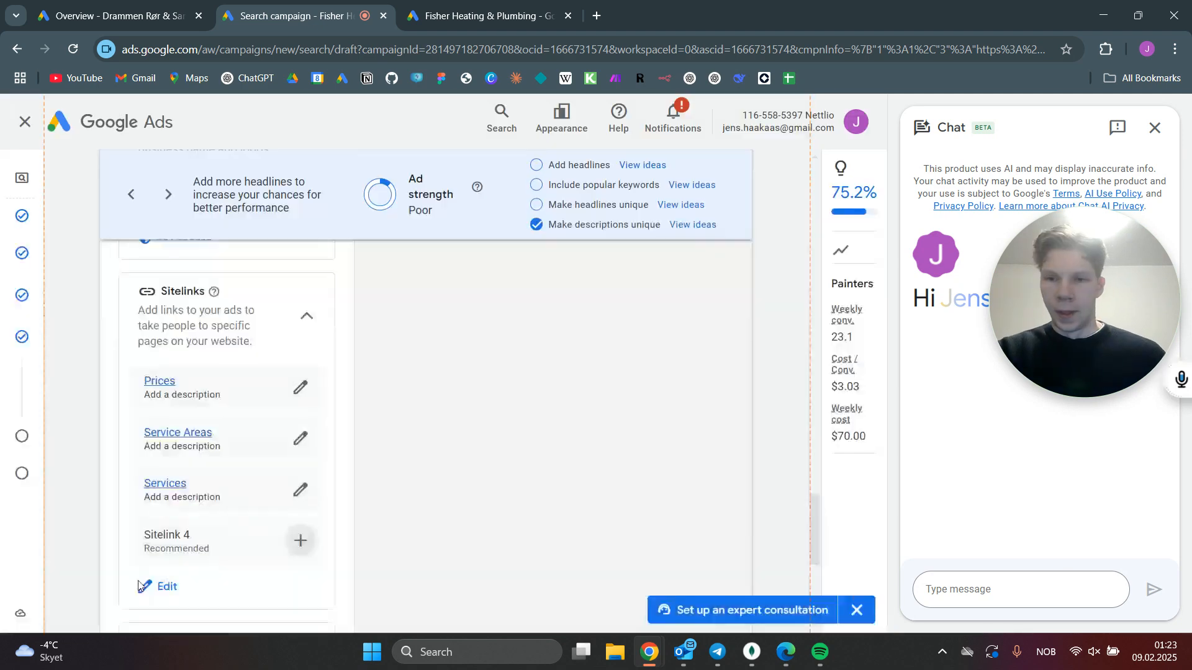
# Add the account's existing phone number to the campaign as a call asset.
pyautogui.scroll(-5, 298, 452)
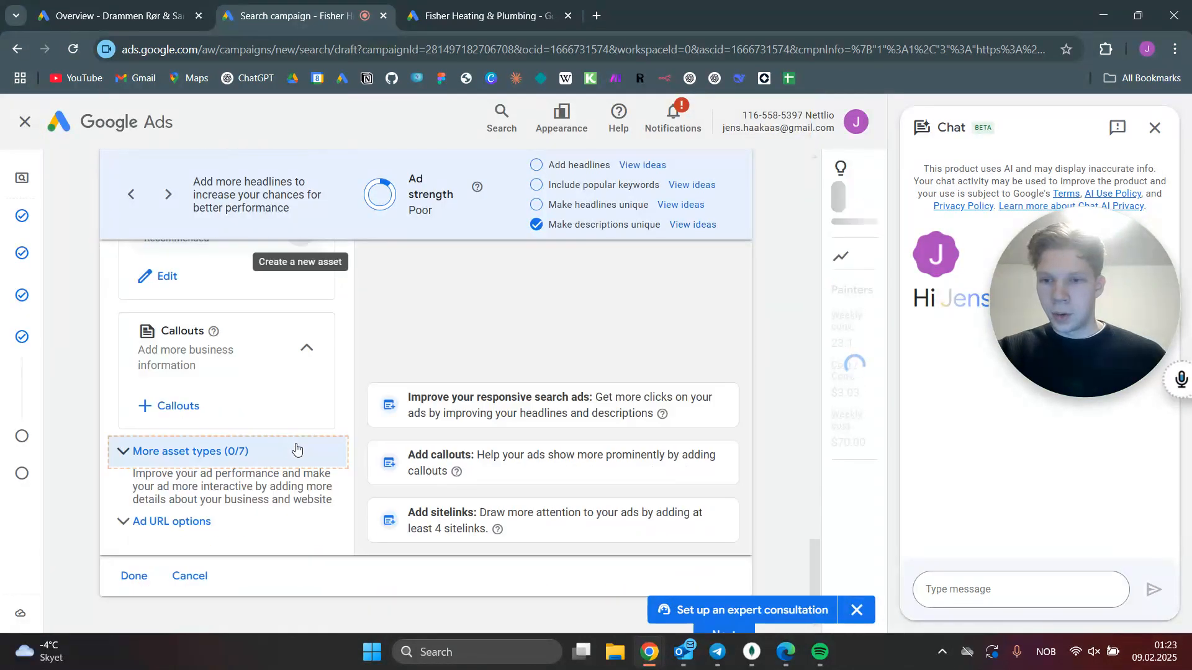
pyautogui.click(149, 452)
pyautogui.scroll(-4, 259, 452)
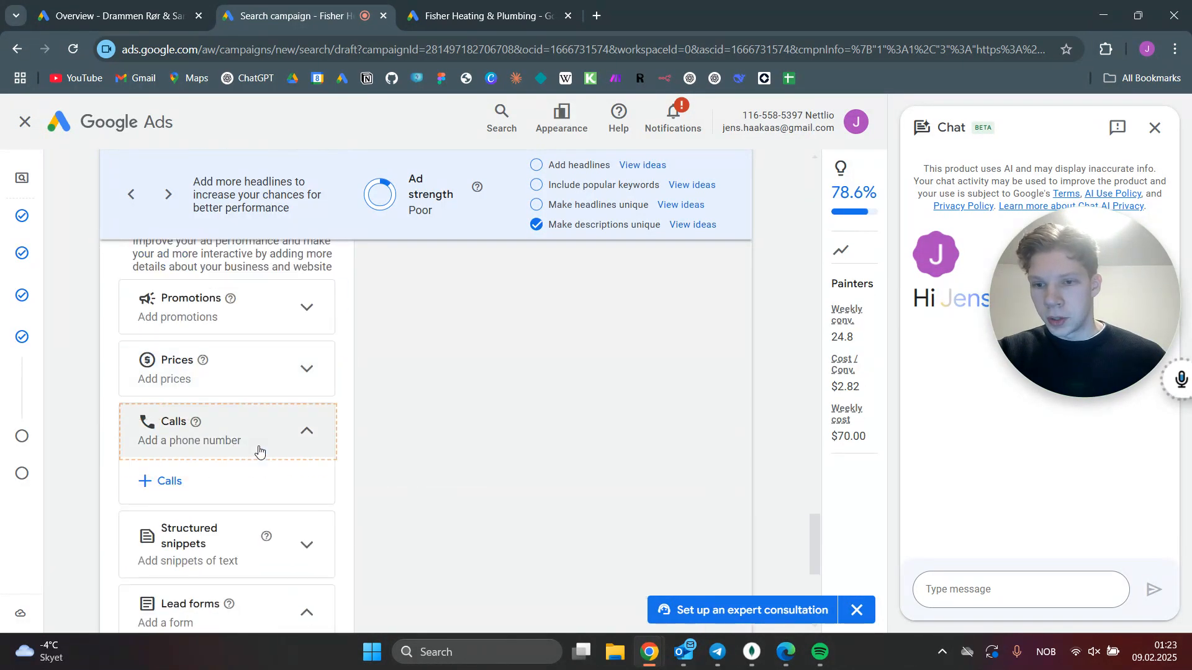
pyautogui.click(170, 483)
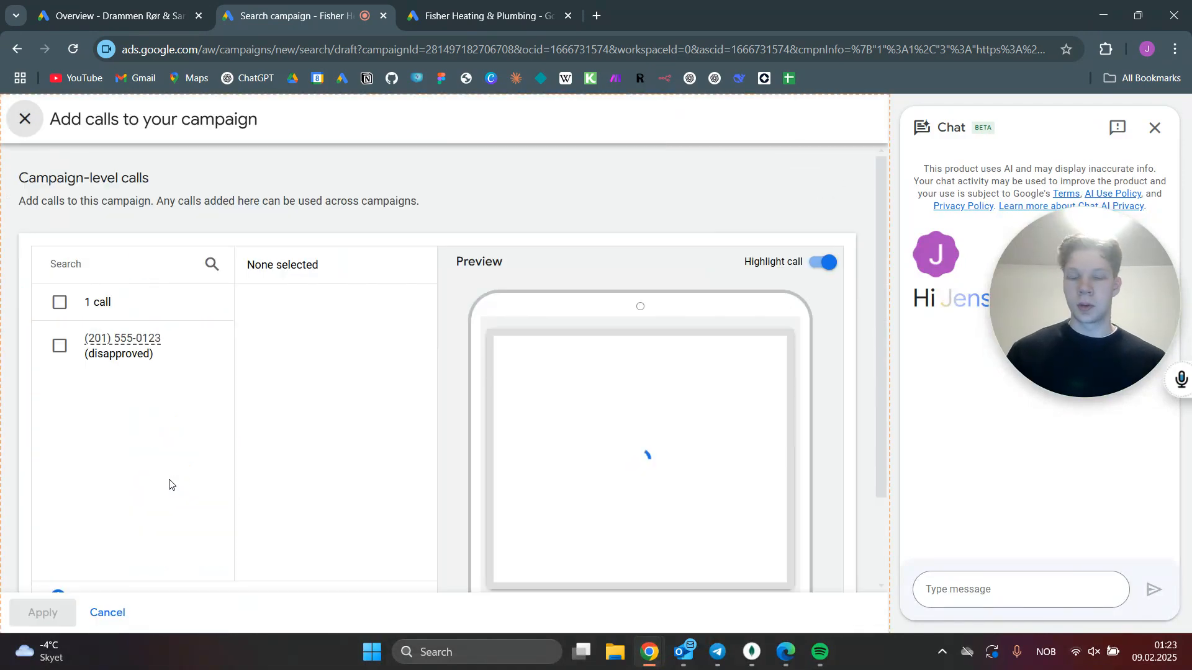
pyautogui.scroll(-3, 104, 470)
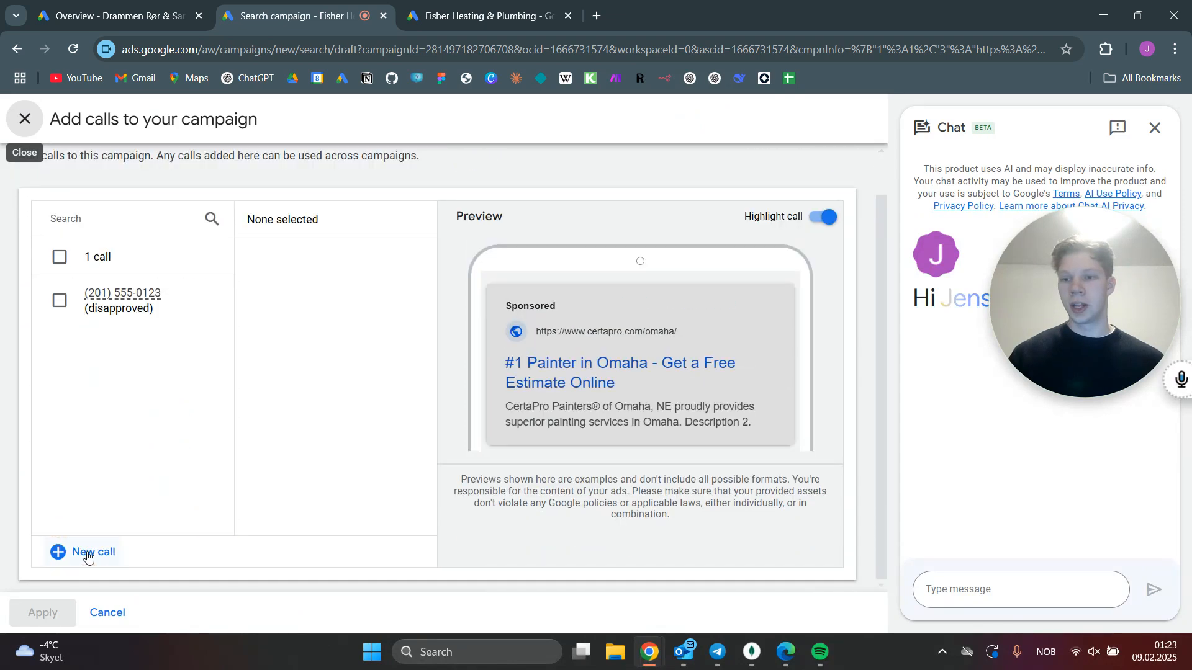
pyautogui.click(60, 302)
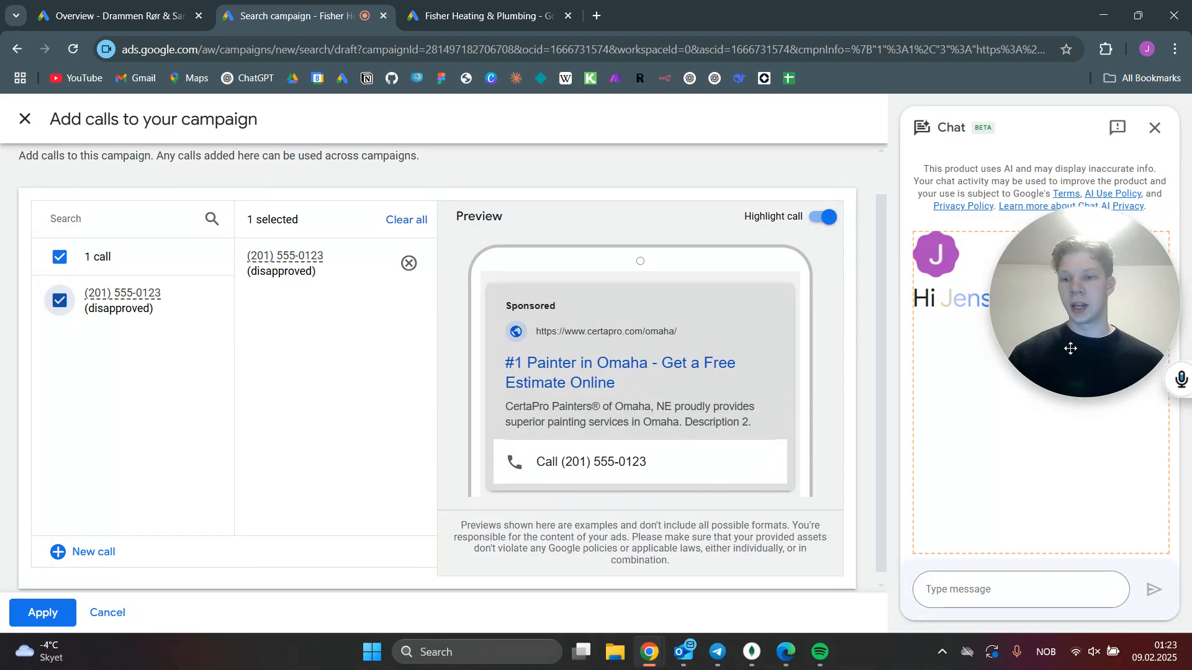
pyautogui.click(1059, 379)
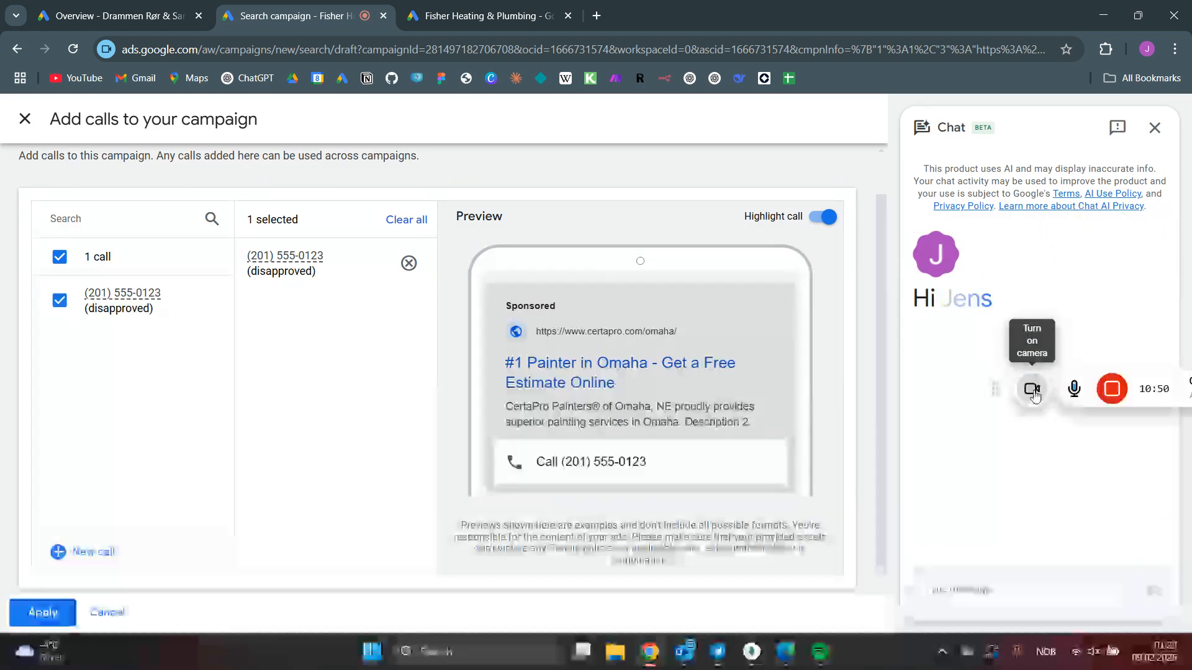
pyautogui.click(1032, 391)
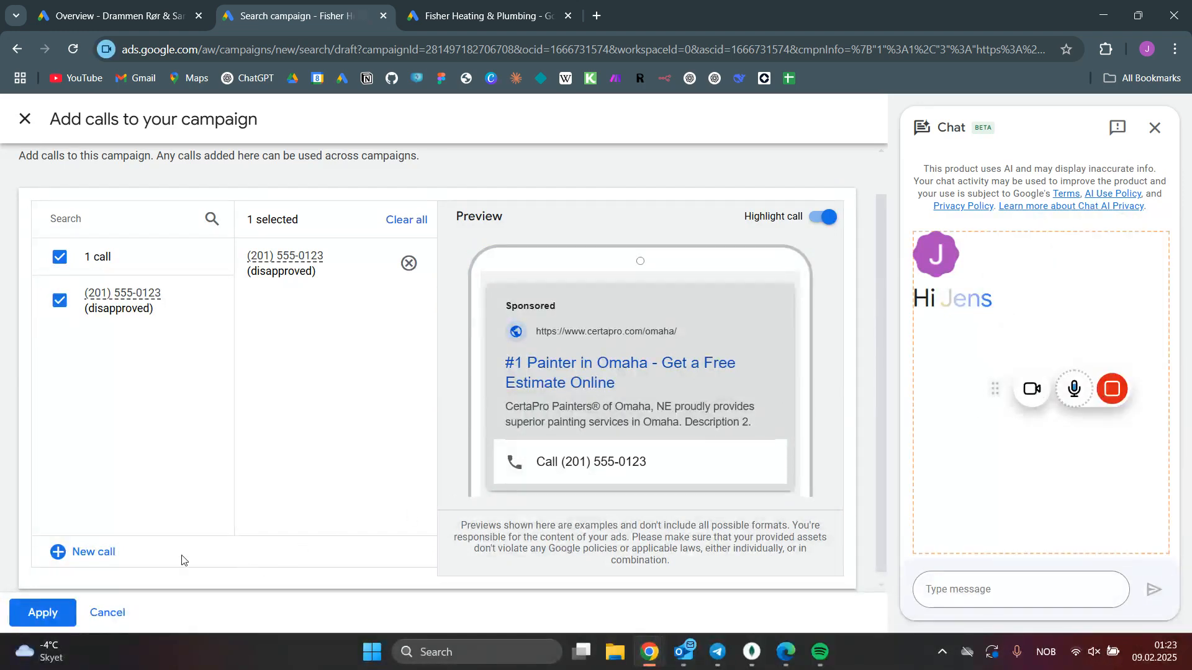
pyautogui.click(53, 619)
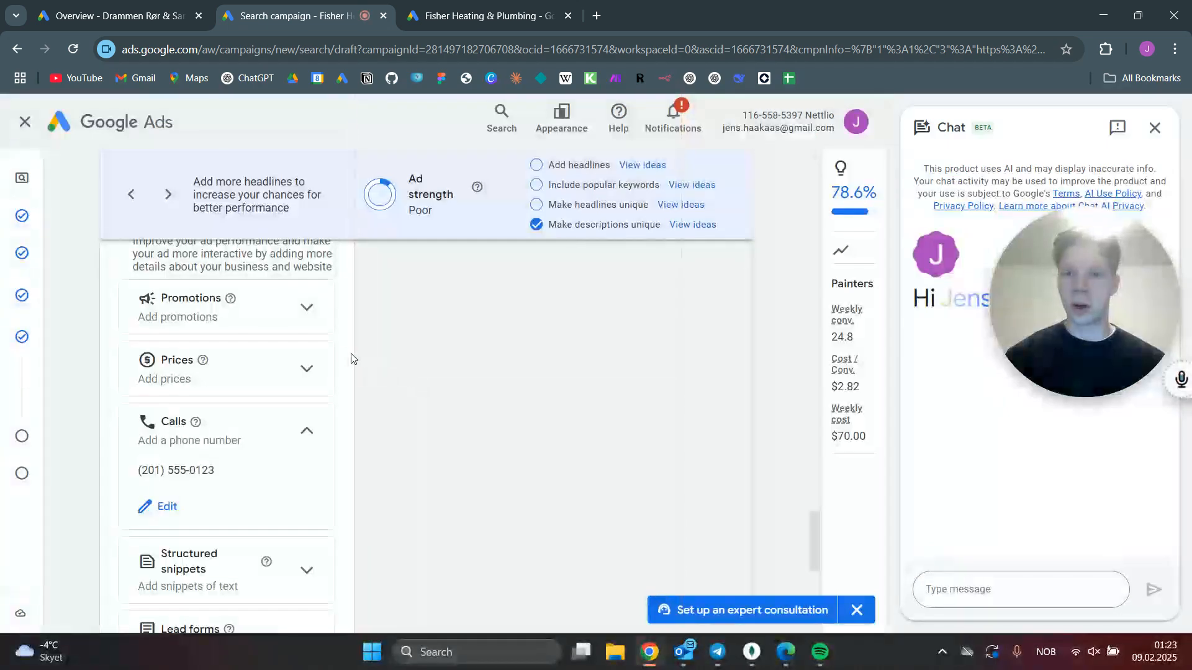
# Finish the keywords and ads stage and set a custom average daily budget of $1.00 for the campaign.
pyautogui.scroll(-6, 351, 359)
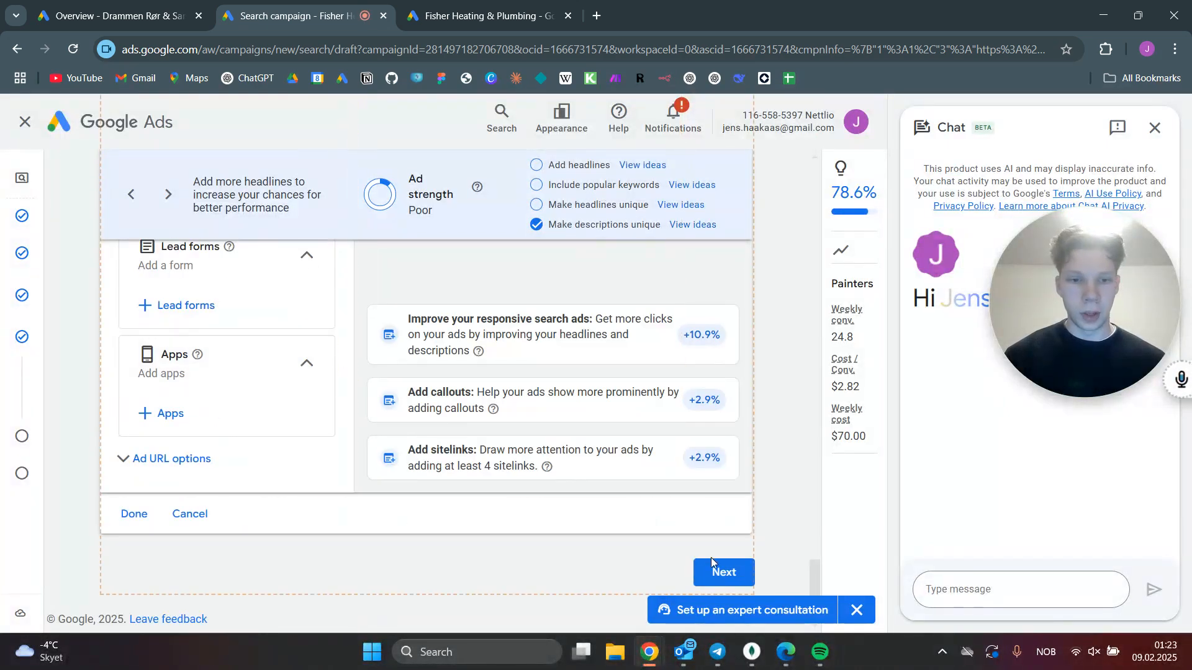
pyautogui.click(715, 568)
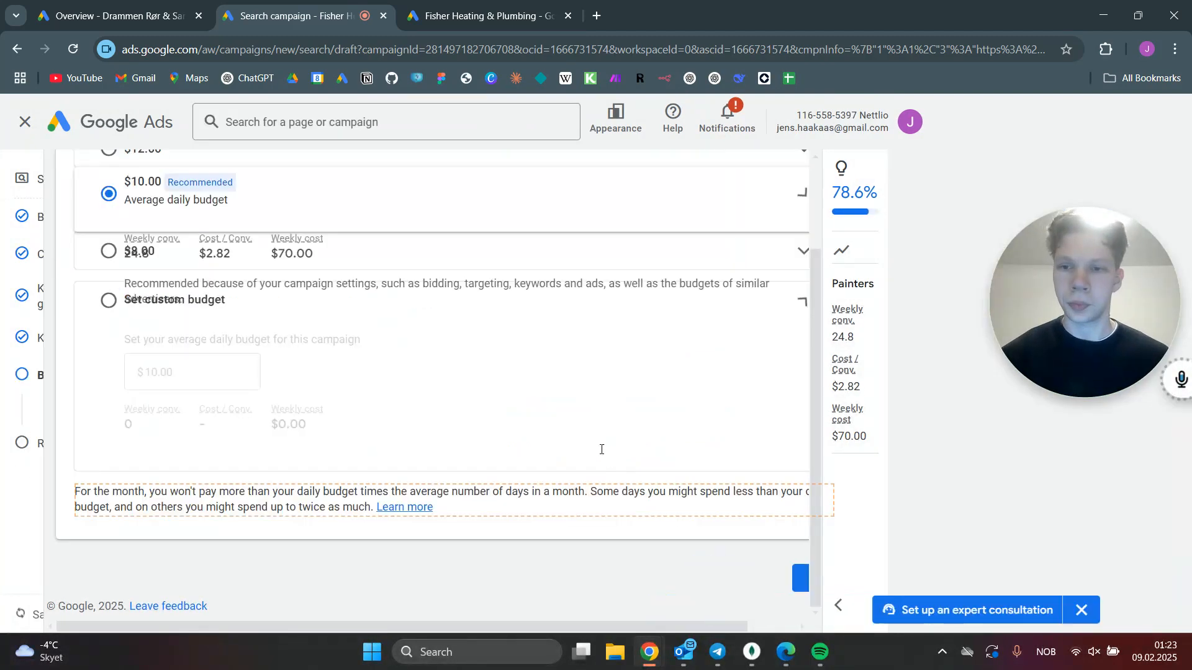
pyautogui.click(312, 472)
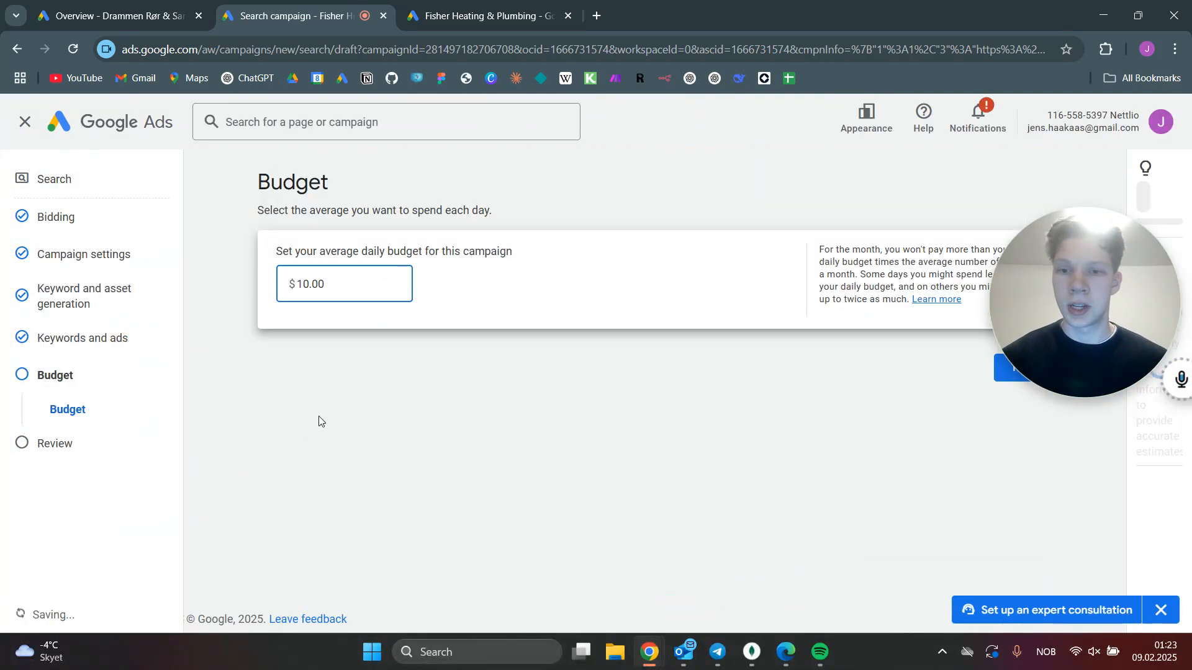
pyautogui.moveTo(338, 286); pyautogui.dragTo(289, 286)
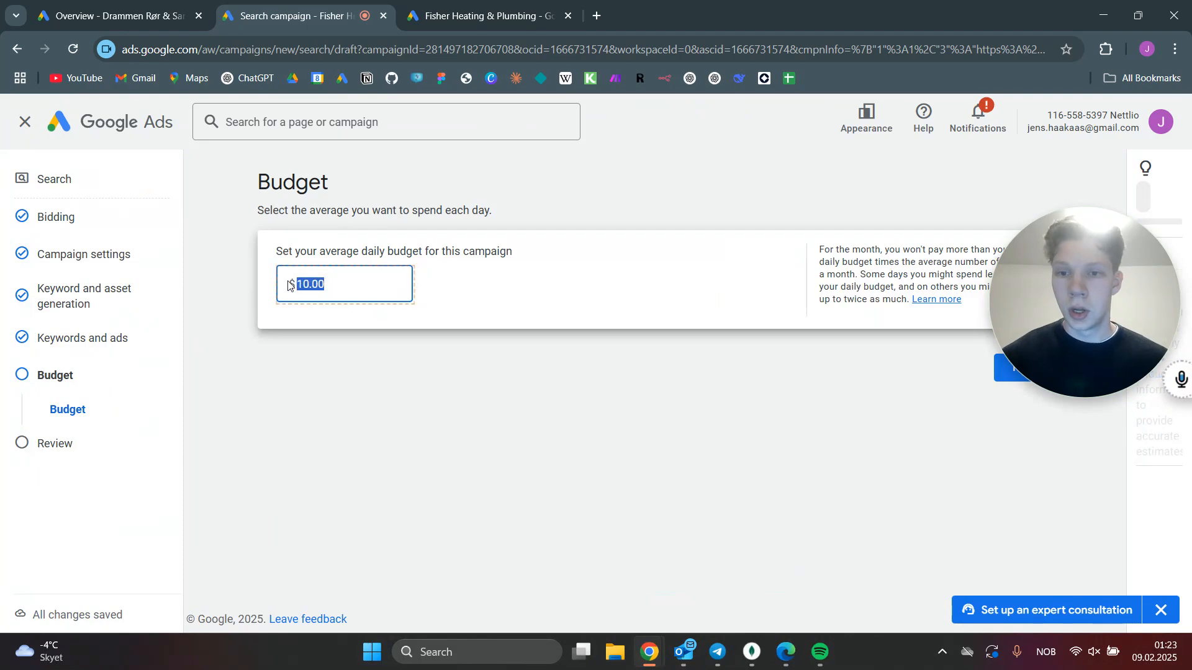
pyautogui.write('1')
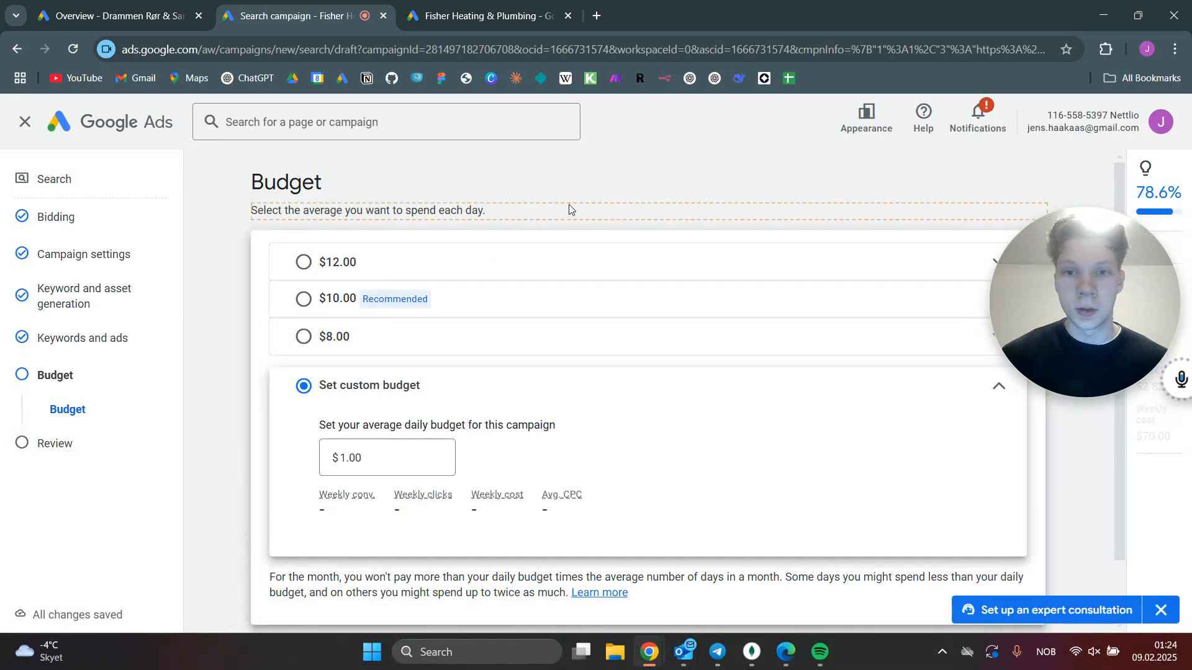
# Publish the Painters campaign from the review stage and close the Google Tag setup page.
pyautogui.scroll(-2, 659, 395)
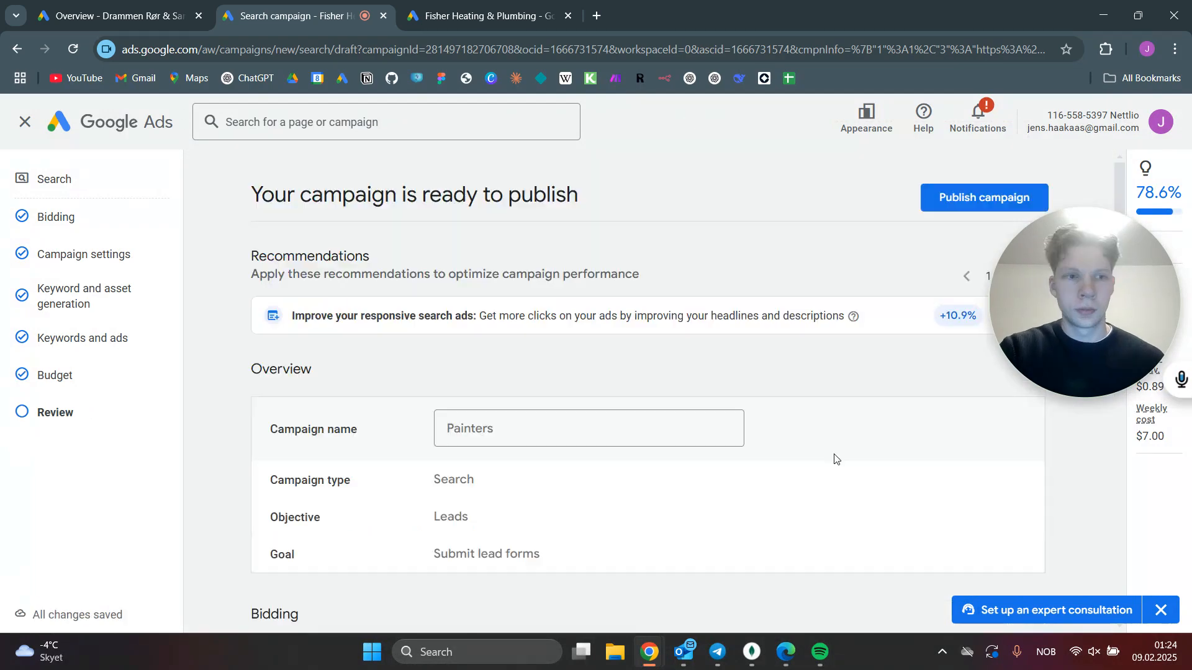
pyautogui.click(955, 197)
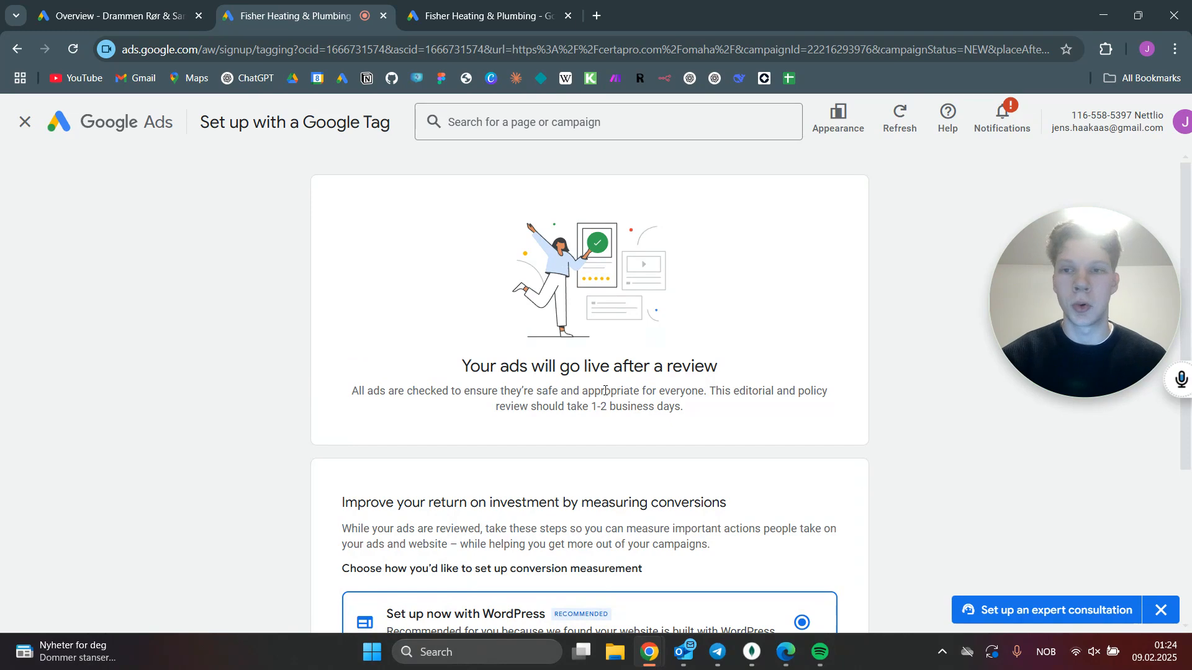
pyautogui.click(25, 125)
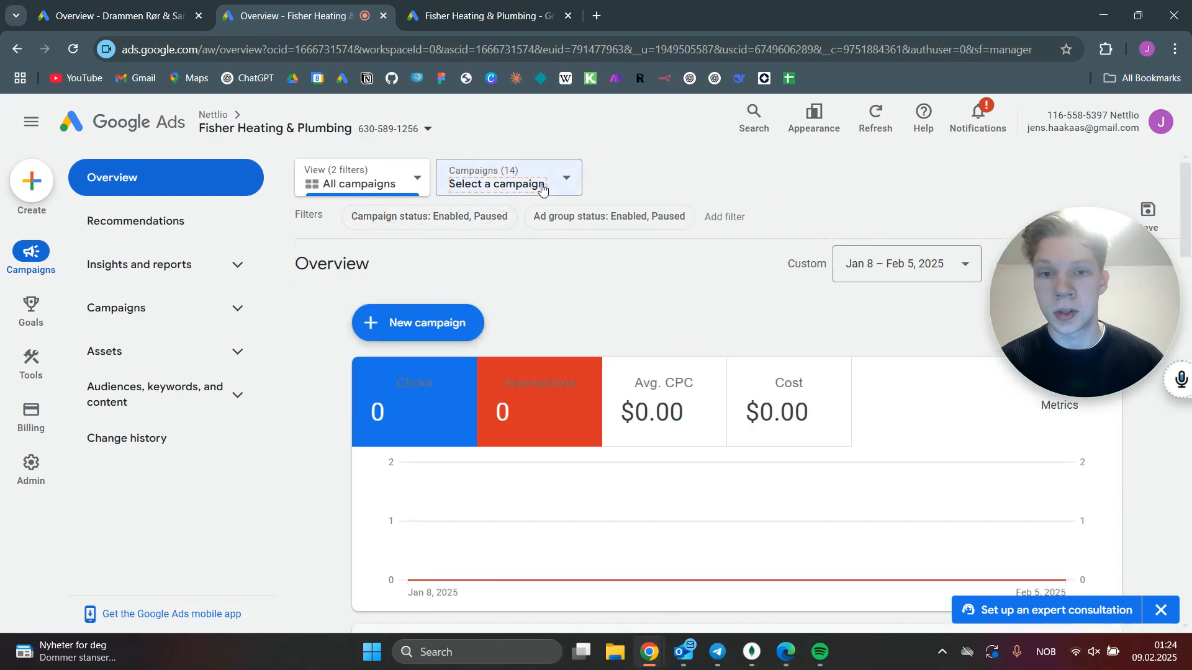
# Narrow the account overview to the Painters campaign.
pyautogui.click(542, 188)
pyautogui.scroll(-3, 652, 473)
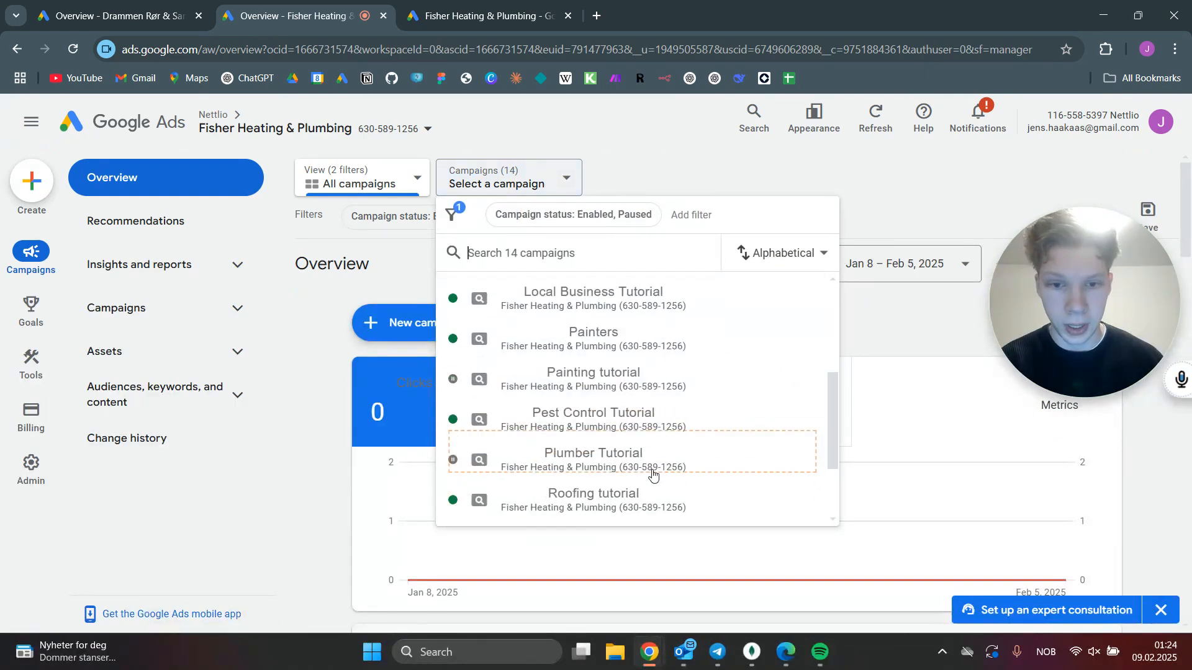
pyautogui.click(620, 338)
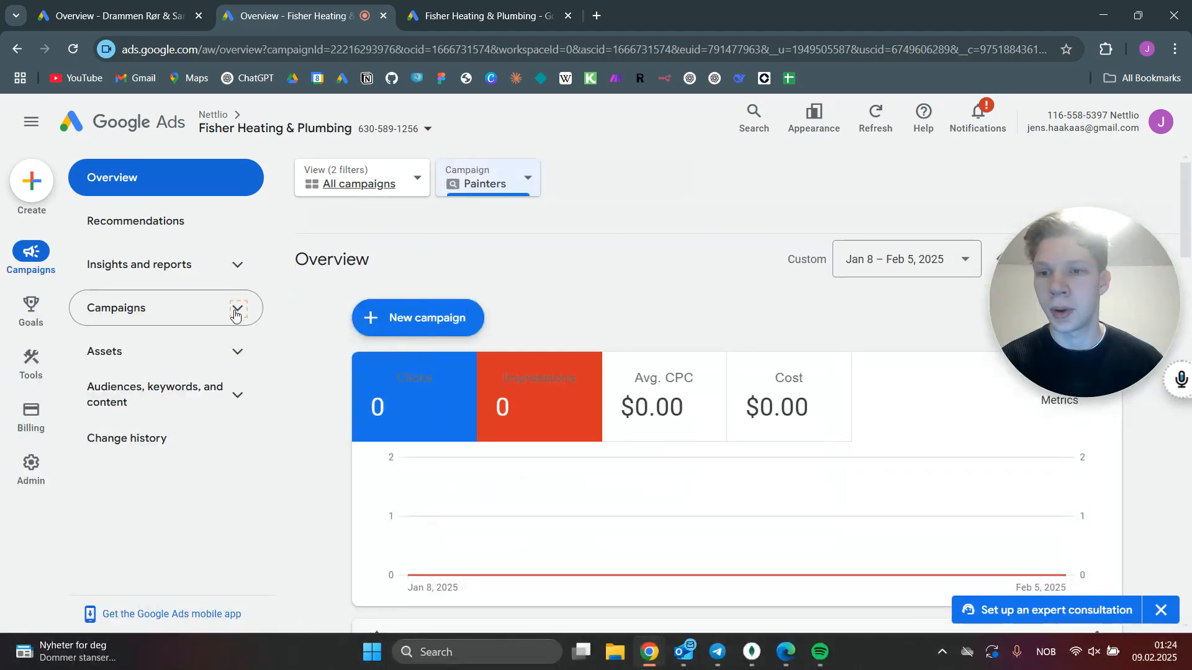
# Go to the campaigns table and open the settings of the Painters campaign.
pyautogui.click(235, 315)
pyautogui.click(170, 352)
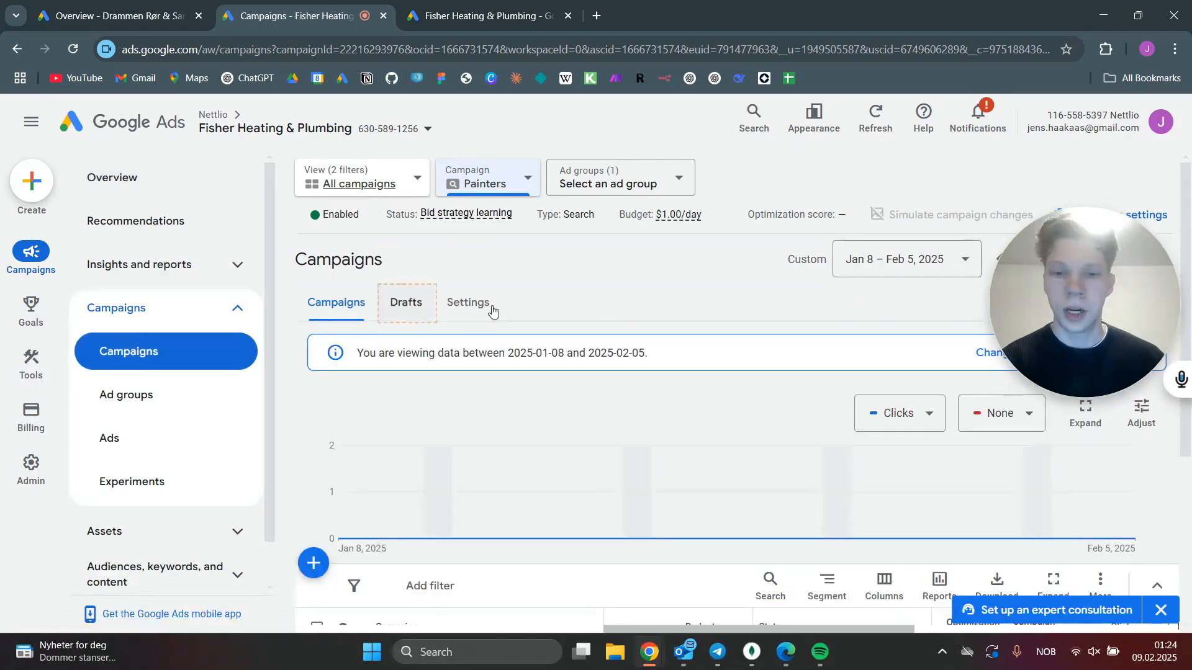
pyautogui.scroll(-4, 509, 312)
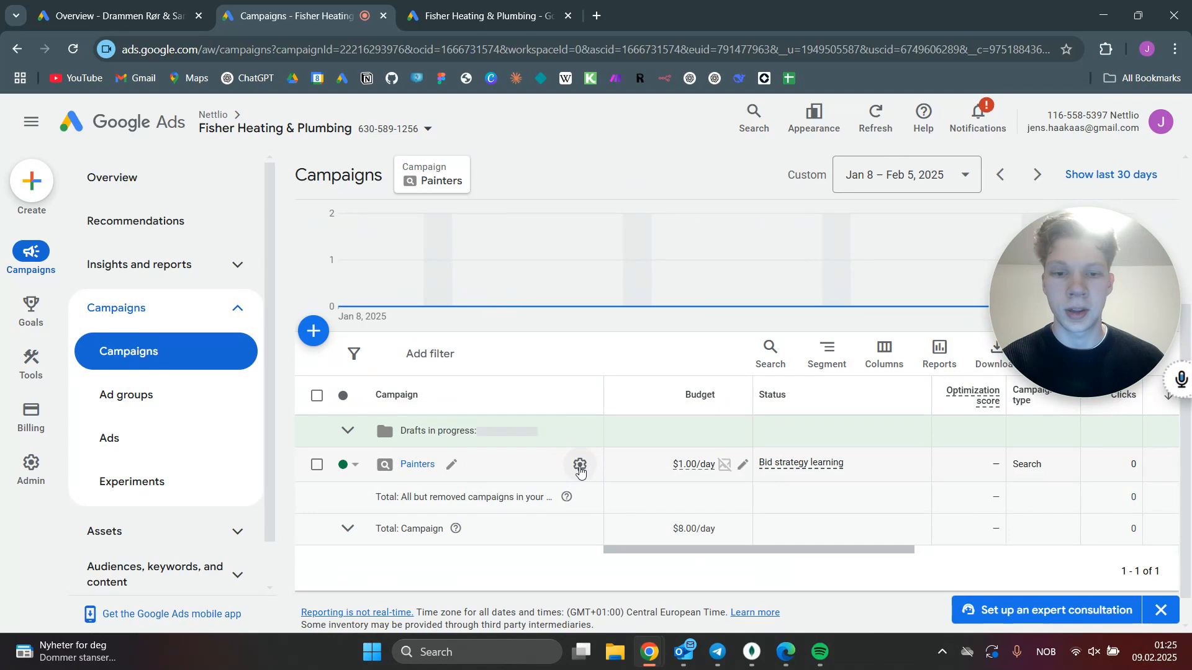
pyautogui.click(579, 466)
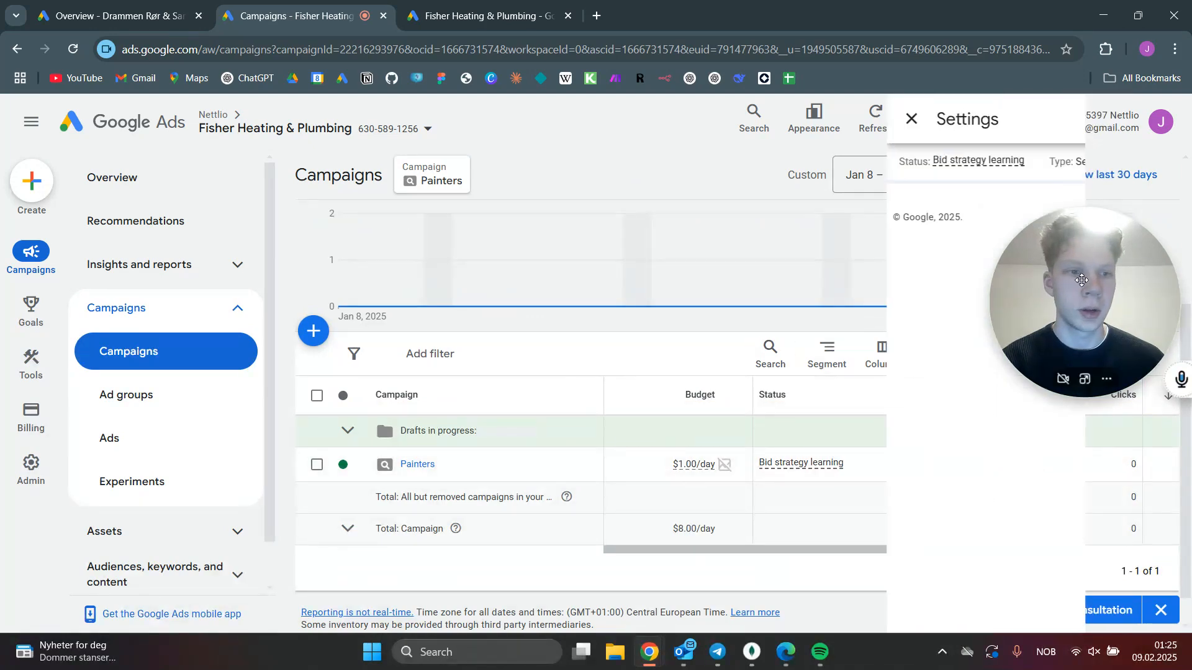
pyautogui.moveTo(1082, 281); pyautogui.dragTo(161, 430)
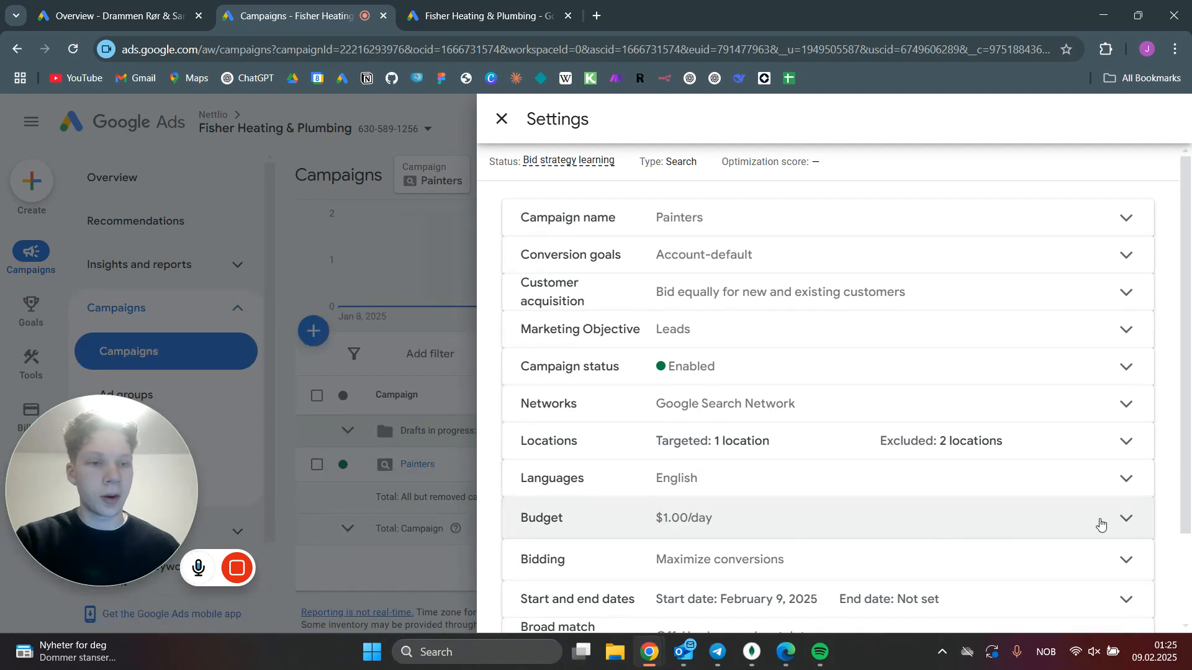
# Check the average daily budget in the Painters campaign settings.
pyautogui.click(1121, 520)
pyautogui.scroll(-4, 958, 481)
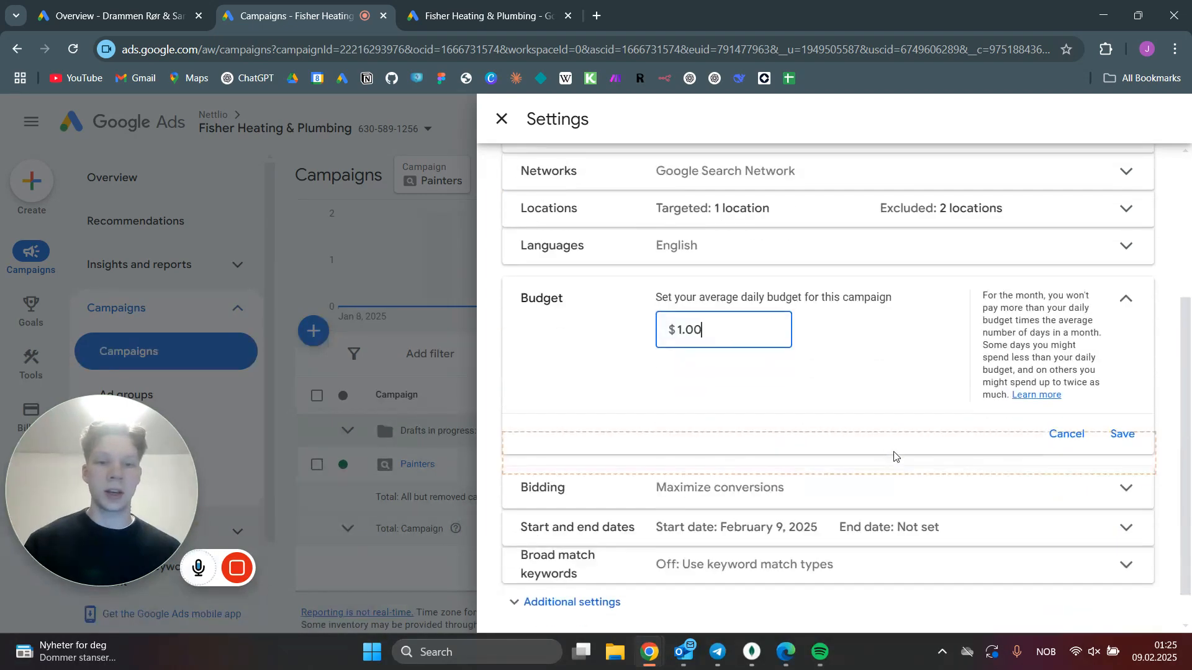
pyautogui.click(1133, 305)
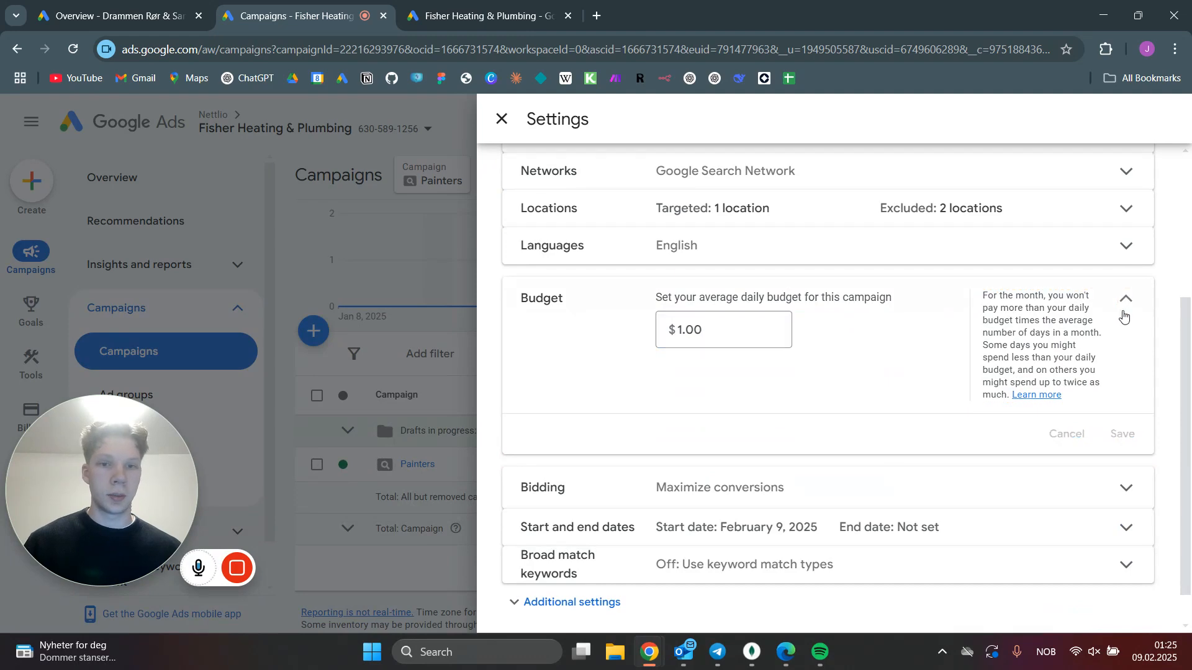
# Change the campaign's bid strategy to Manual CPC, save it, and close the settings.
pyautogui.click(1140, 452)
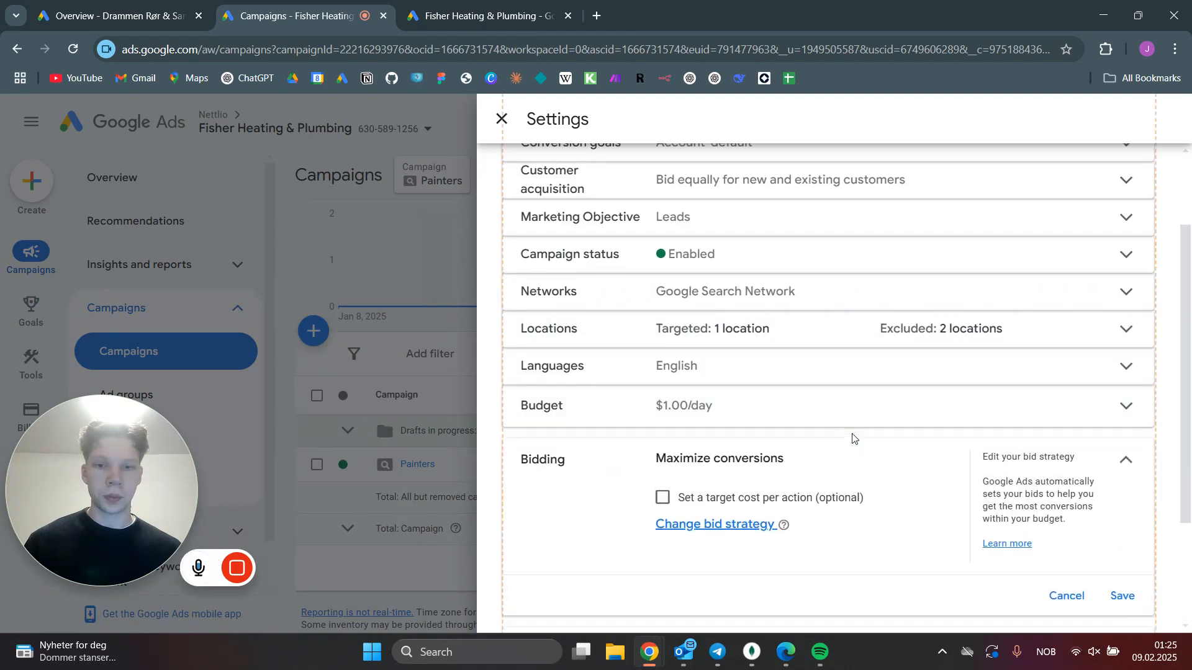
pyautogui.scroll(-2, 852, 439)
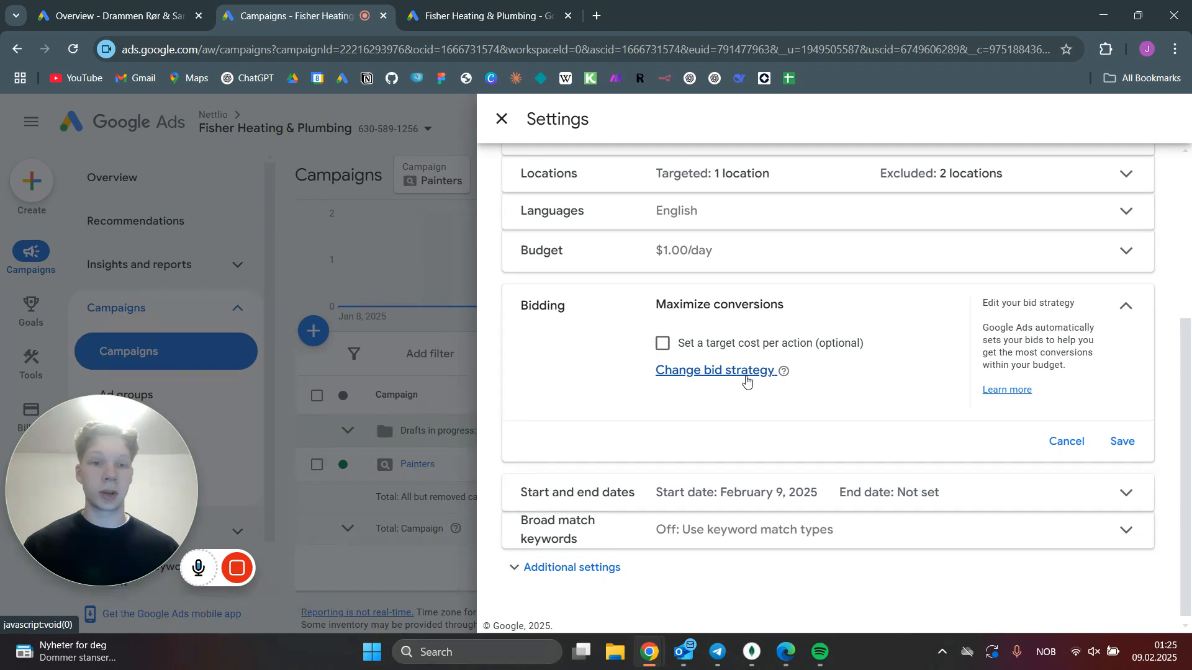
pyautogui.click(747, 372)
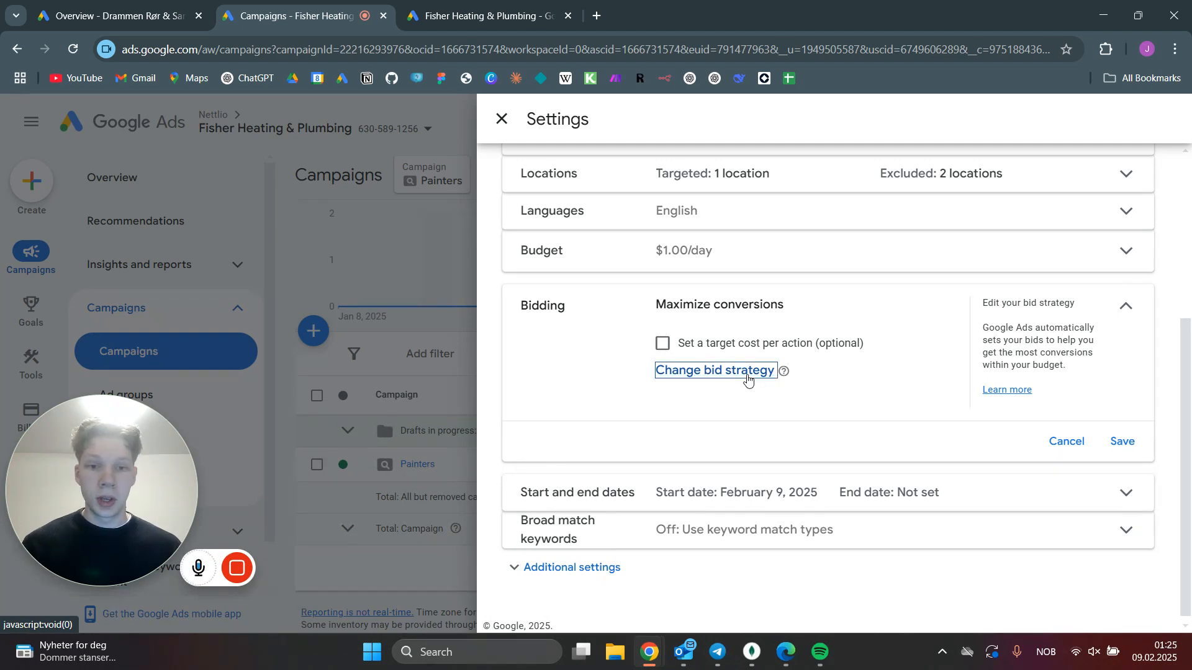
pyautogui.scroll(-1, 754, 323)
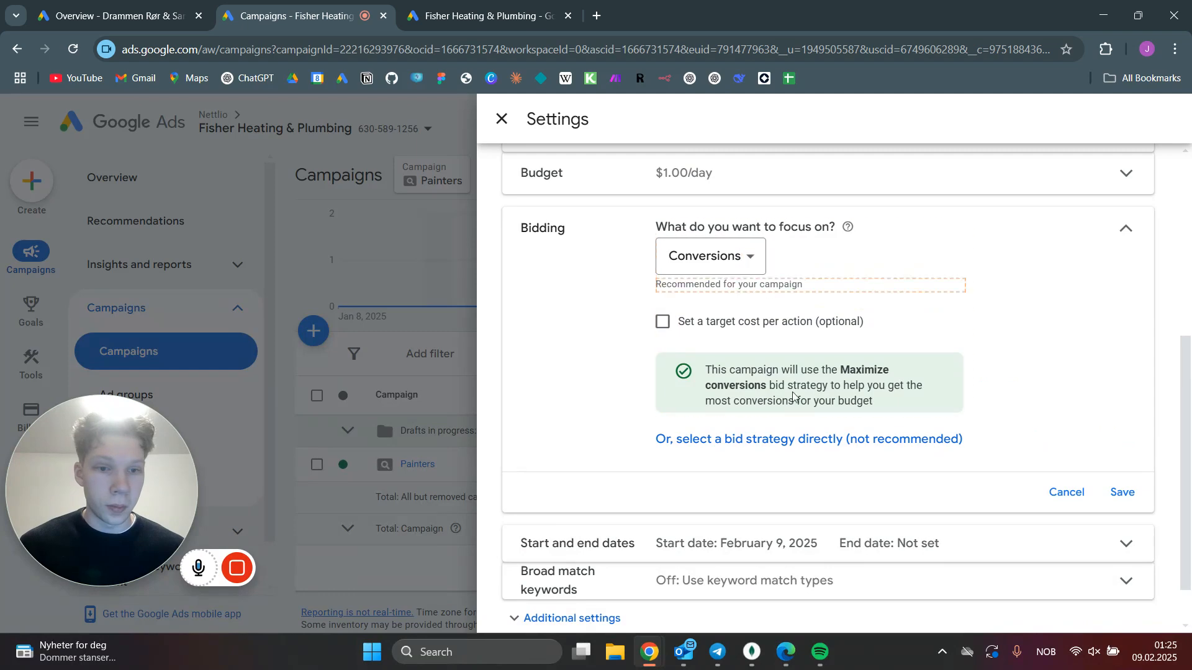
pyautogui.click(778, 442)
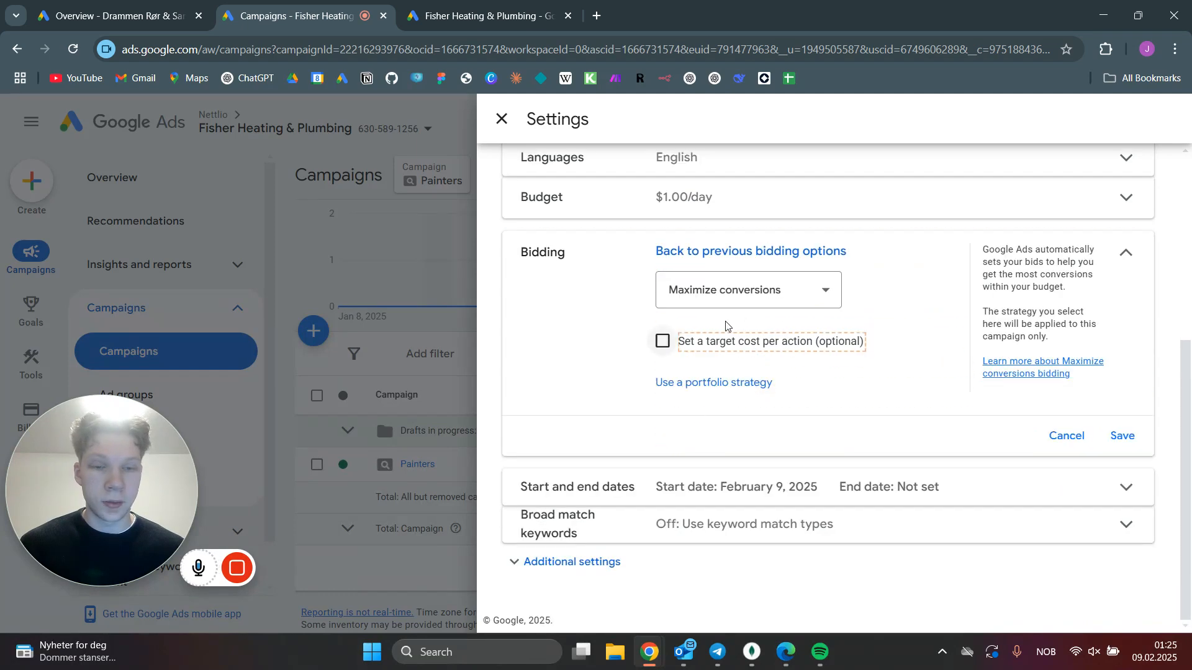
pyautogui.click(826, 291)
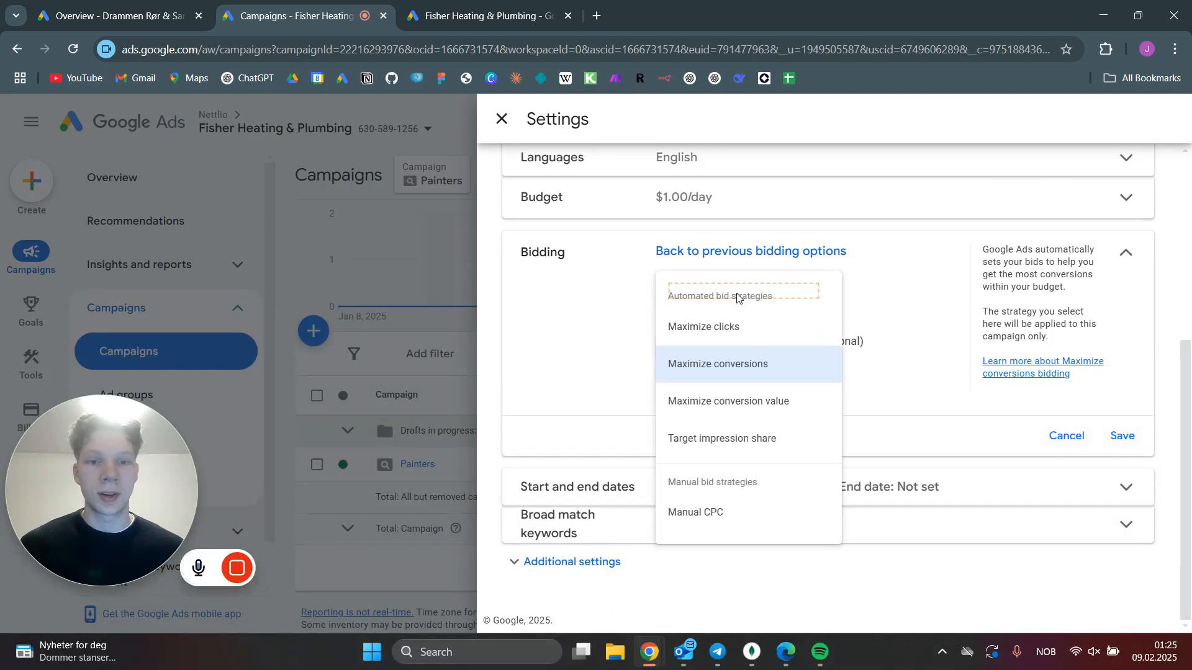
pyautogui.click(720, 513)
pyautogui.click(1121, 474)
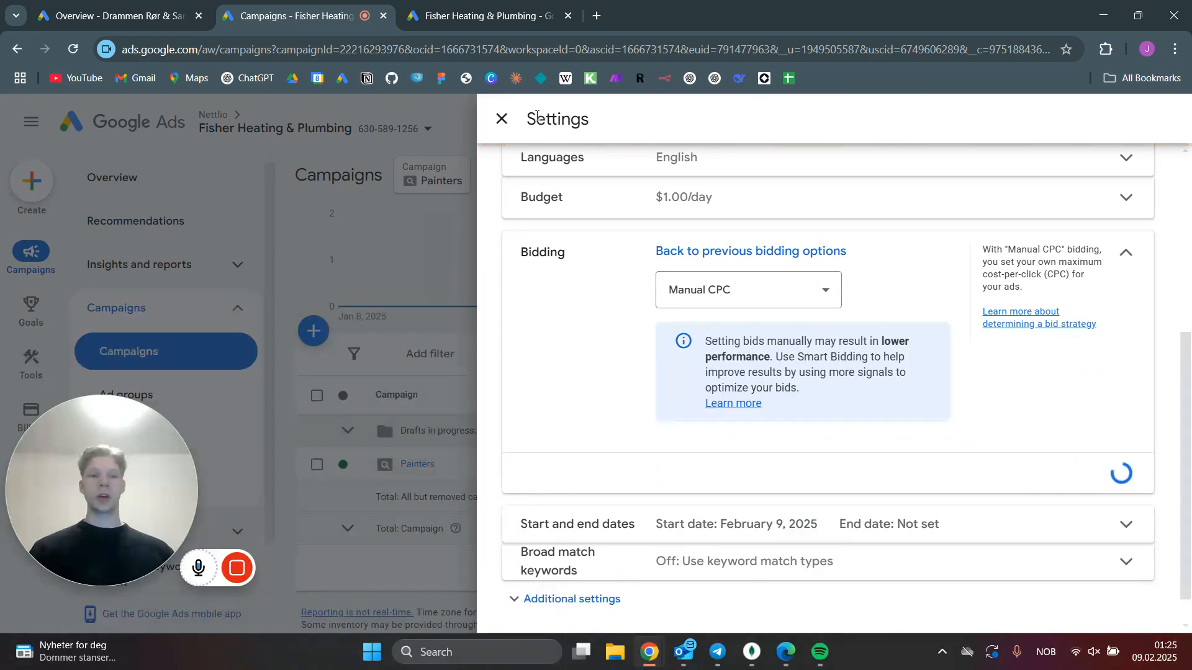
pyautogui.click(507, 126)
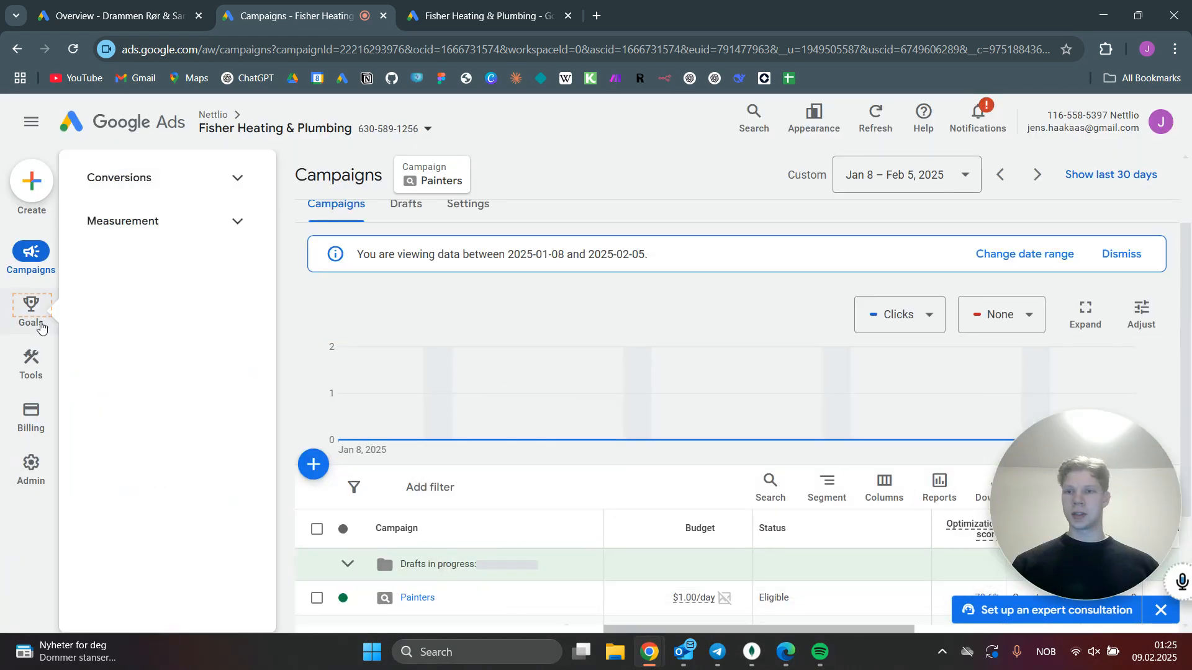
# Open Keyword Planner and start discovering new keywords.
pyautogui.moveTo(34, 360)
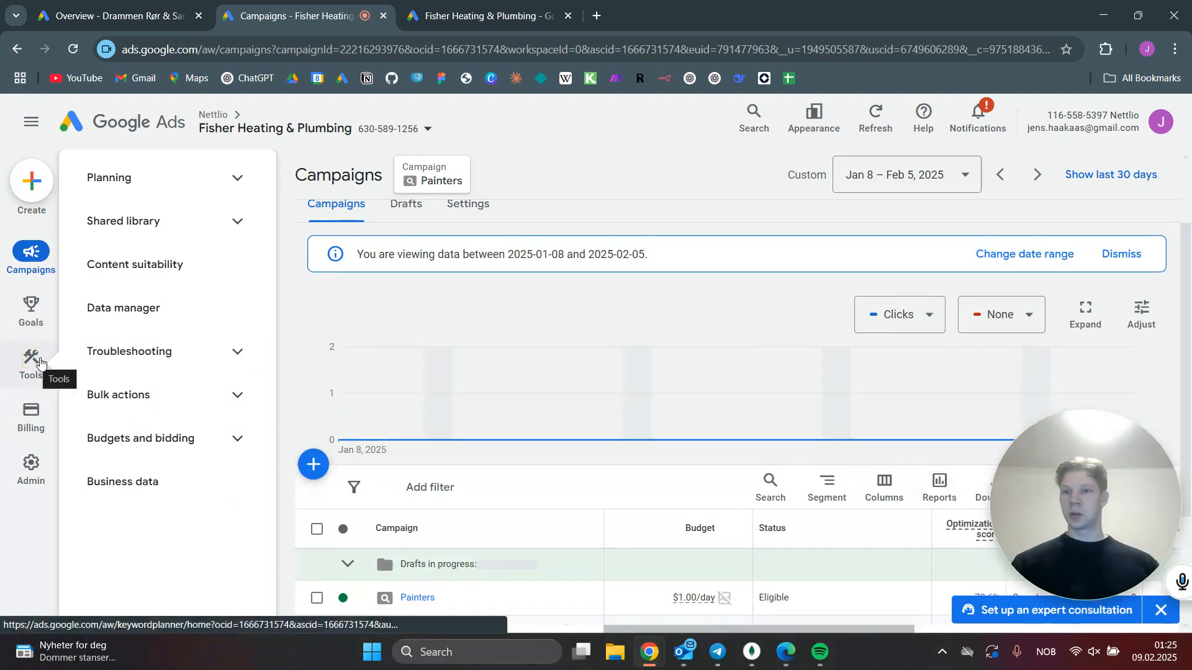
pyautogui.click(217, 188)
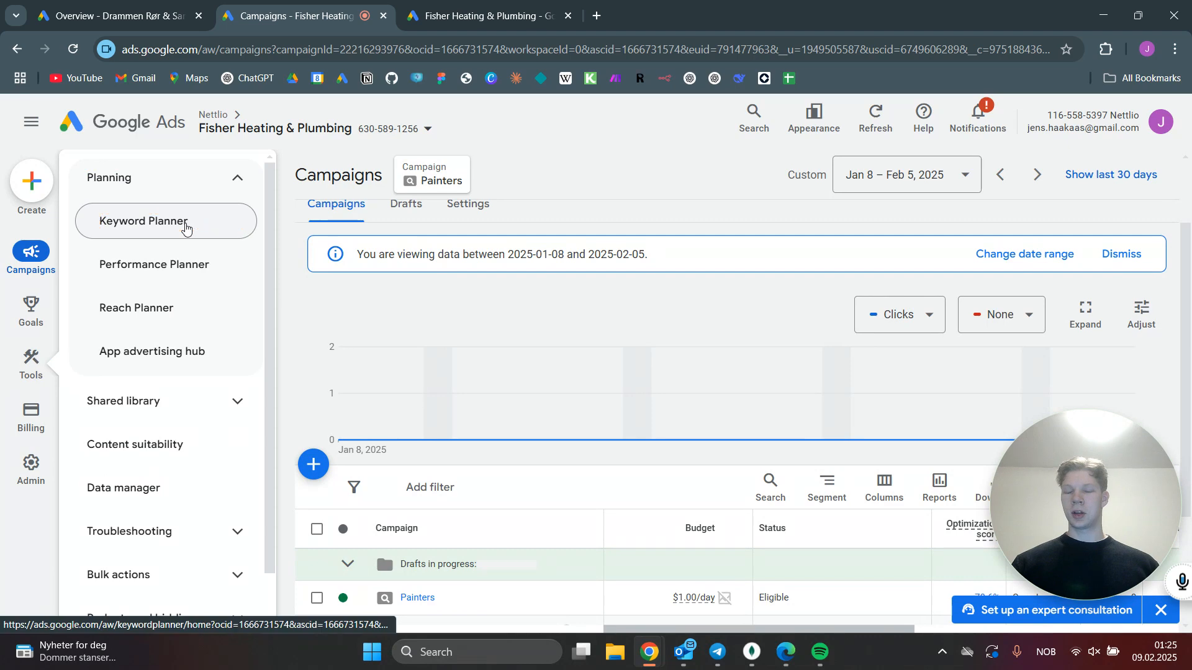
pyautogui.click(186, 225)
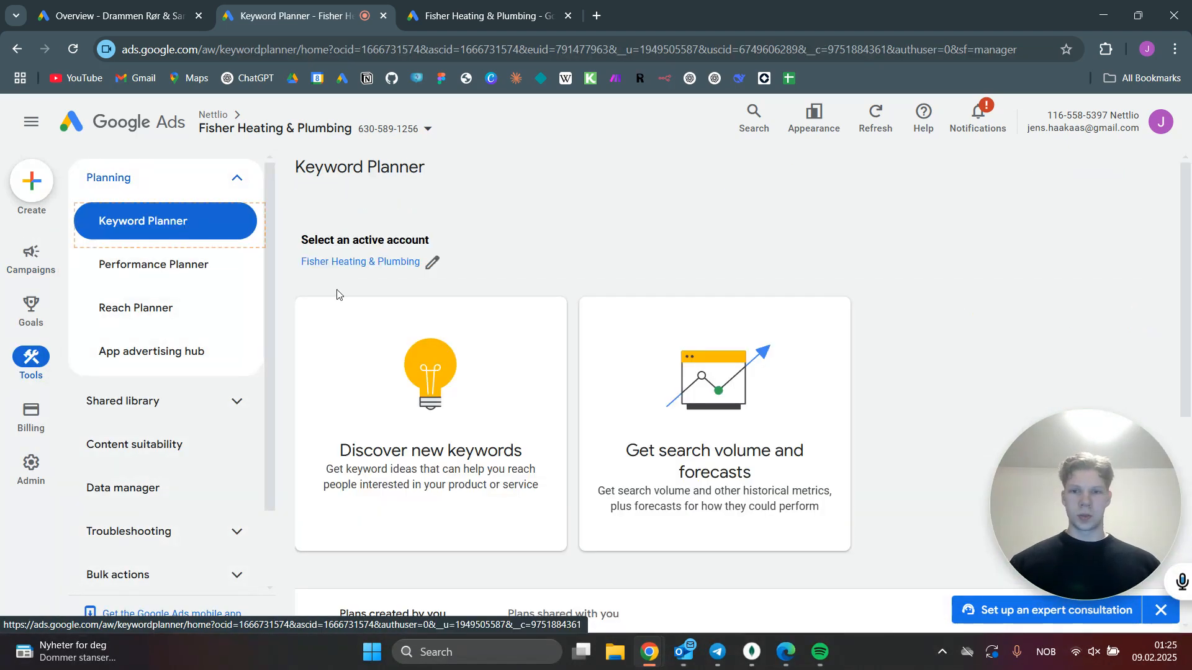
pyautogui.click(441, 425)
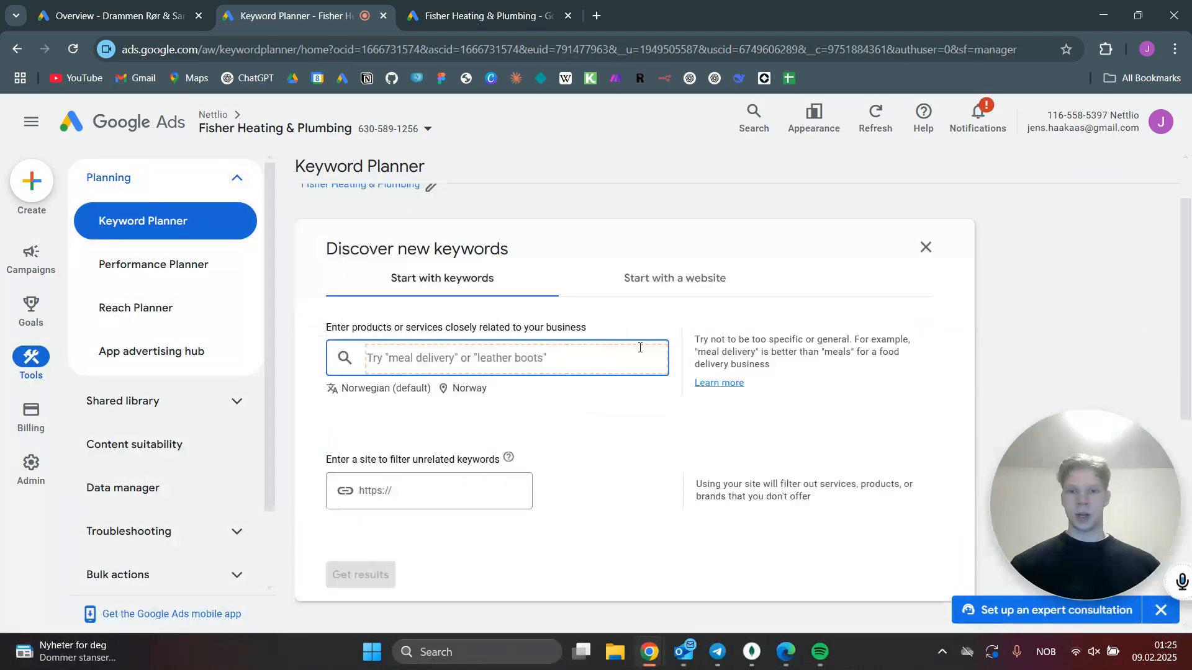
# Replace Norway with the Omaha NE, United States DMA region as the keyword search location and set the language to English.
pyautogui.click(465, 389)
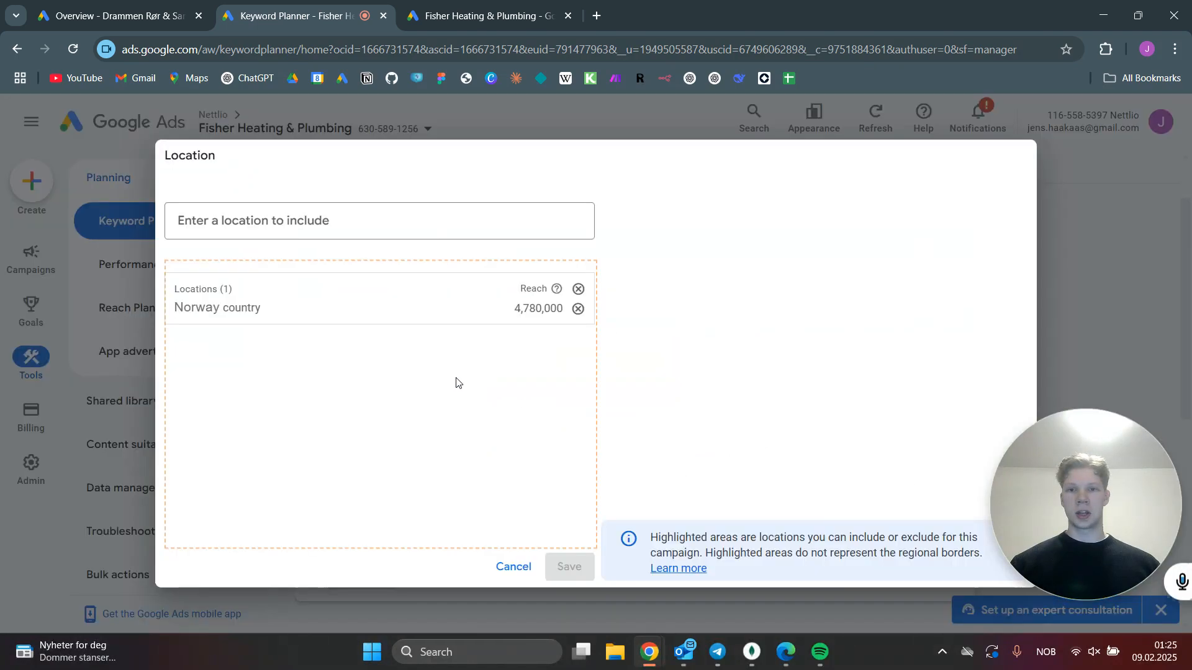
pyautogui.click(422, 226)
pyautogui.write('omaha')
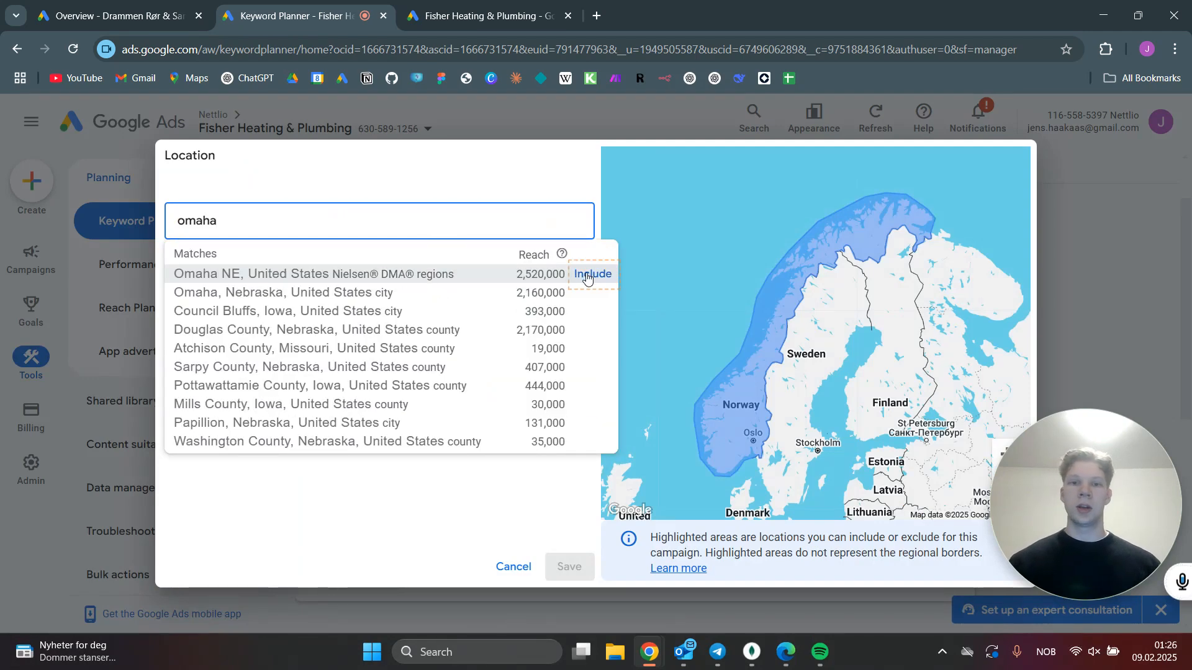
pyautogui.click(587, 276)
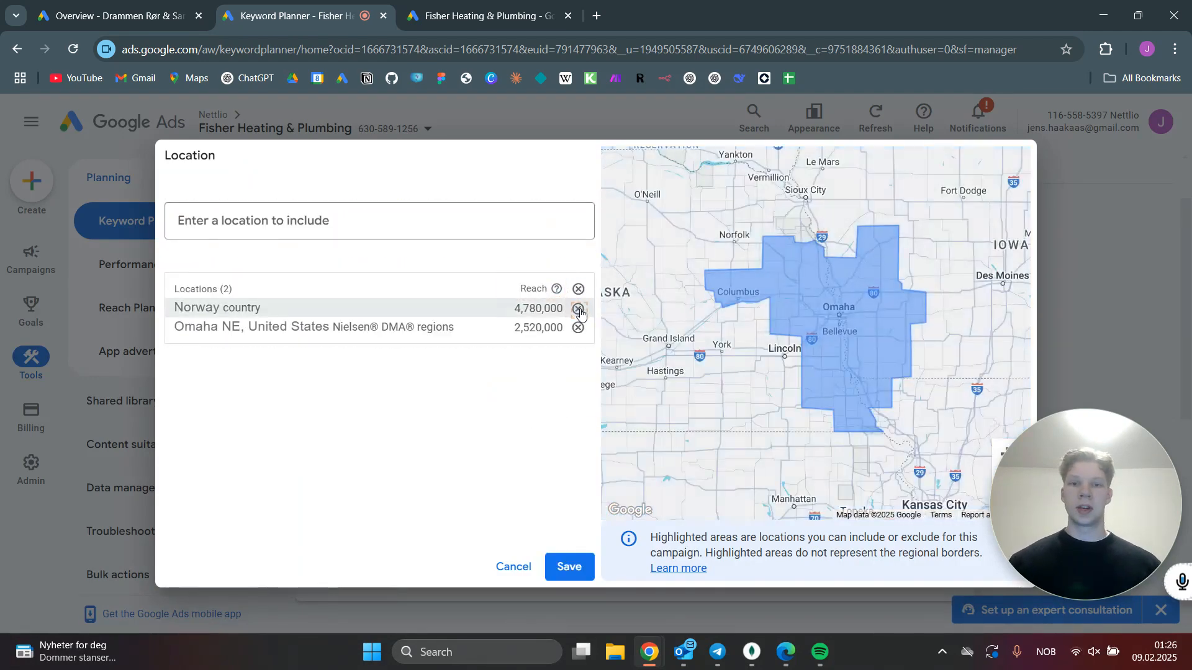
pyautogui.click(578, 308)
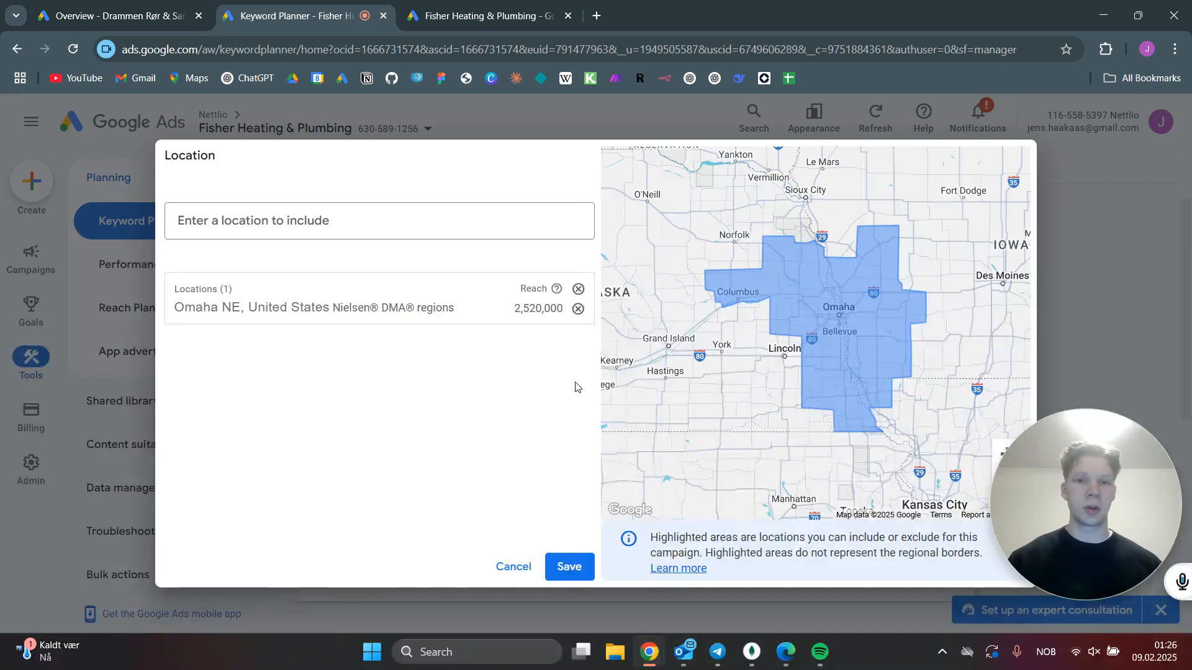
pyautogui.click(577, 572)
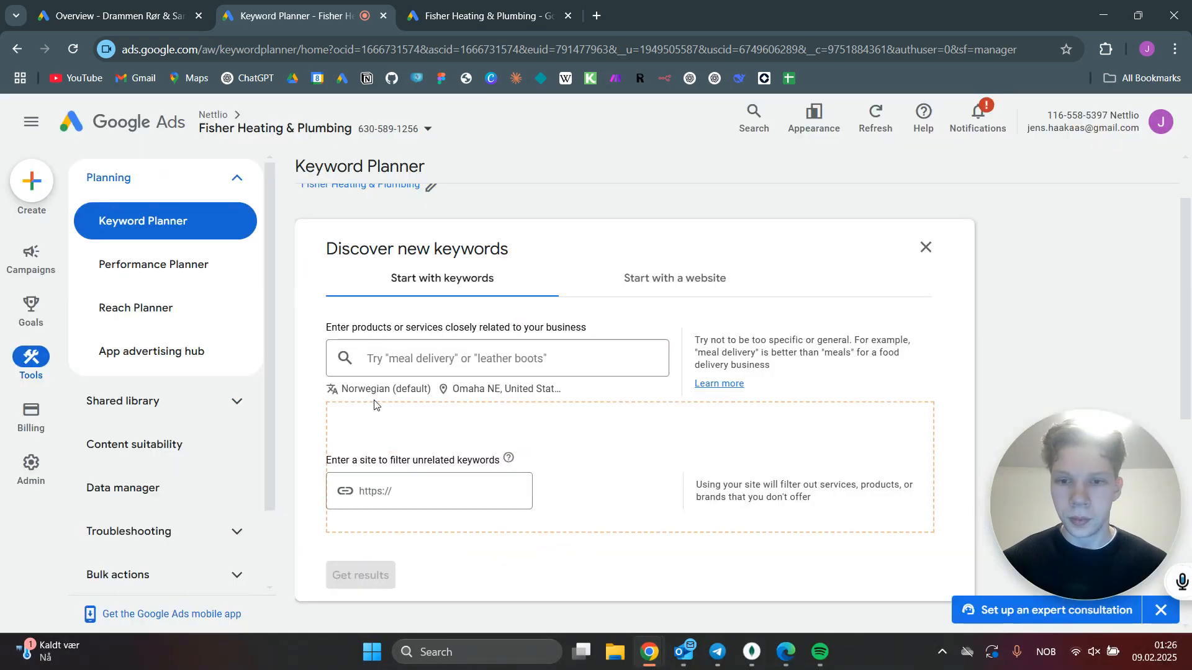
pyautogui.click(371, 390)
pyautogui.write('en')
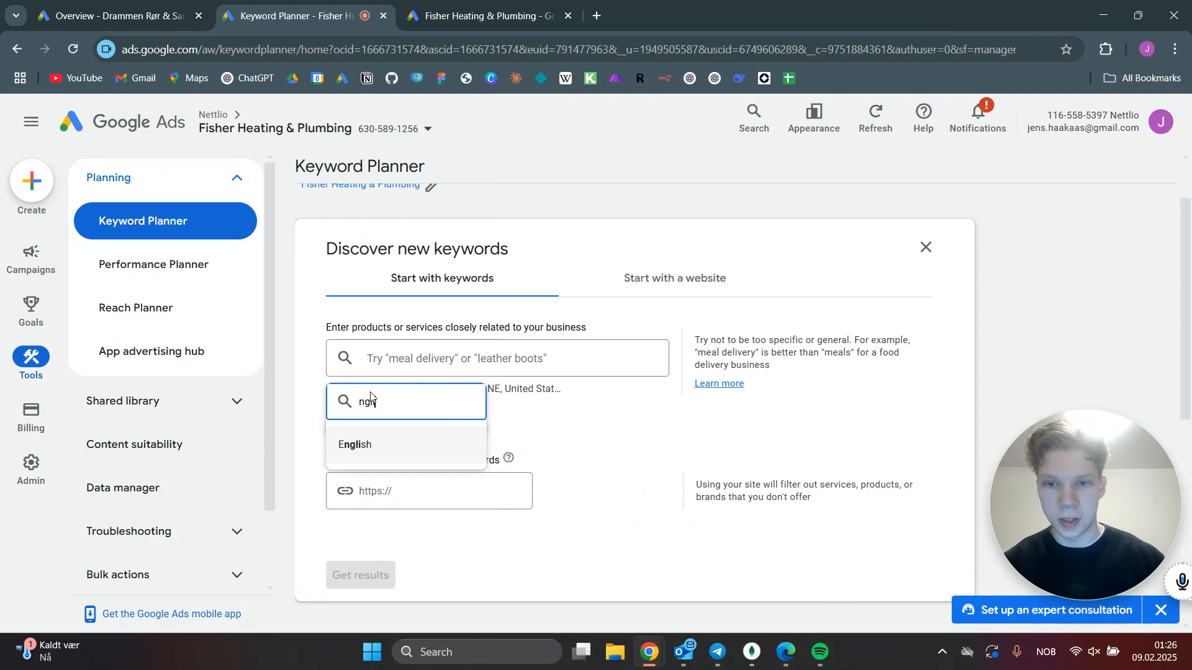
pyautogui.click(373, 447)
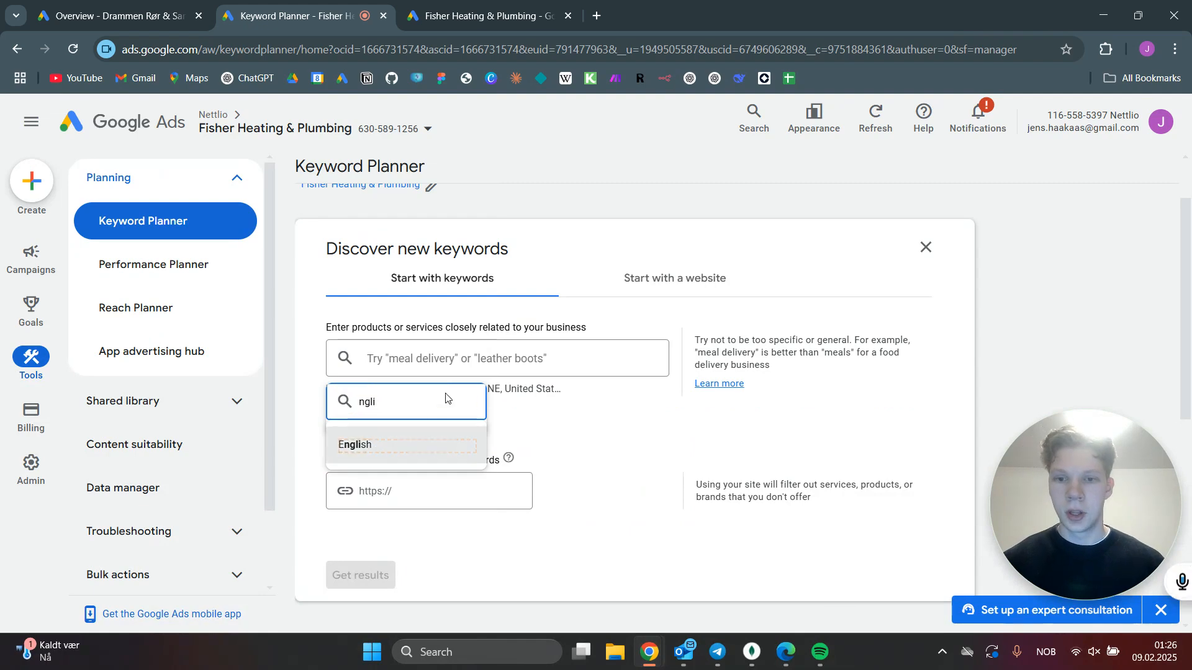
# Get keyword ideas for the term "painter" and dismiss the ad group list.
pyautogui.click(517, 359)
pyautogui.write('painter')
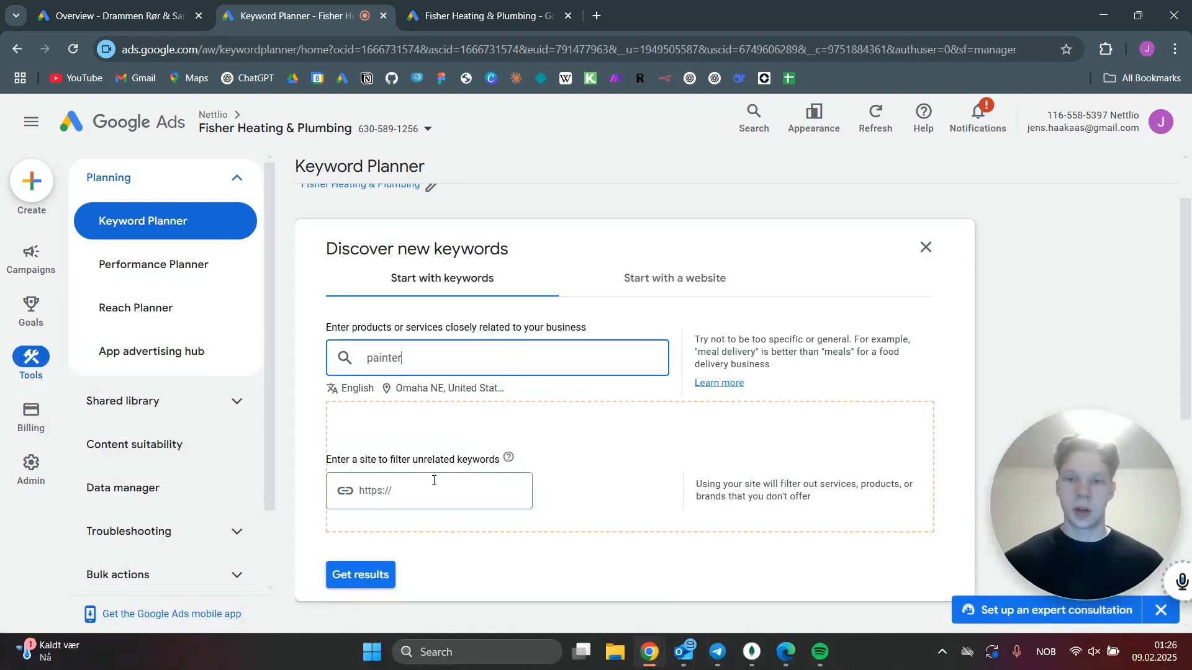
pyautogui.click(373, 577)
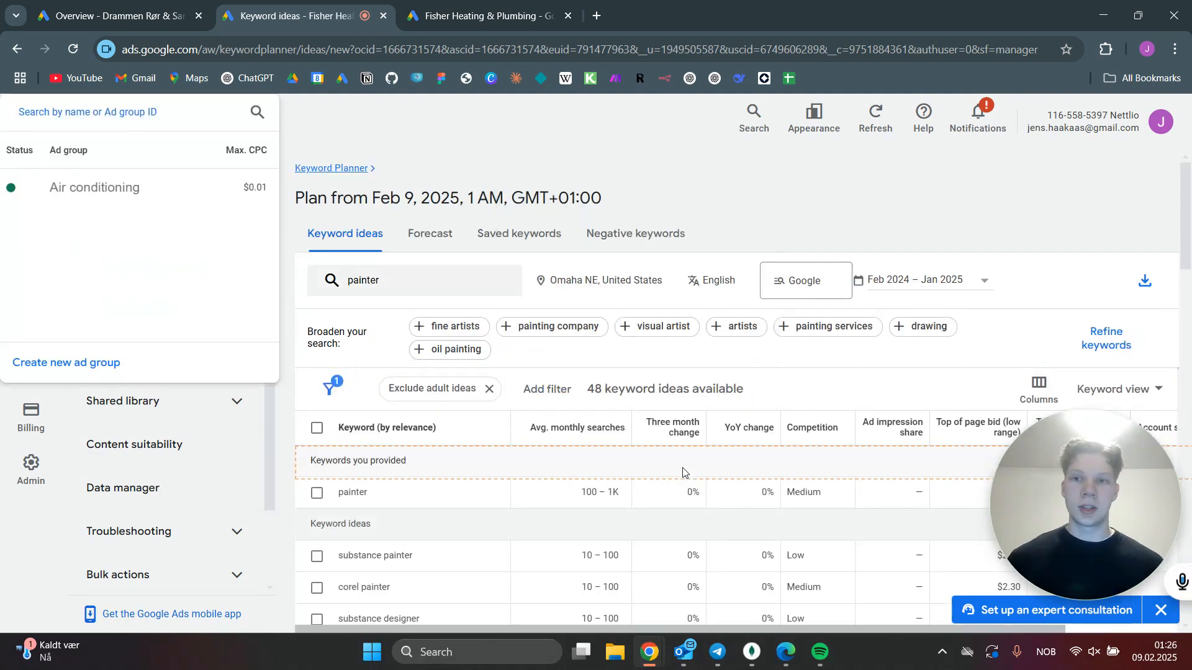
pyautogui.click(761, 204)
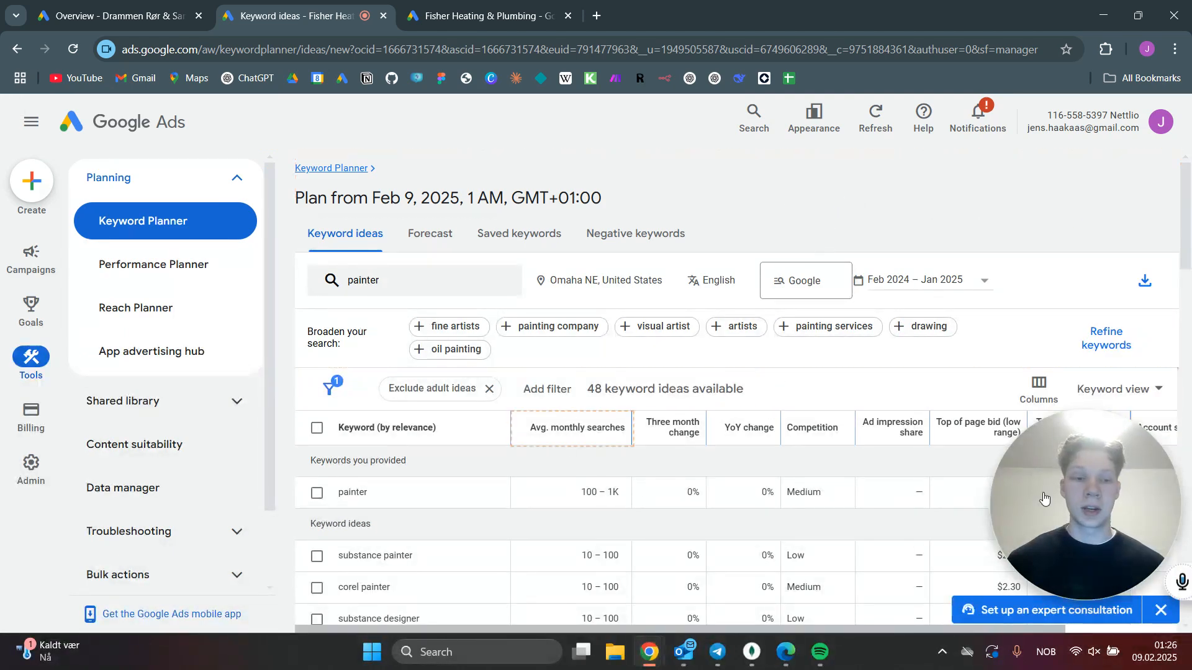
pyautogui.moveTo(822, 492)
pyautogui.mouseDown()
pyautogui.moveTo(289, 533)
pyautogui.moveTo(143, 518)
pyautogui.moveTo(149, 528)
pyautogui.mouseUp()
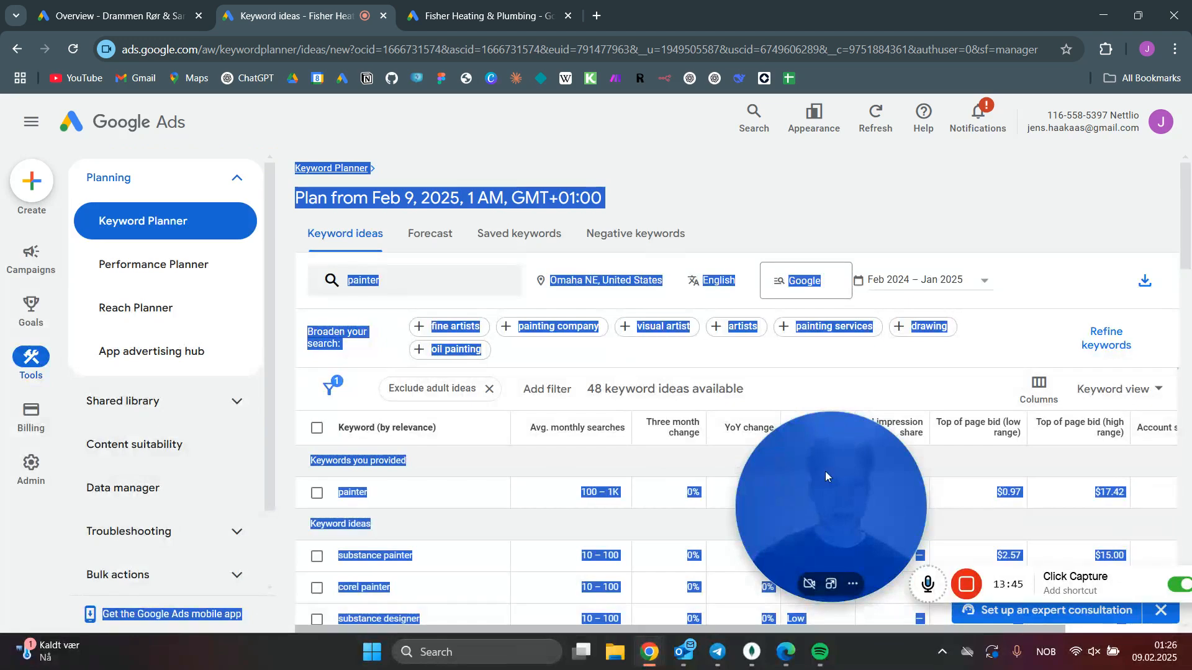
pyautogui.moveTo(825, 477); pyautogui.dragTo(445, 503)
pyautogui.moveTo(61, 520); pyautogui.dragTo(172, 523)
pyautogui.click(171, 523)
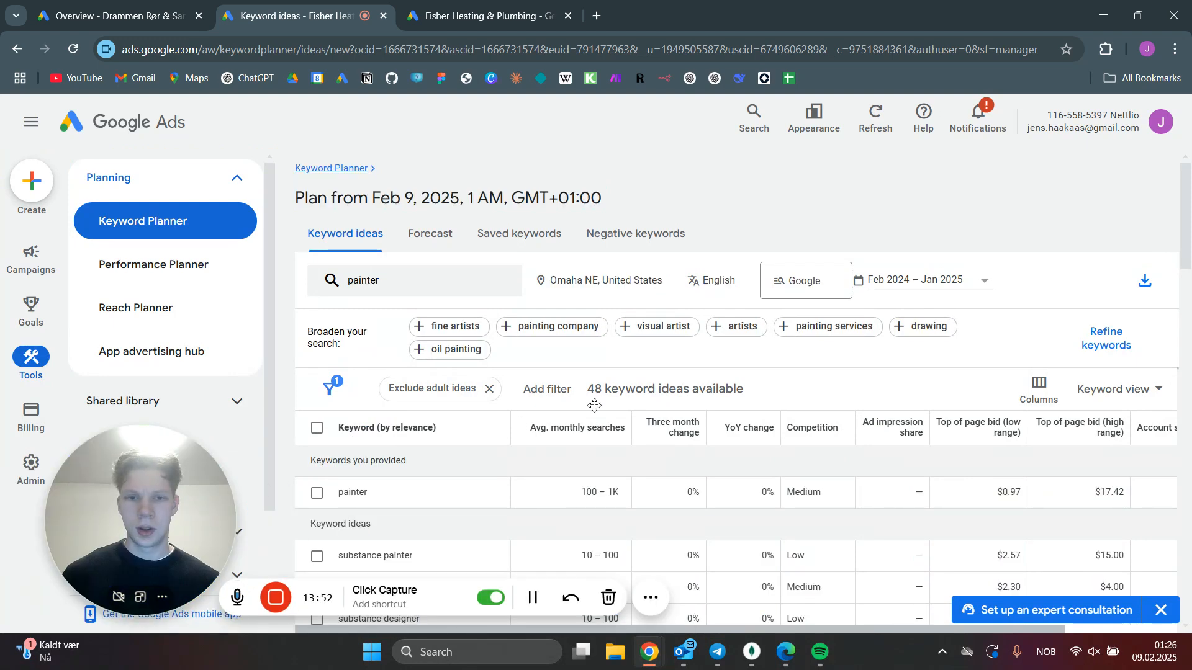
# Select the keyword ideas "painter" and "corel painter" in the list.
pyautogui.moveTo(978, 435)
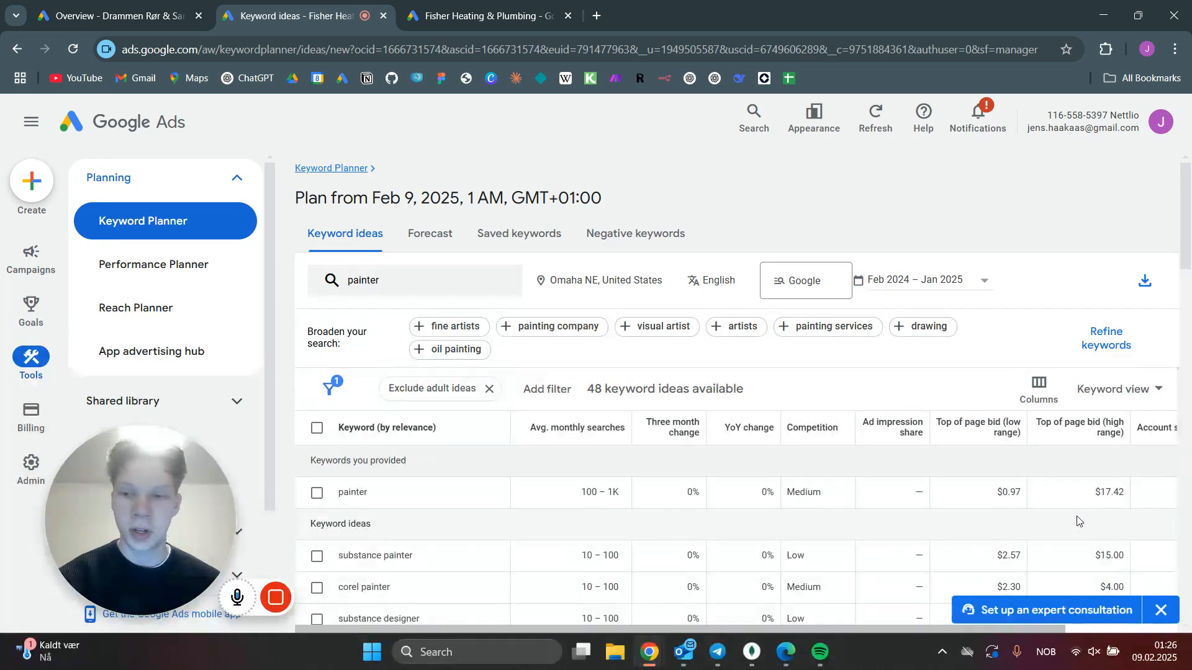
pyautogui.scroll(-3, 1080, 522)
pyautogui.scroll(3, 1036, 488)
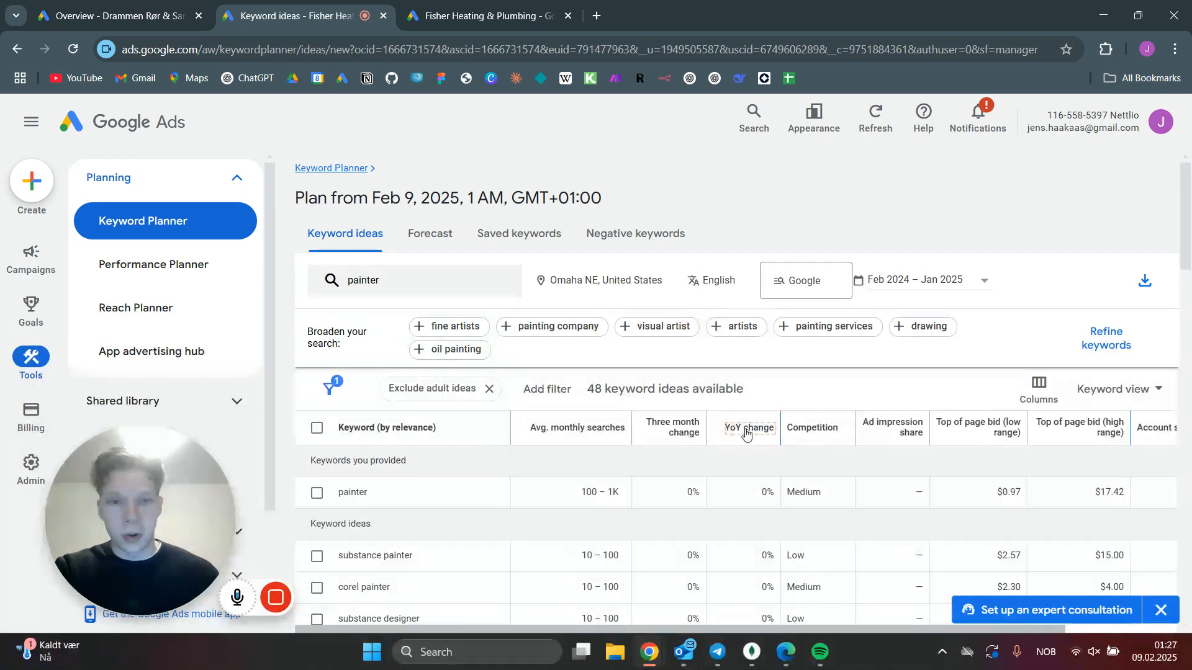
pyautogui.scroll(-3, 511, 460)
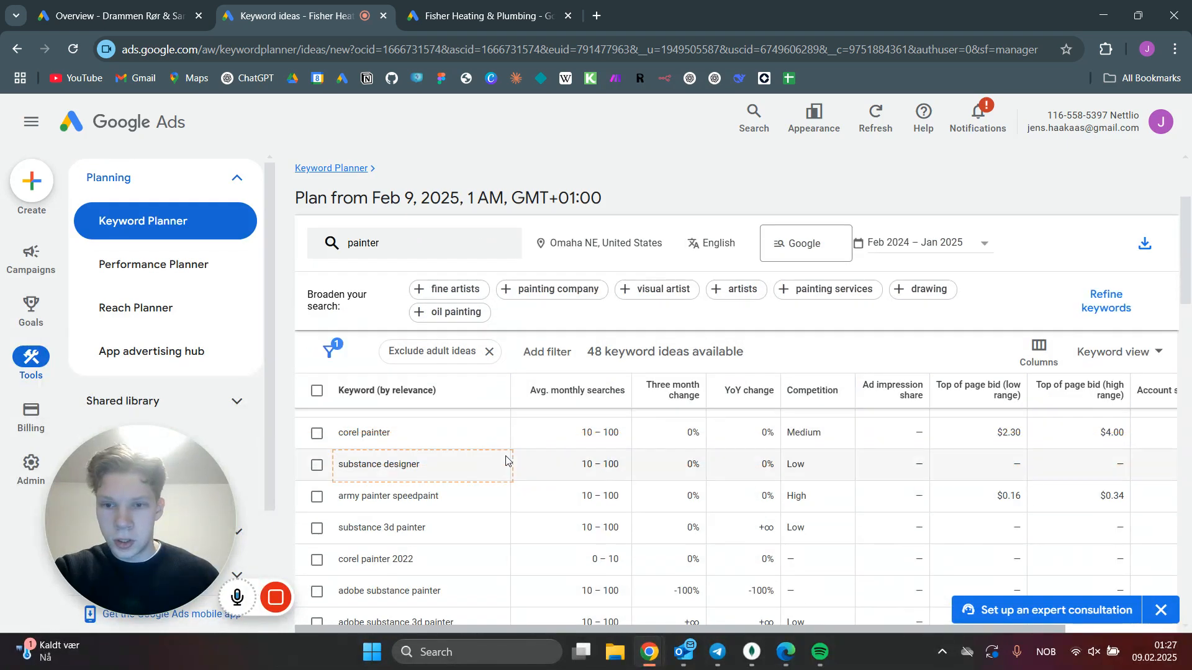
pyautogui.scroll(3, 506, 458)
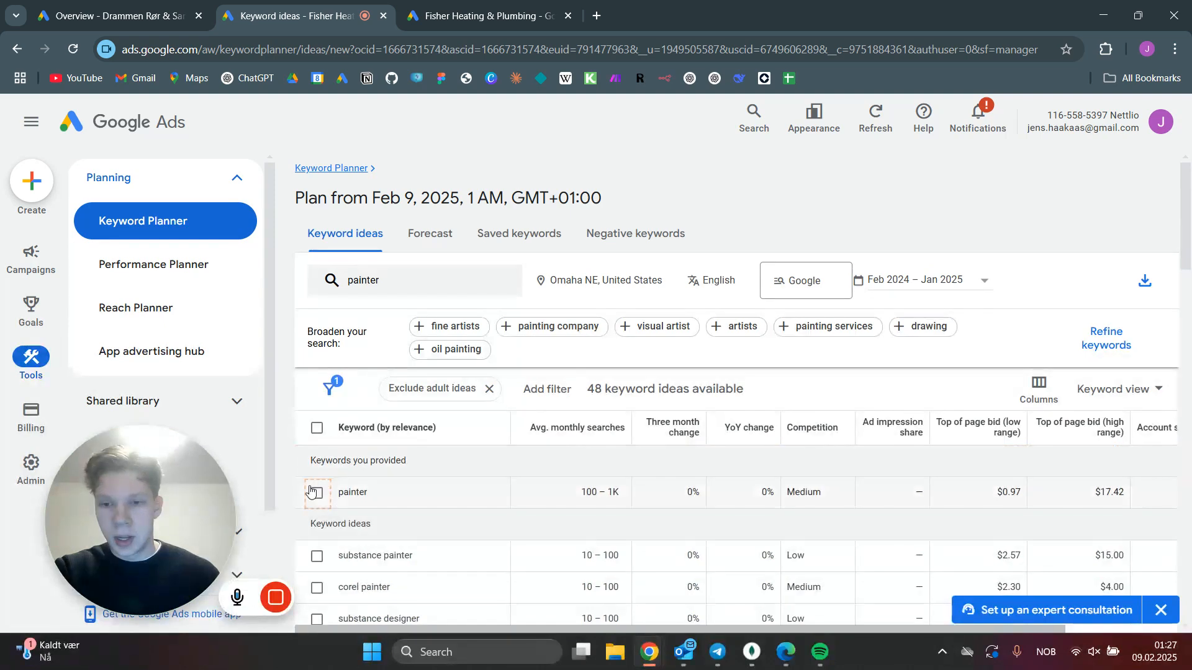
pyautogui.click(317, 495)
pyautogui.scroll(-3, 395, 459)
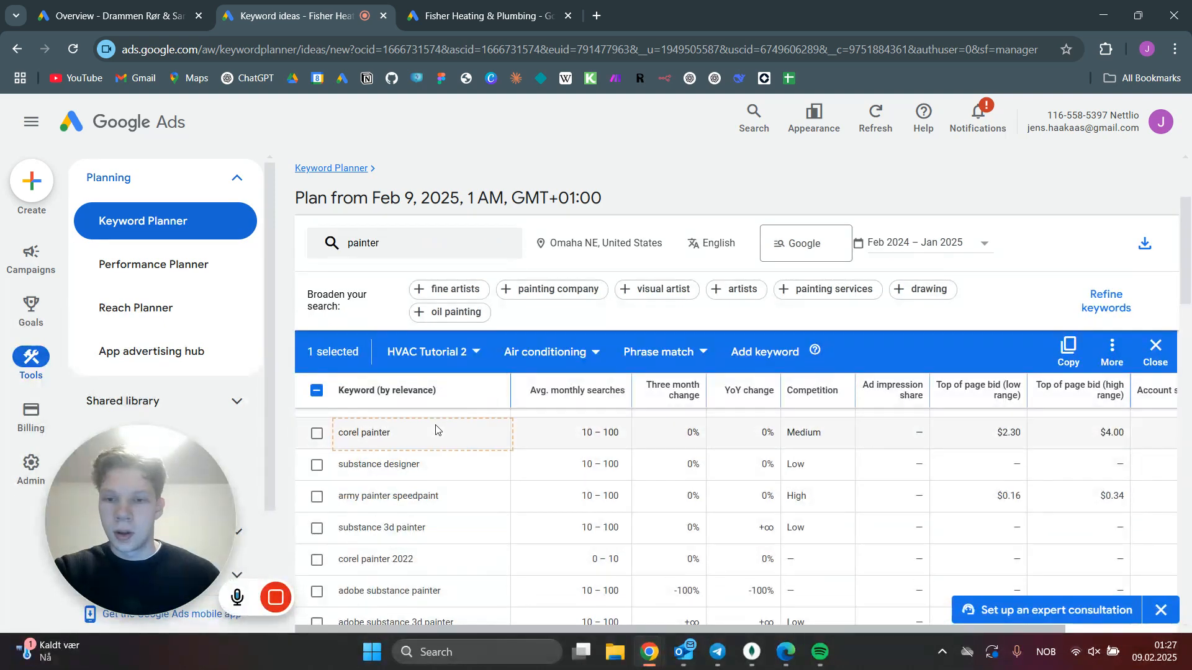
pyautogui.click(317, 434)
pyautogui.click(317, 466)
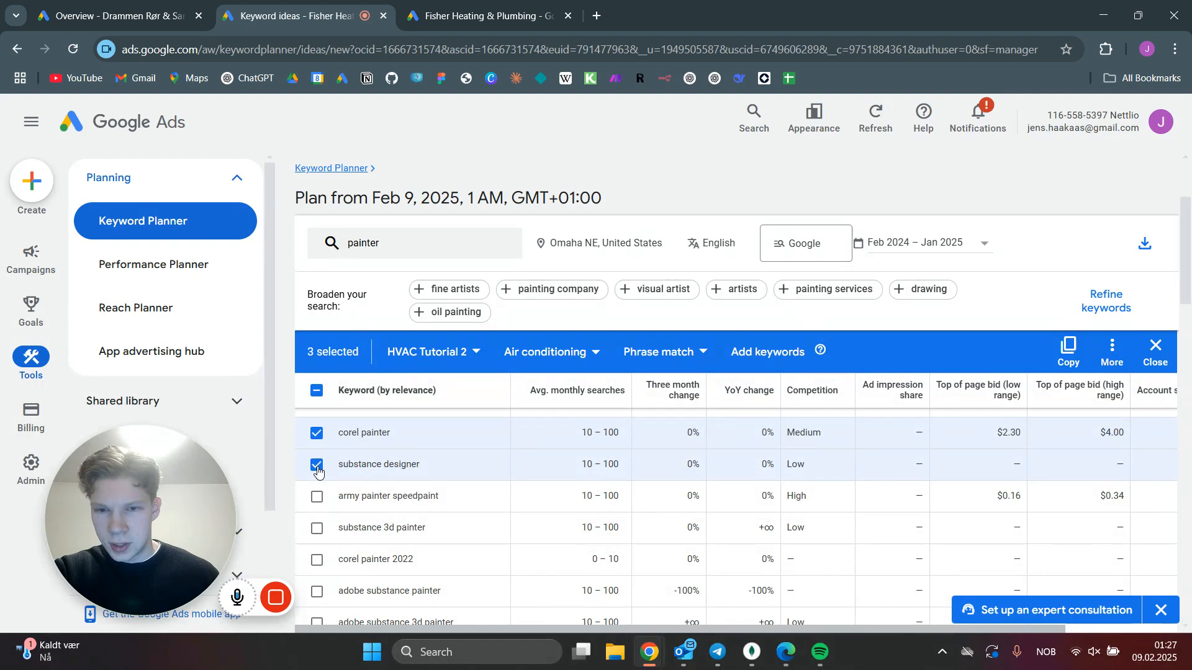
pyautogui.click(317, 467)
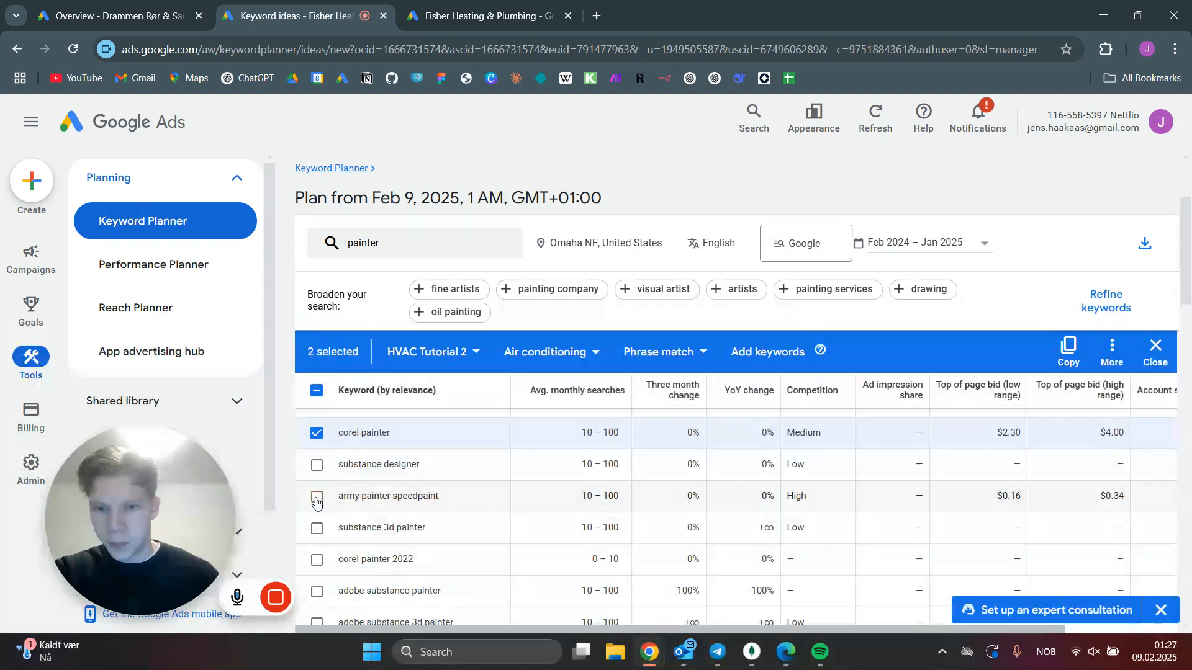
# Also select the keyword ideas "army painter speedpaint" and "substance 3d painter".
pyautogui.click(317, 497)
pyautogui.scroll(-3, 320, 490)
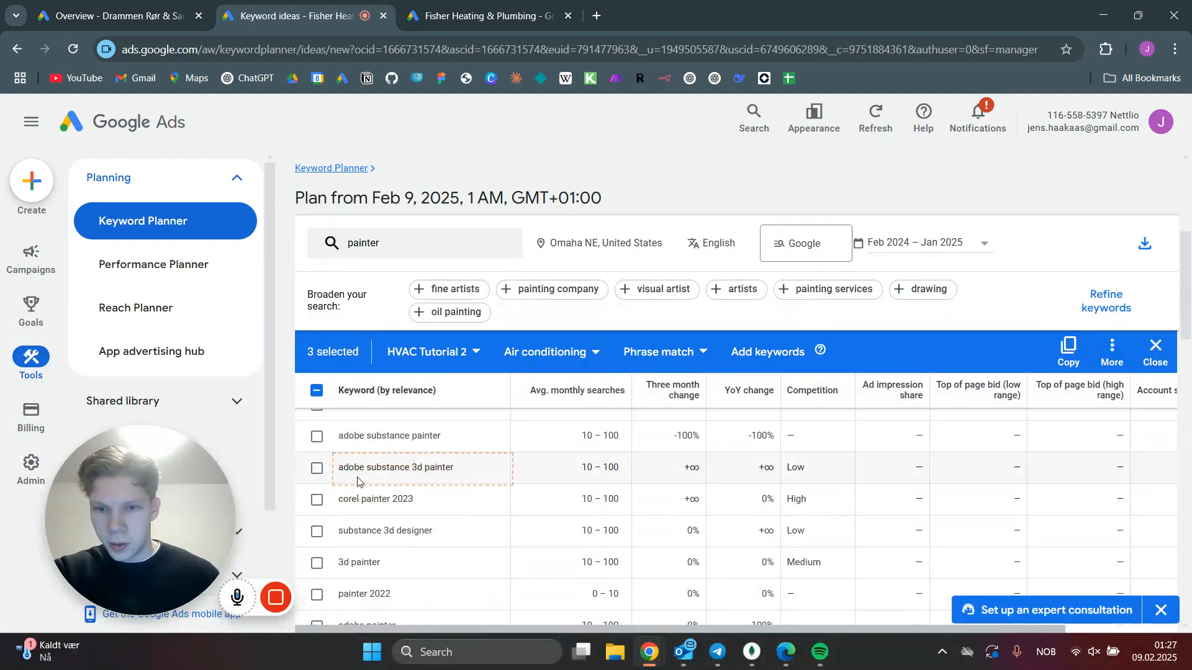
pyautogui.scroll(2, 335, 466)
pyautogui.click(317, 452)
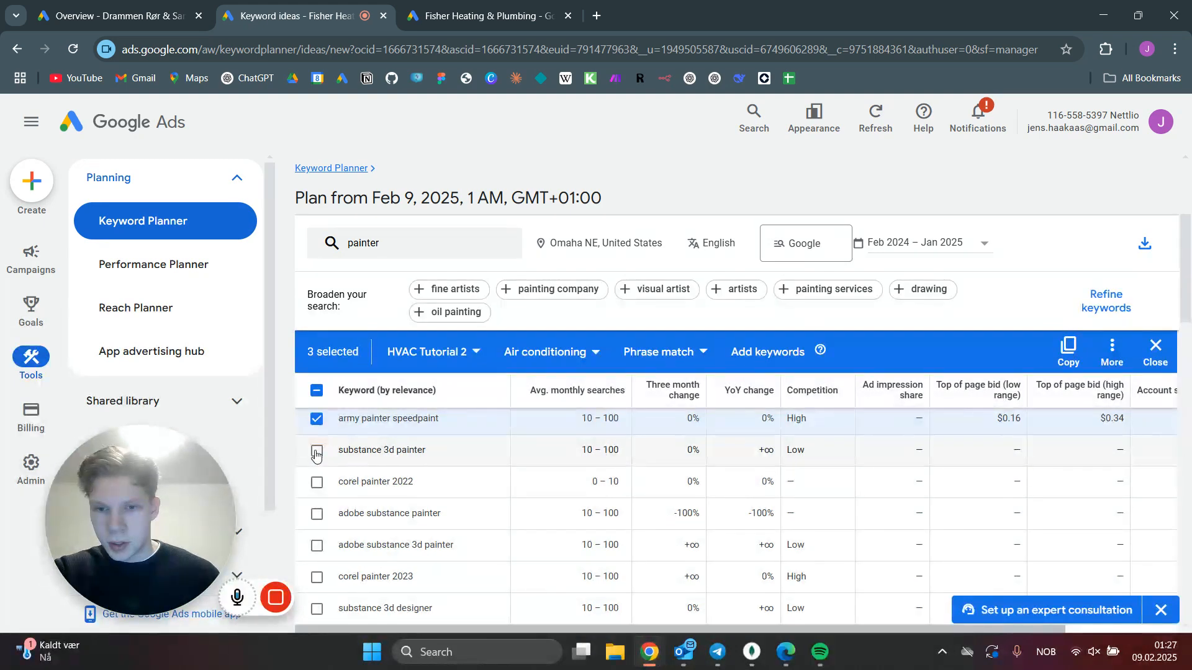
pyautogui.click(318, 485)
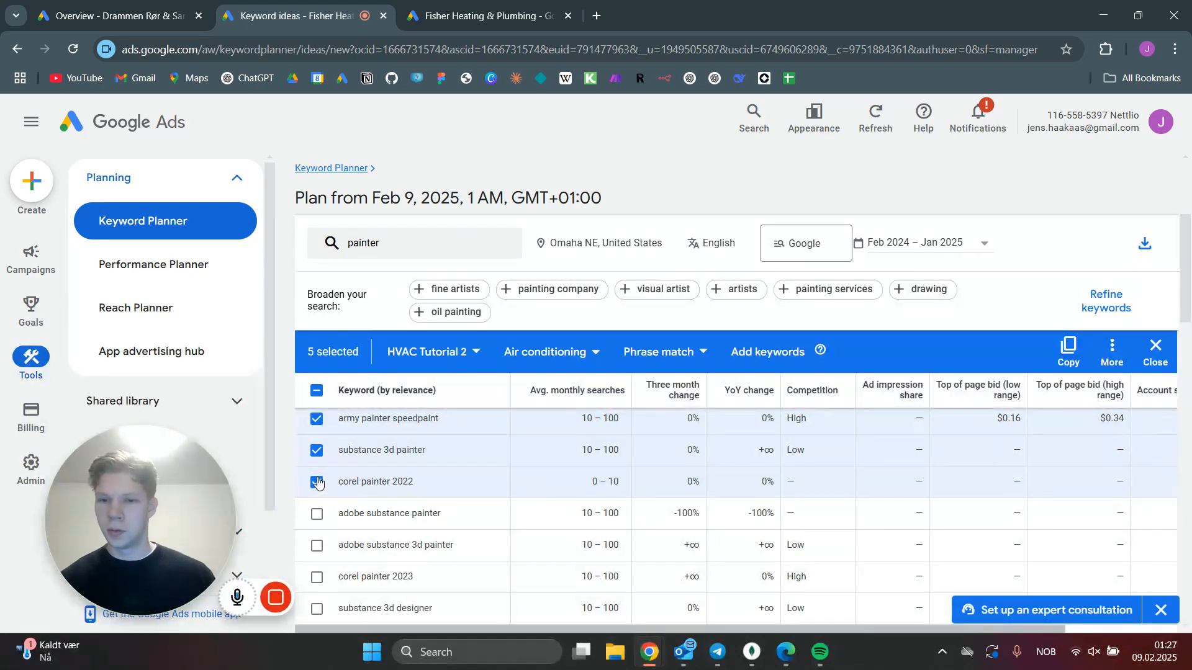
pyautogui.click(318, 483)
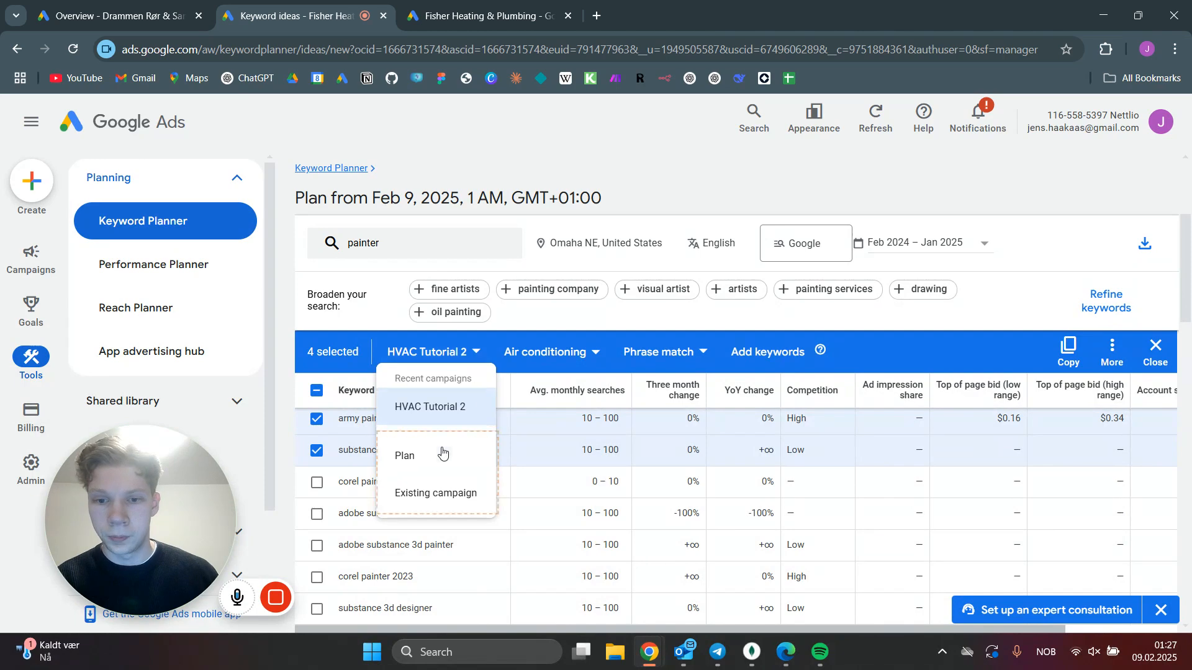
# Set the existing Painters campaign and its Painters ad group as the destination for the selected keywords.
pyautogui.click(435, 494)
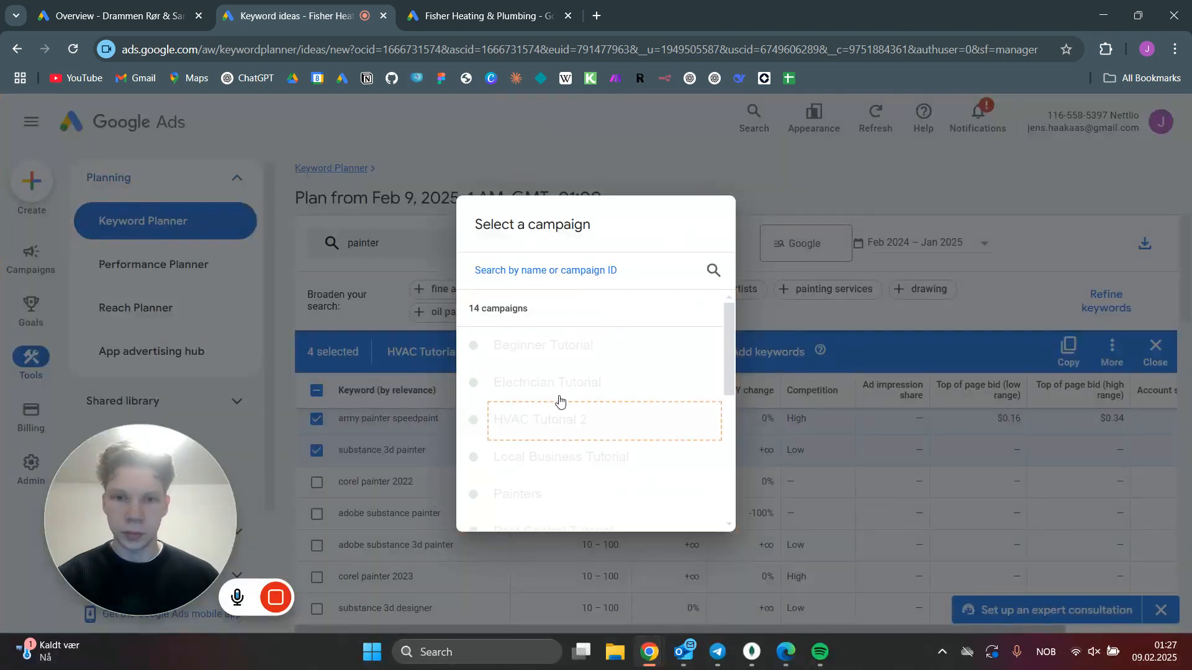
pyautogui.scroll(-1, 600, 414)
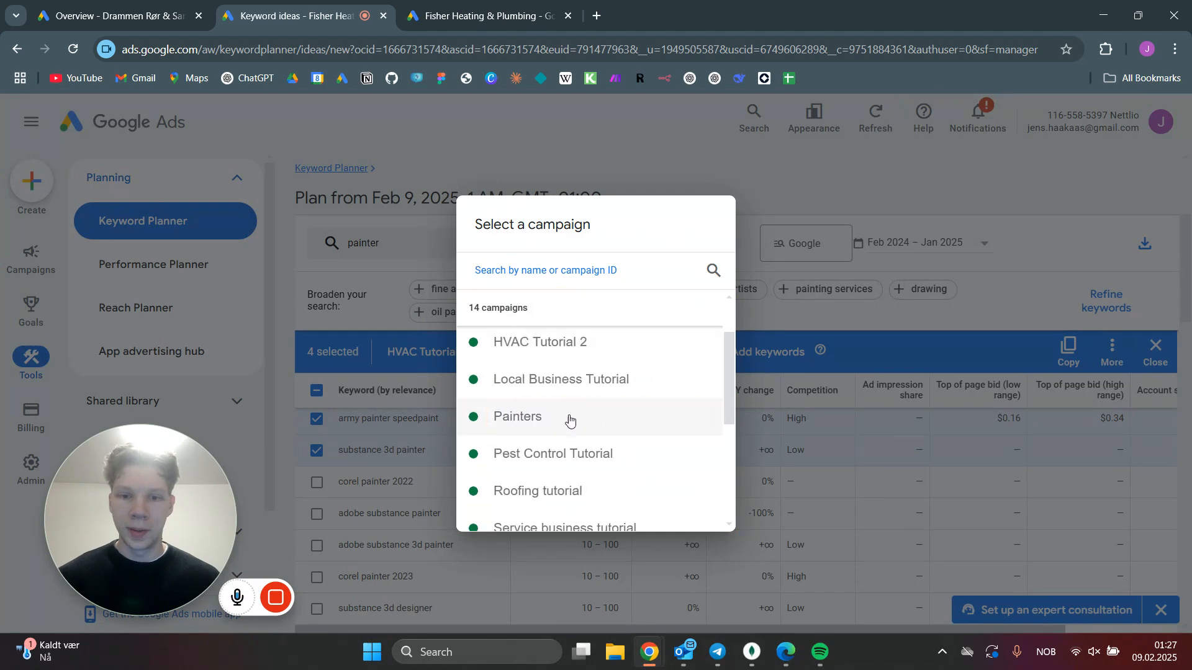
pyautogui.click(569, 418)
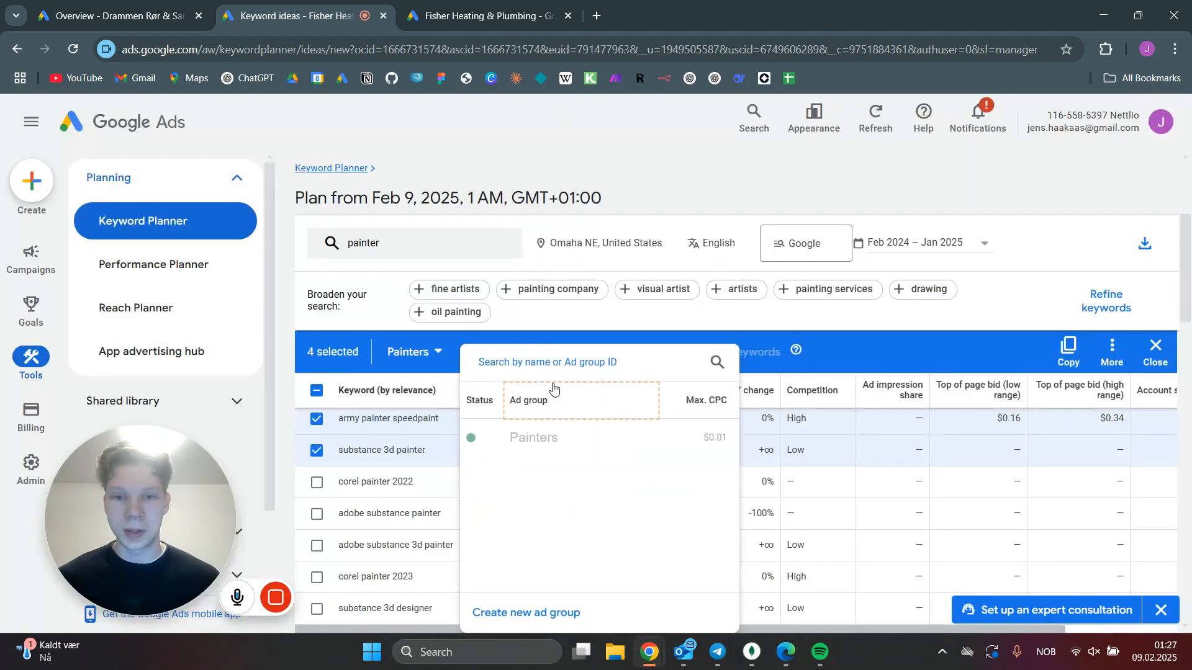
pyautogui.click(573, 440)
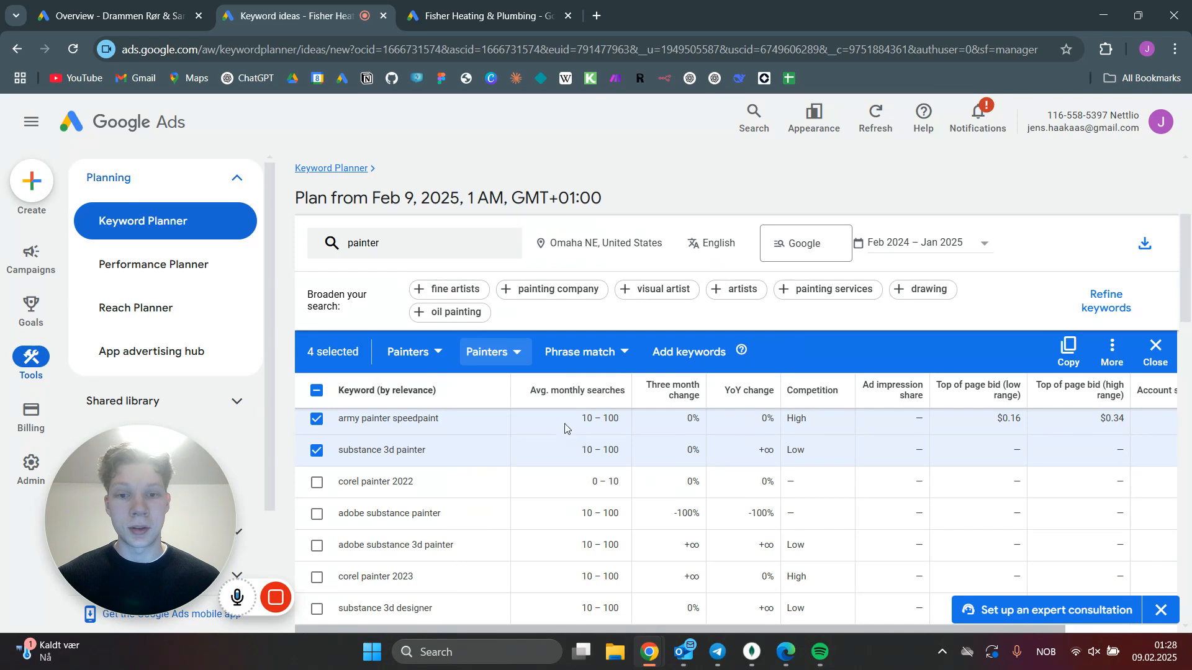
# Add the selected keywords to the Painters ad group as phrase match.
pyautogui.click(597, 352)
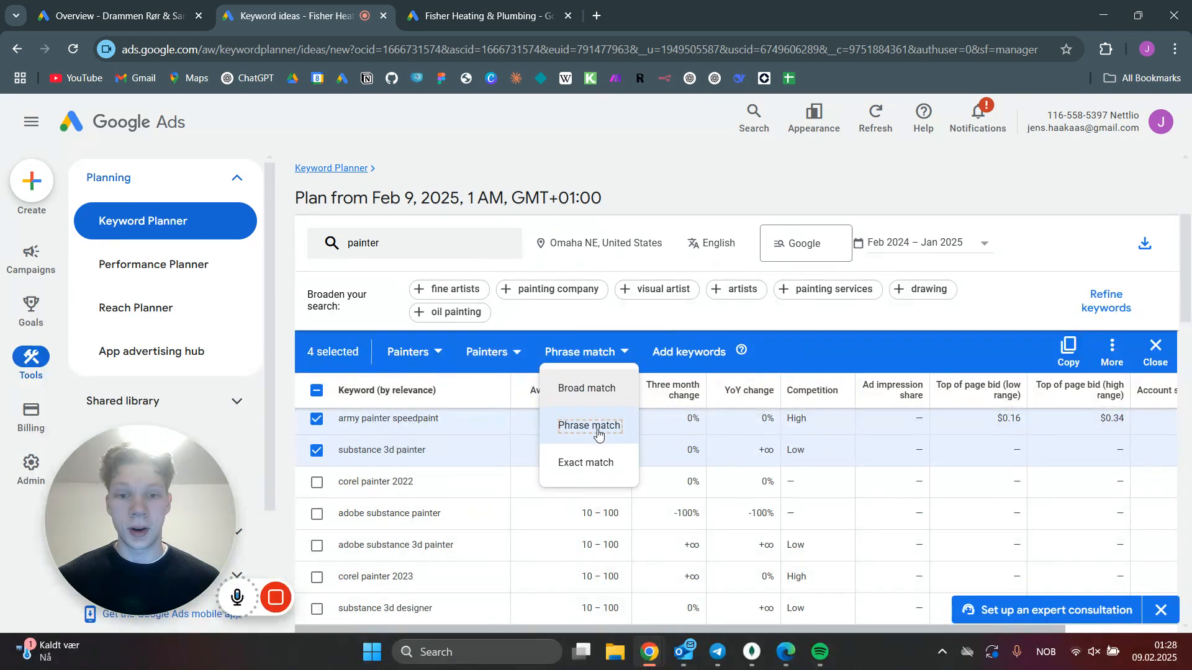
pyautogui.click(610, 416)
pyautogui.click(673, 353)
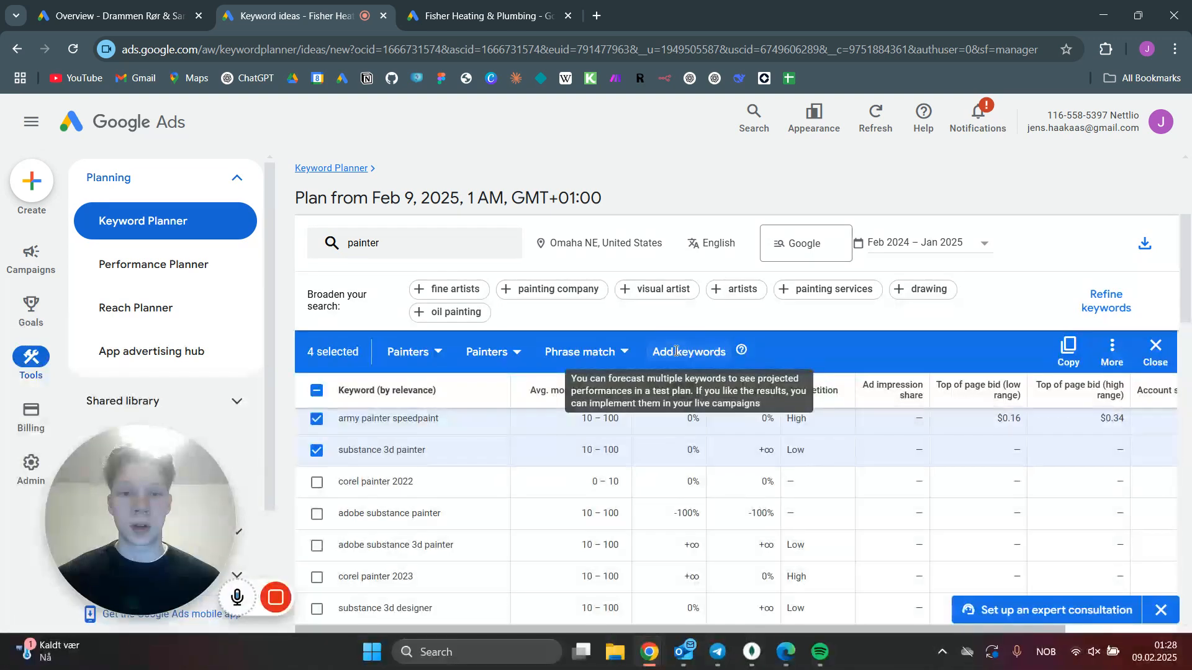
pyautogui.click(761, 393)
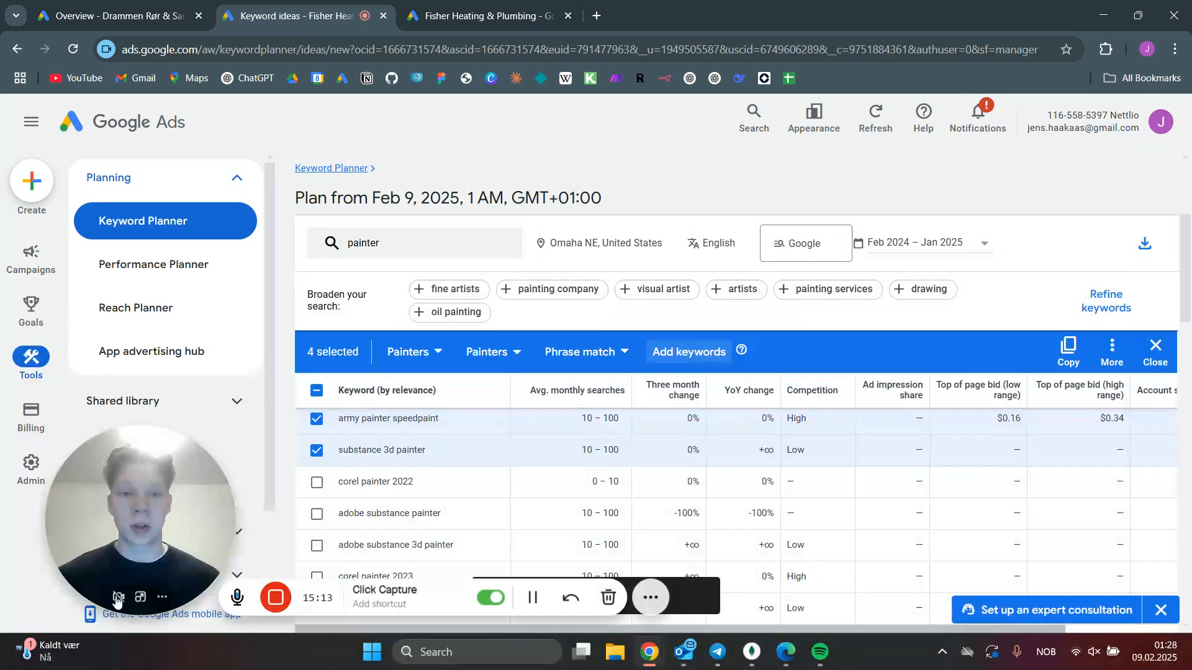
pyautogui.click(117, 596)
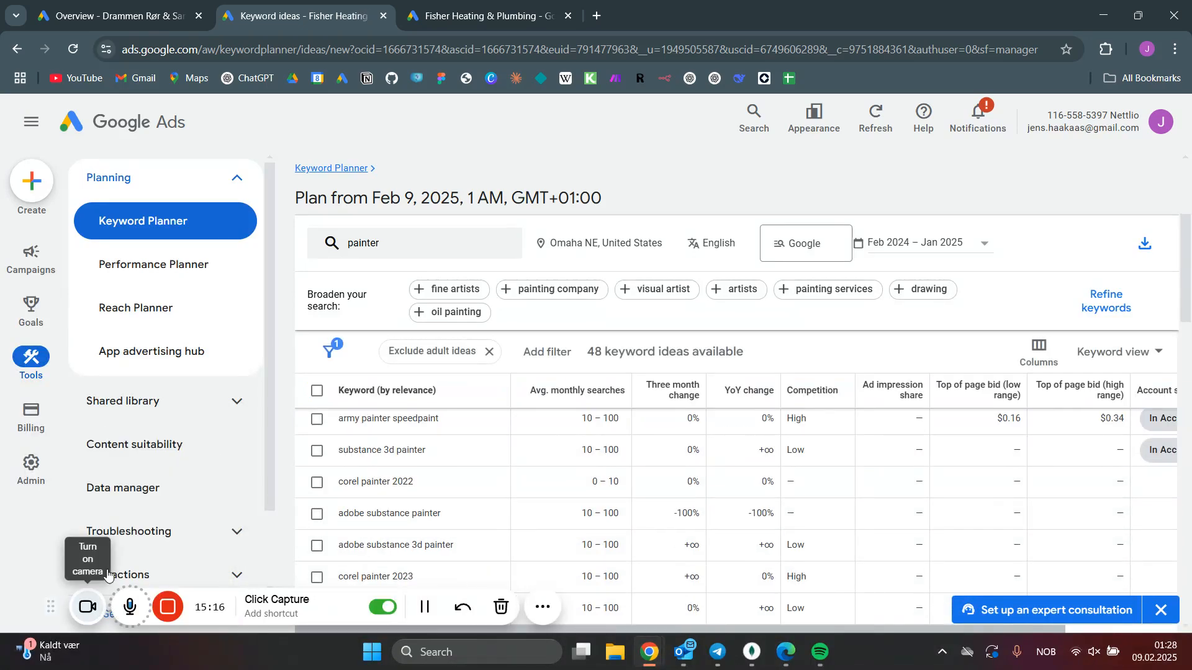
pyautogui.click(88, 606)
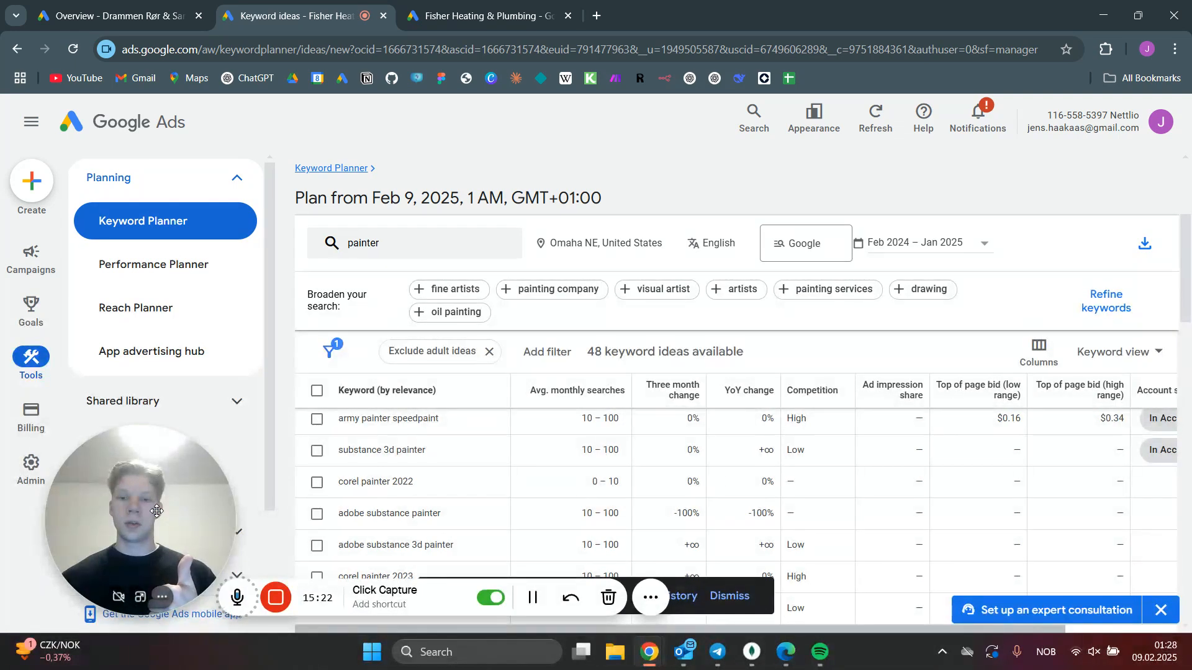
pyautogui.click(362, 510)
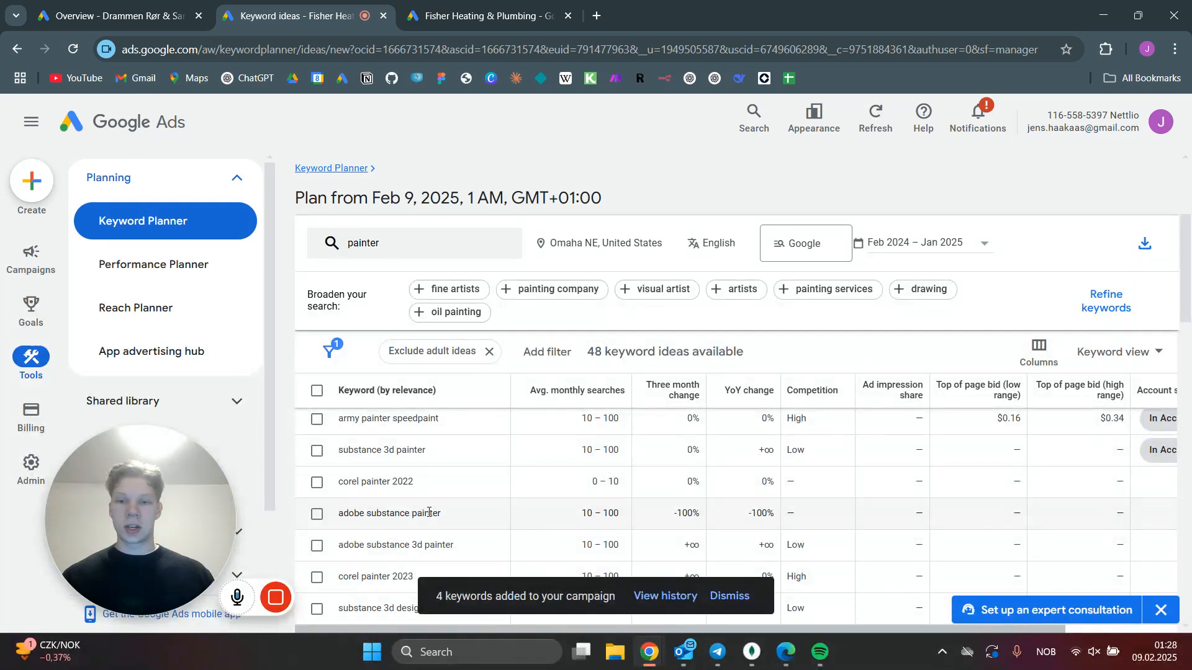
pyautogui.click(448, 517)
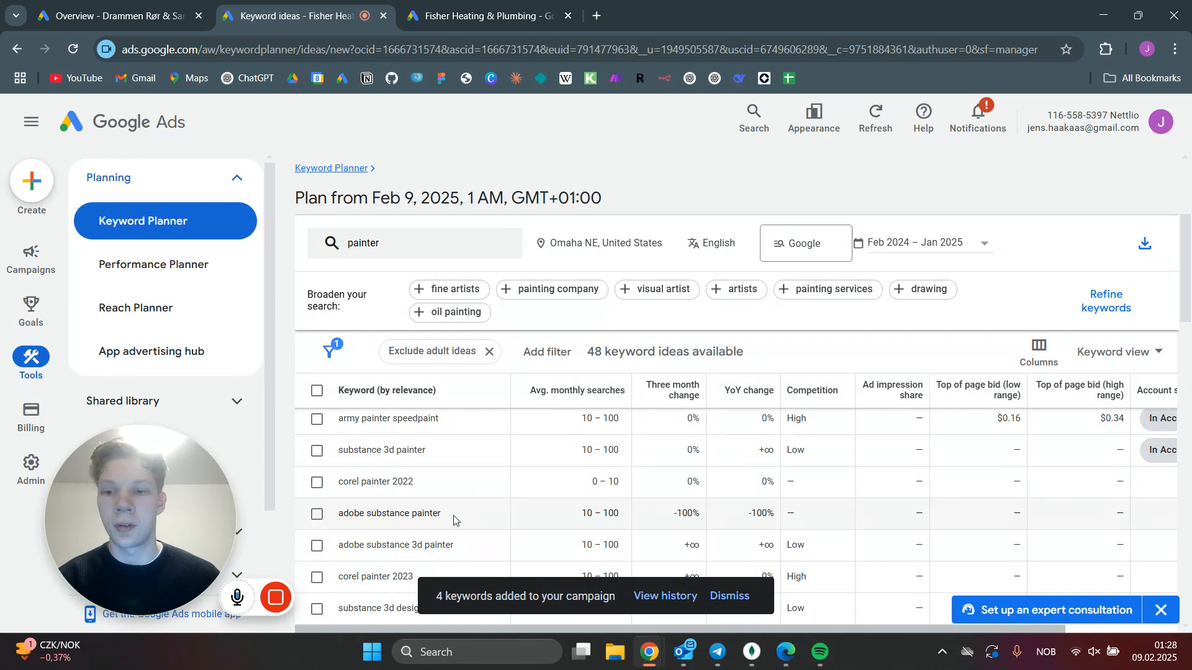
pyautogui.click(401, 511)
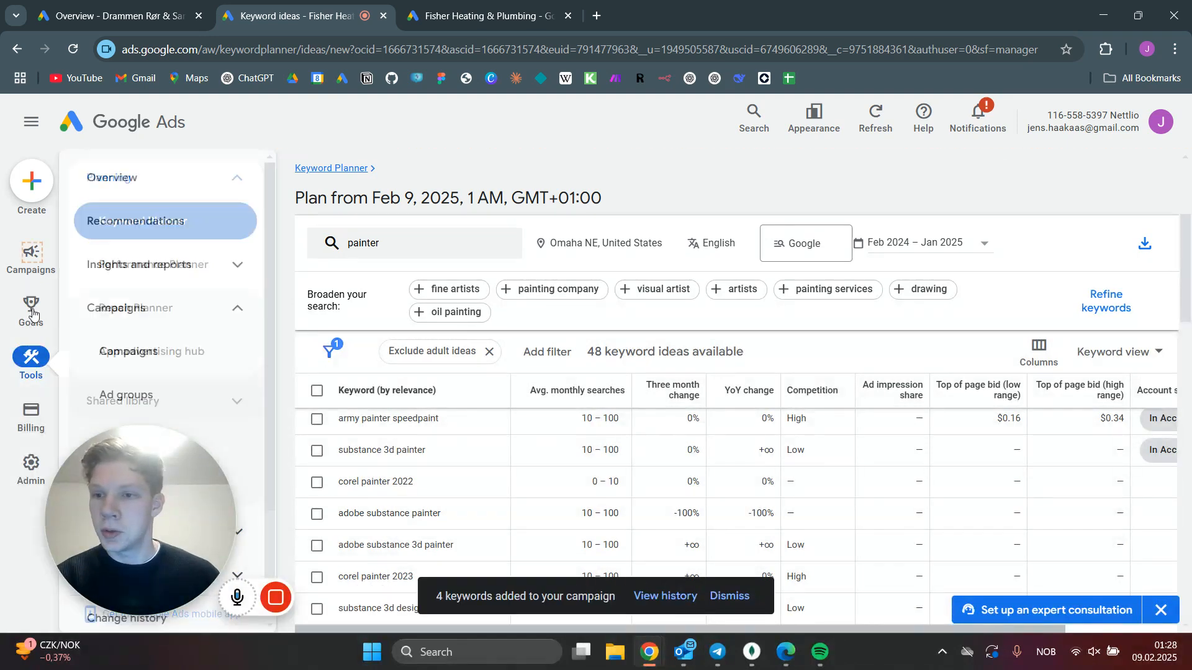
# Go to the Painters campaign's ad groups and open the Painters ad group's search keywords.
pyautogui.moveTo(28, 262)
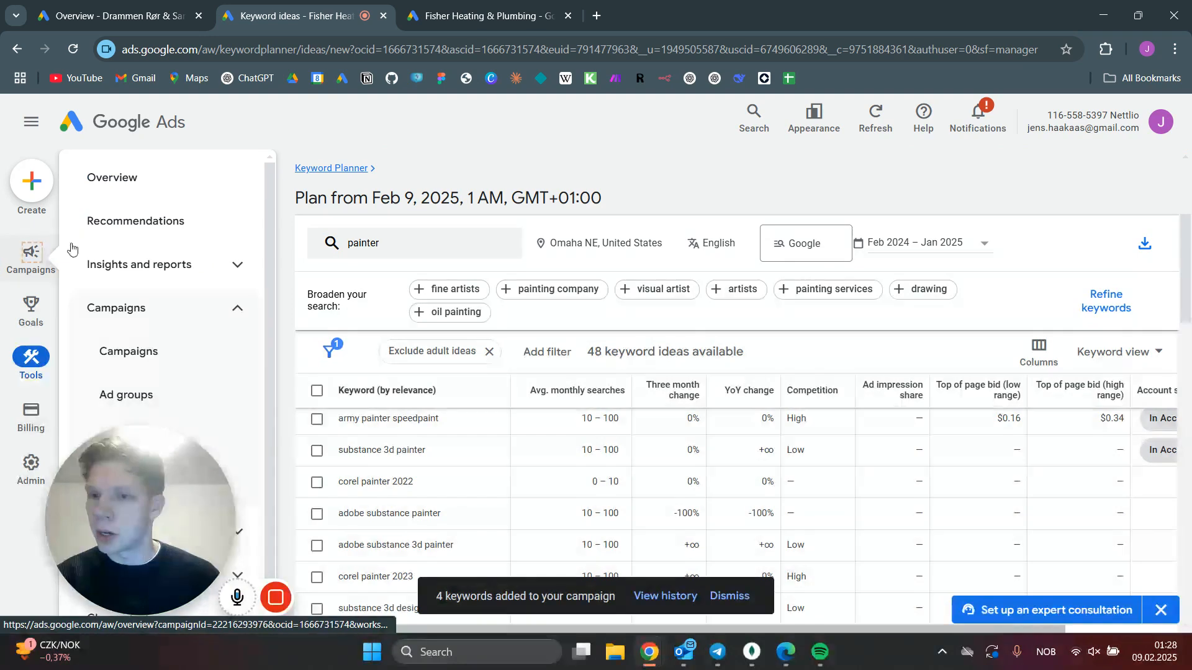
pyautogui.click(152, 395)
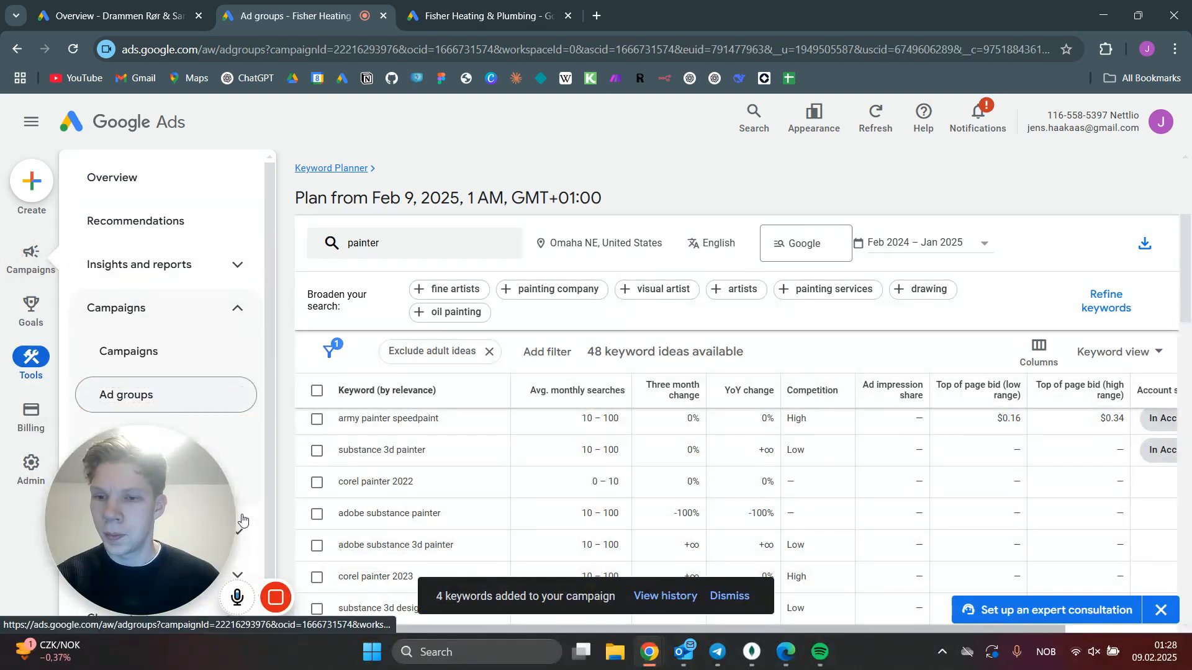
pyautogui.moveTo(243, 520); pyautogui.dragTo(990, 507)
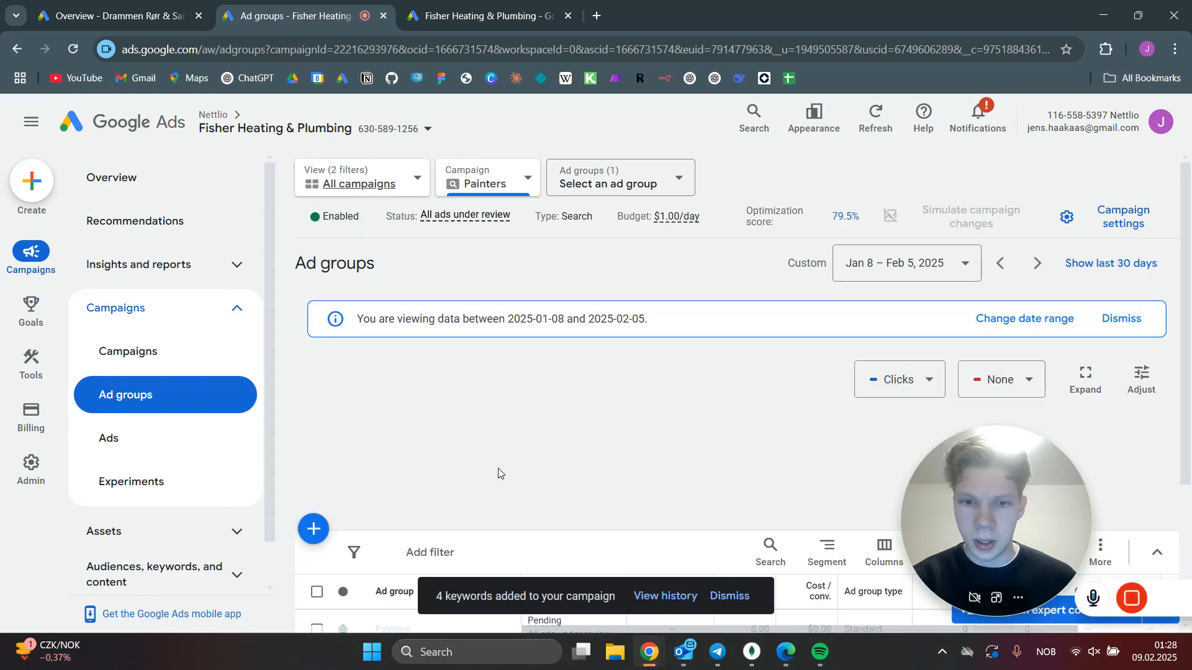
pyautogui.scroll(-3, 407, 472)
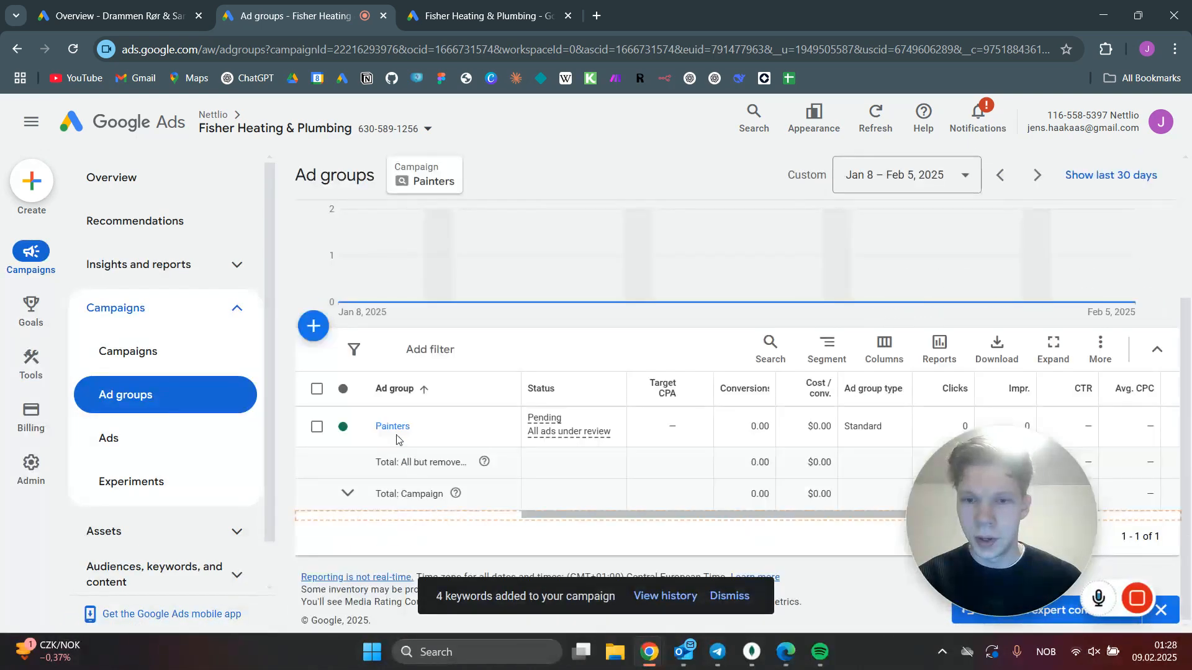
pyautogui.click(390, 428)
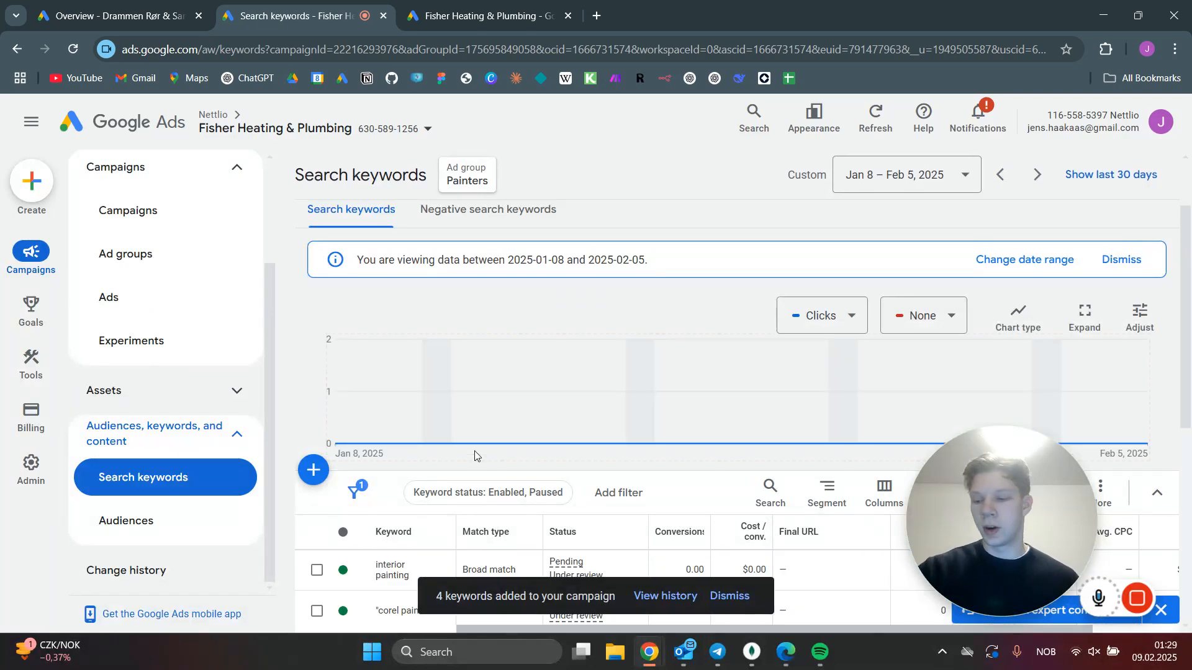
# Change the match type of all keywords in the Painters ad group to phrase match and apply it.
pyautogui.scroll(-4, 461, 465)
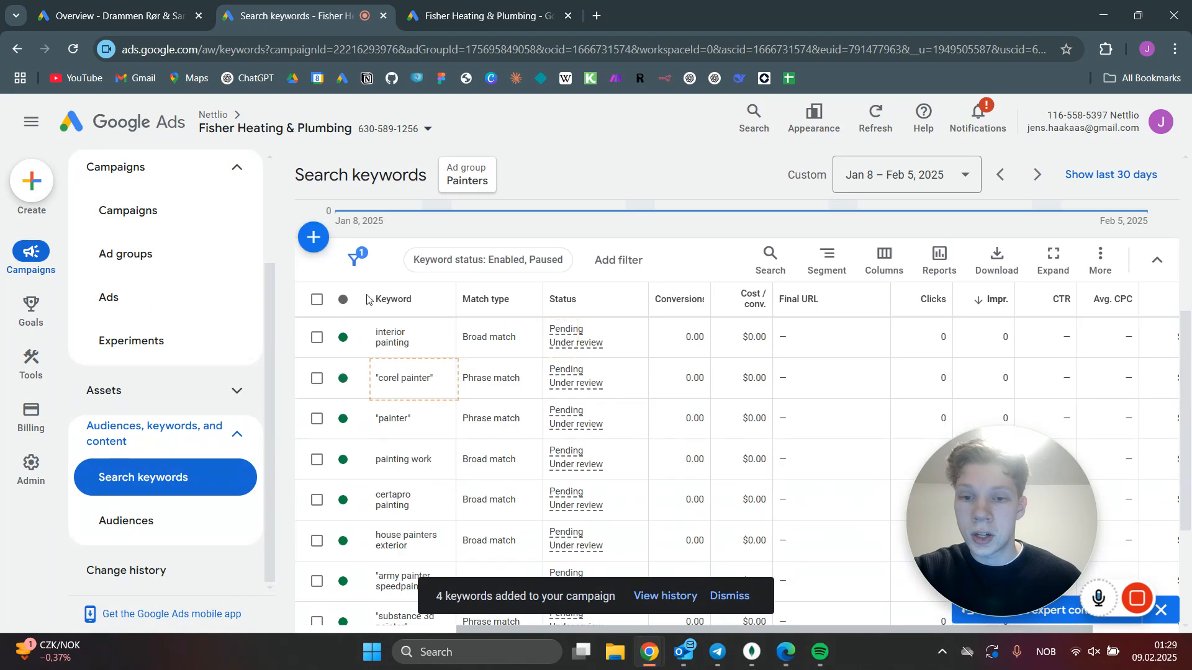
pyautogui.click(317, 300)
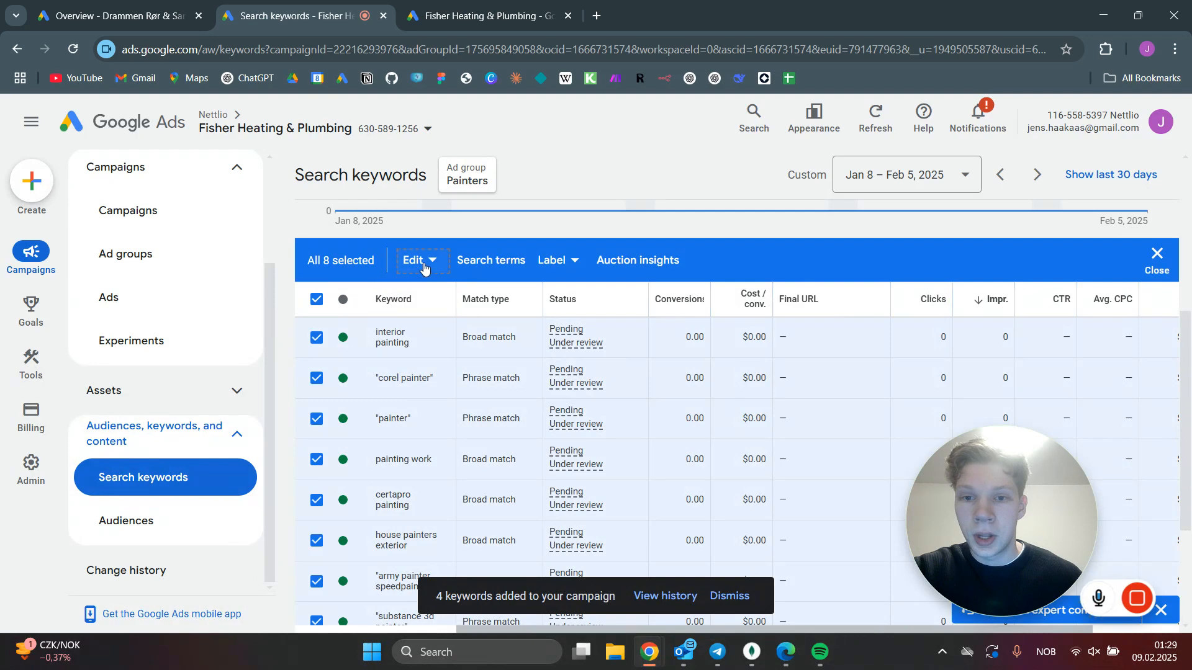
pyautogui.click(426, 263)
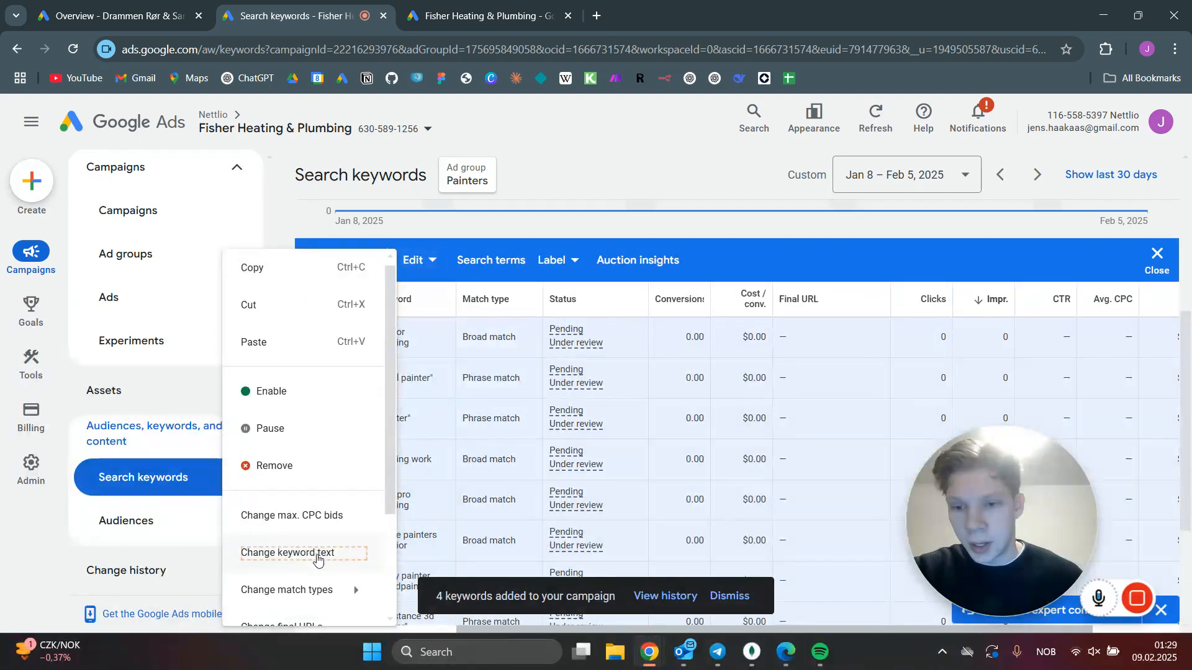
pyautogui.moveTo(328, 590)
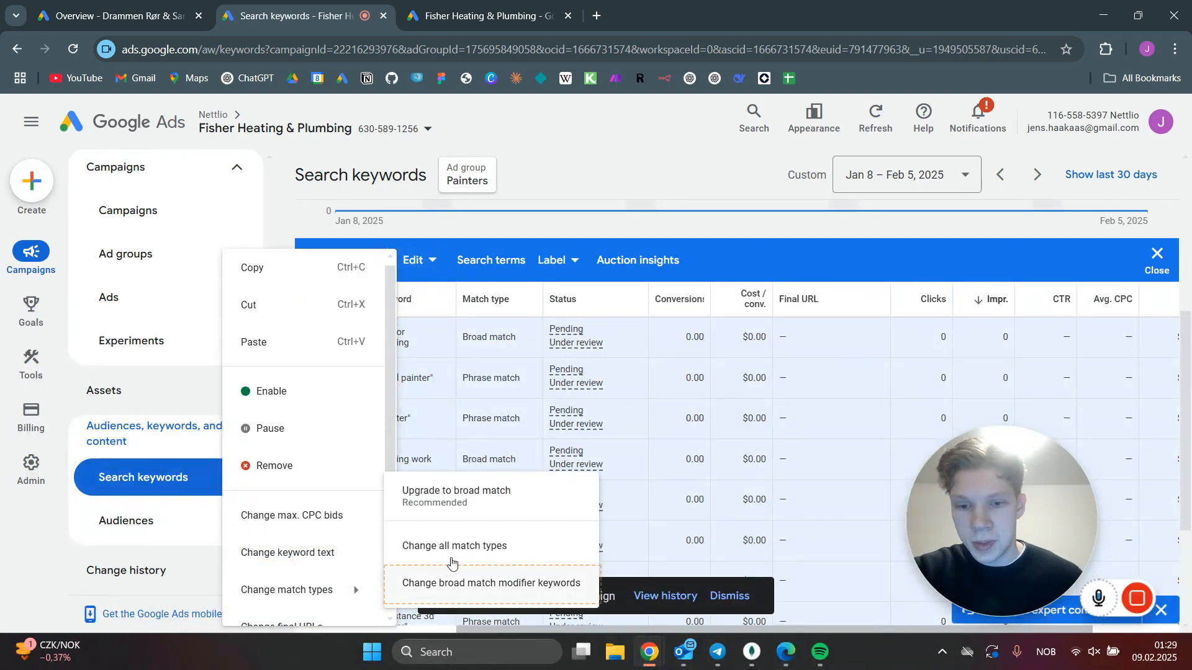
pyautogui.click(456, 547)
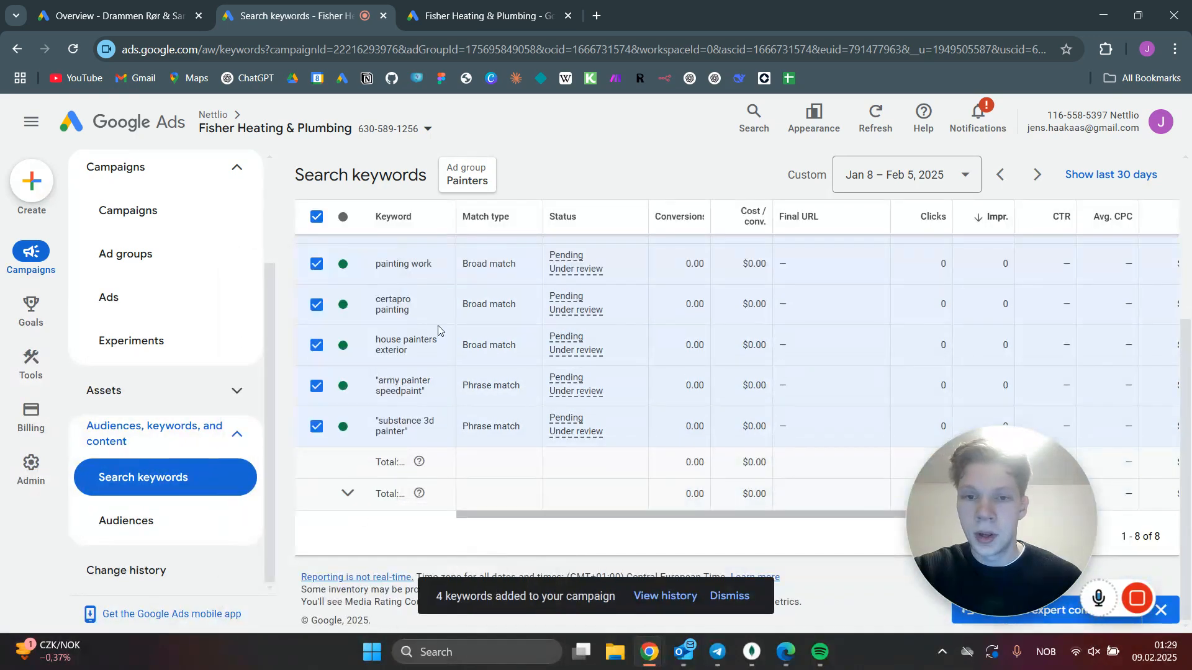
pyautogui.click(401, 390)
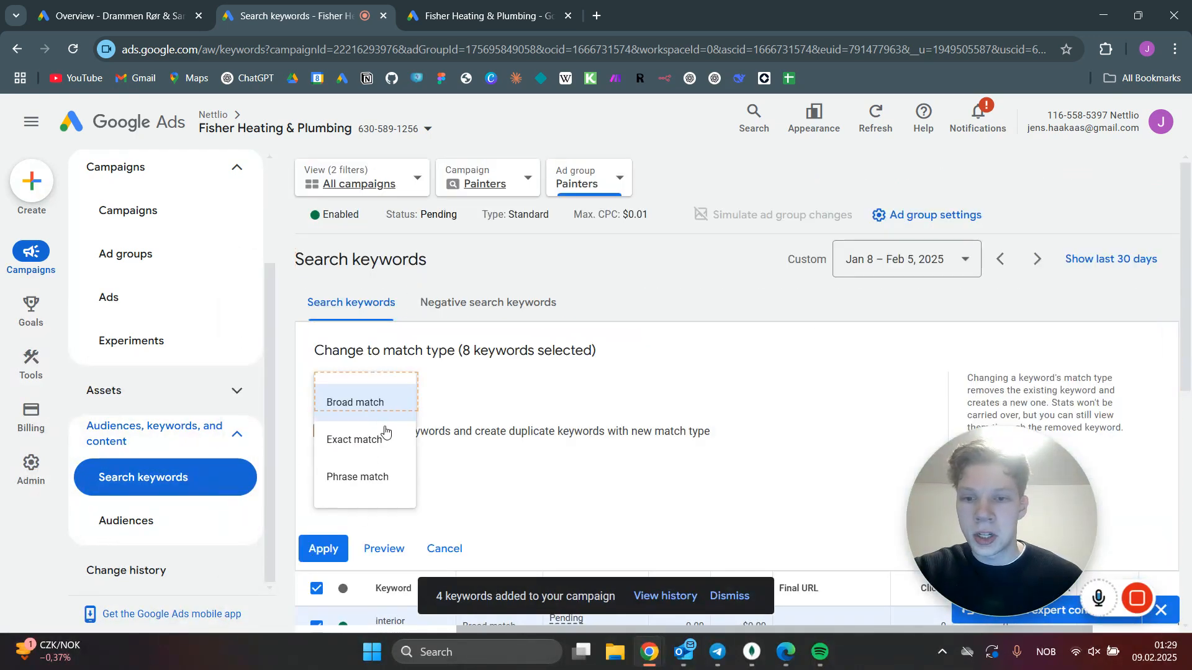
pyautogui.click(367, 478)
pyautogui.click(335, 550)
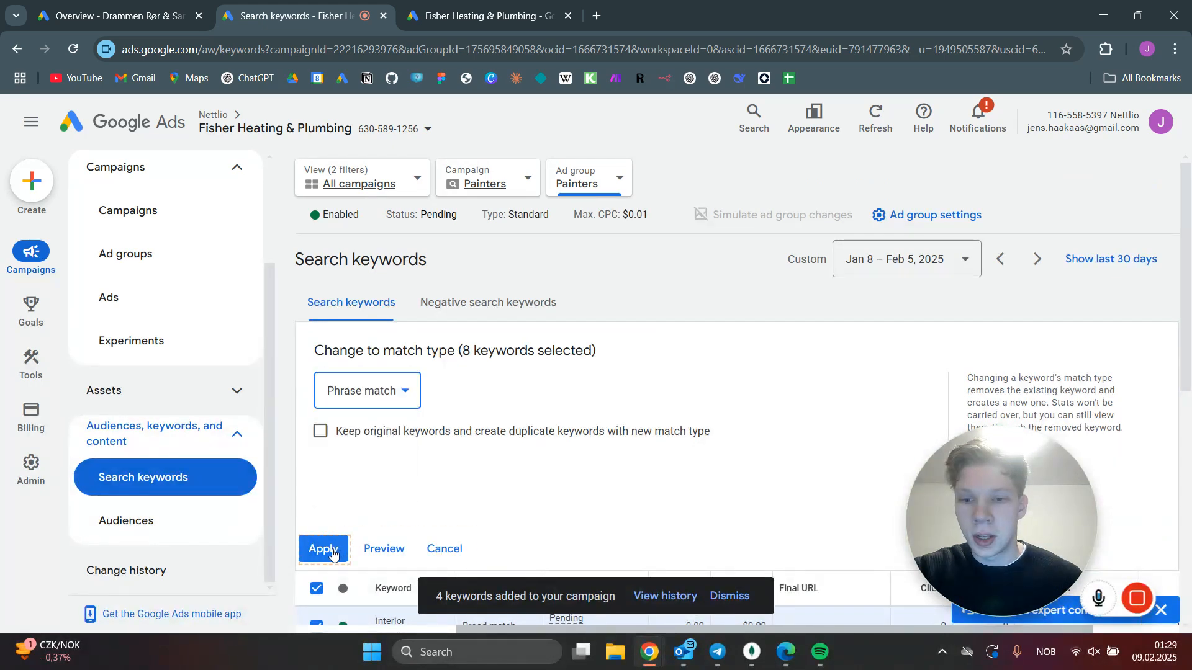